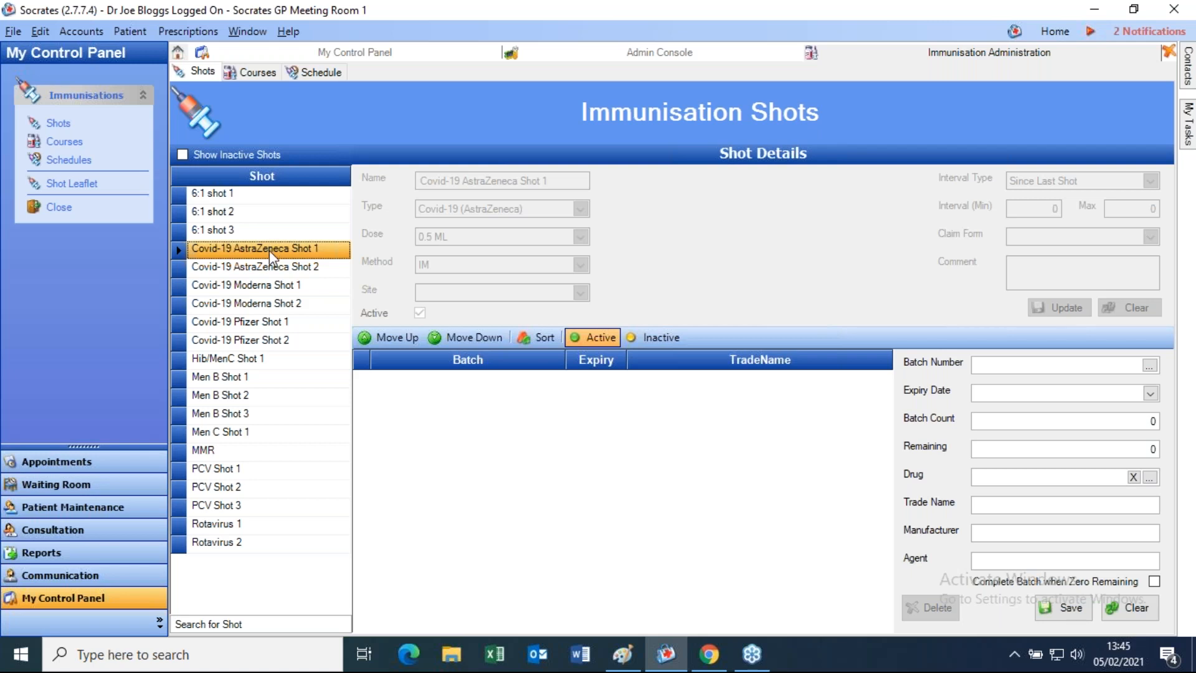
# - Browse the AstraZeneca and Moderna shots, then select Covid-19 Pfizer Shot 1 with its batch A123456
pyautogui.click(280, 267)
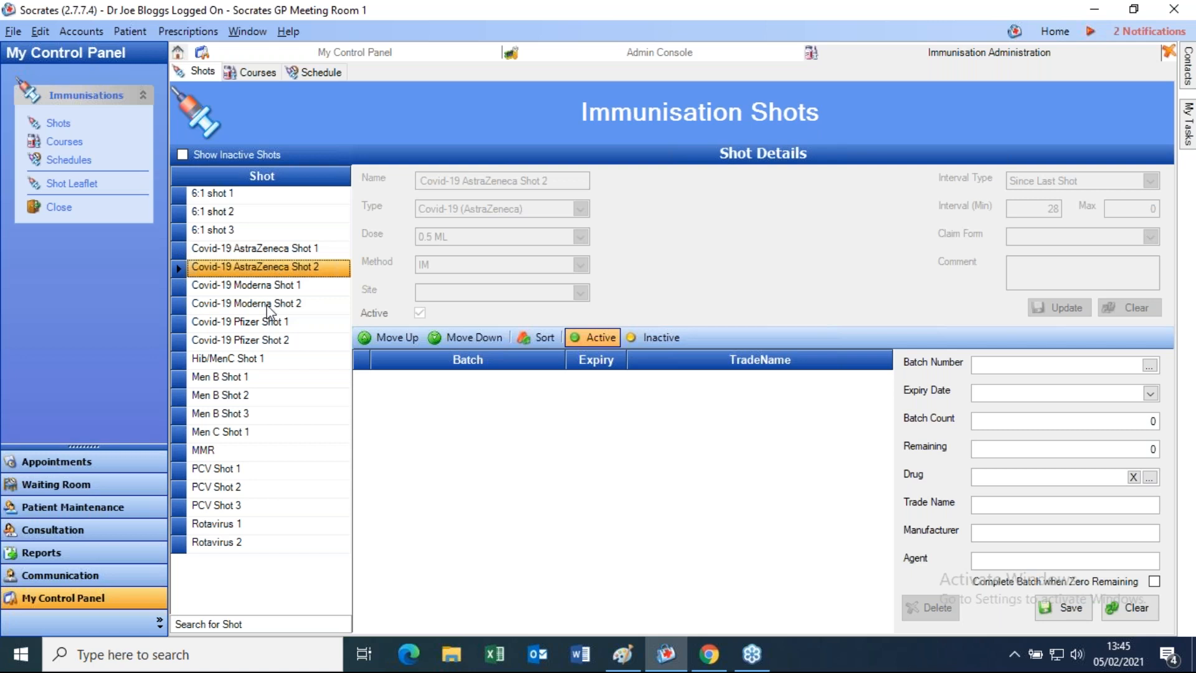
pyautogui.click(268, 289)
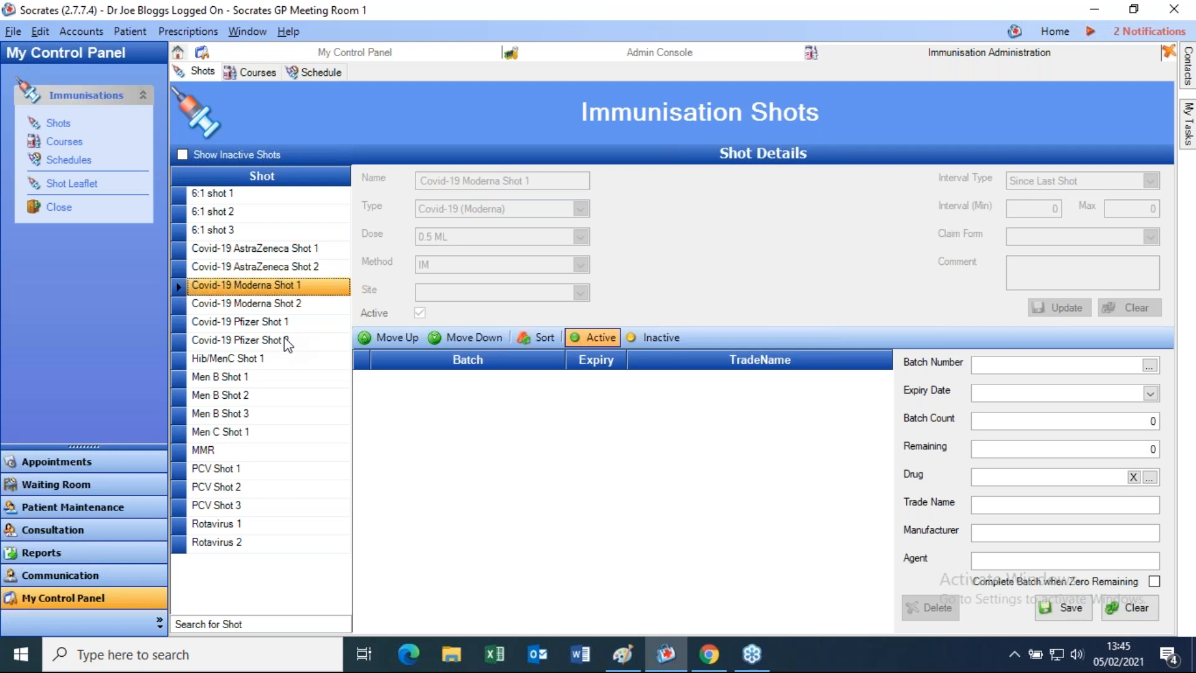
pyautogui.click(319, 249)
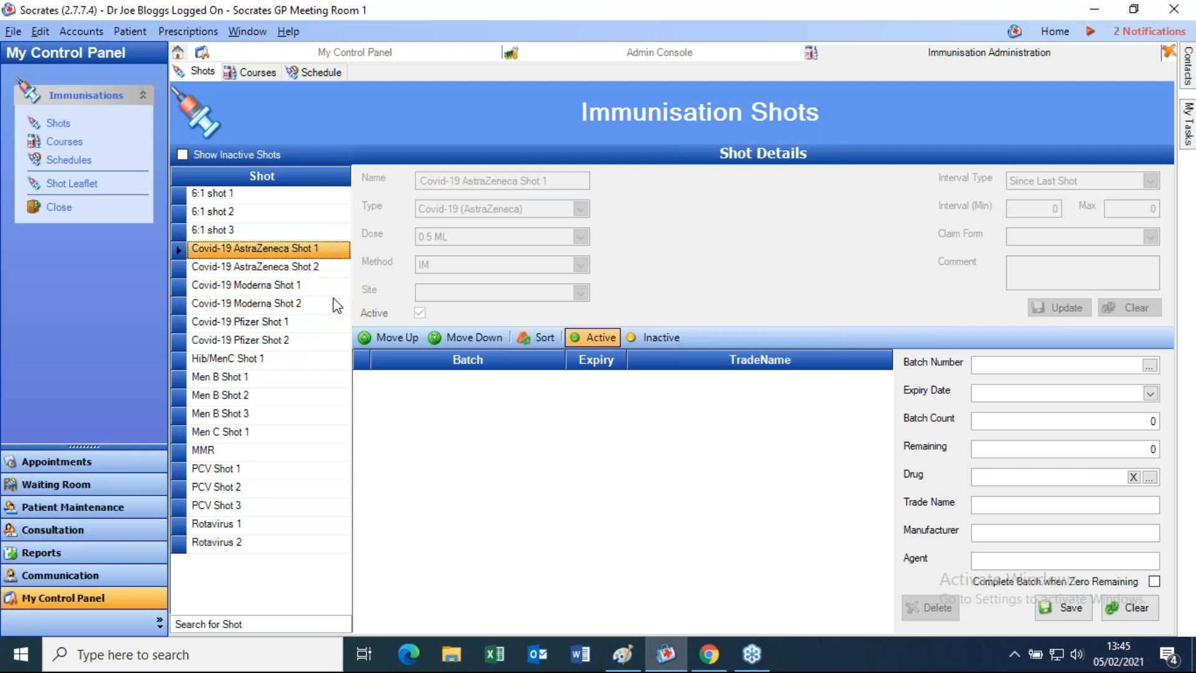
pyautogui.click(250, 322)
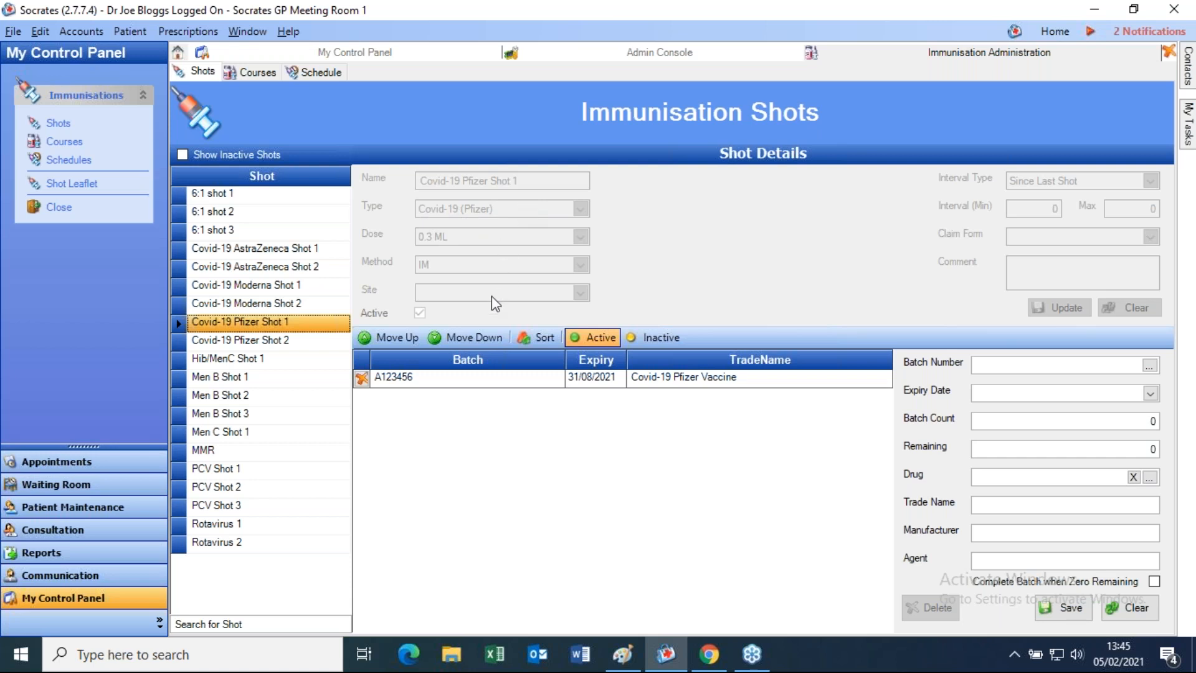
# - Load batch A123456's details, then view Pfizer Shot 2 and Moderna Shot 1
pyautogui.click(478, 382)
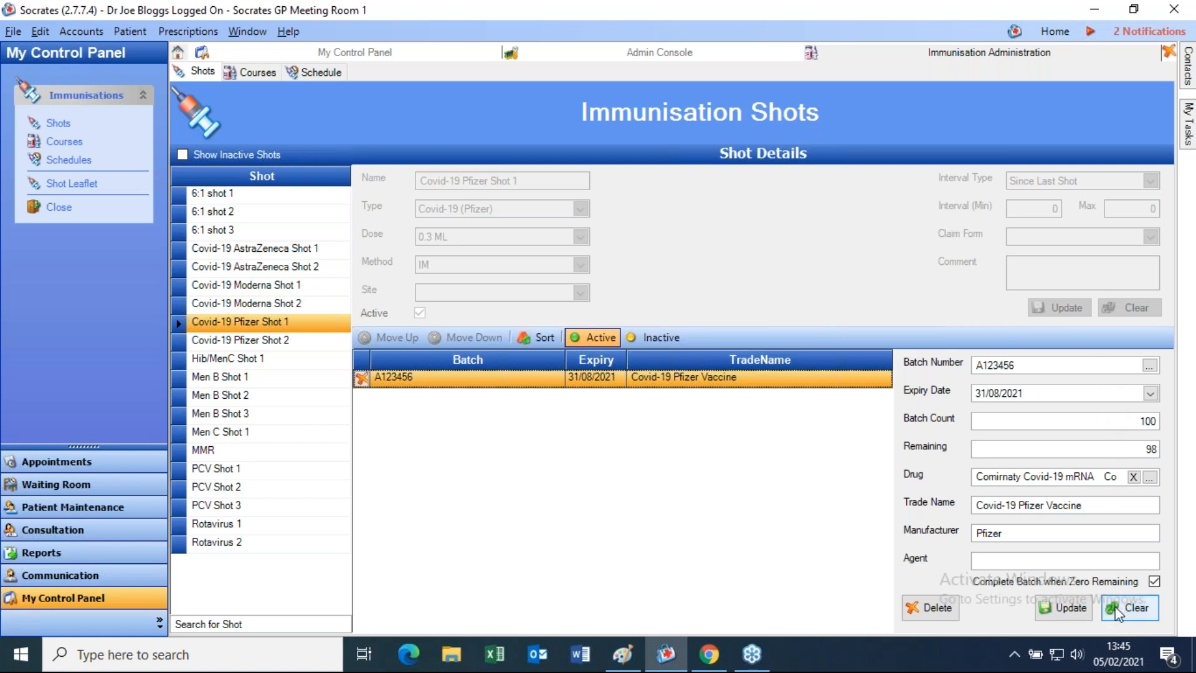
pyautogui.click(236, 340)
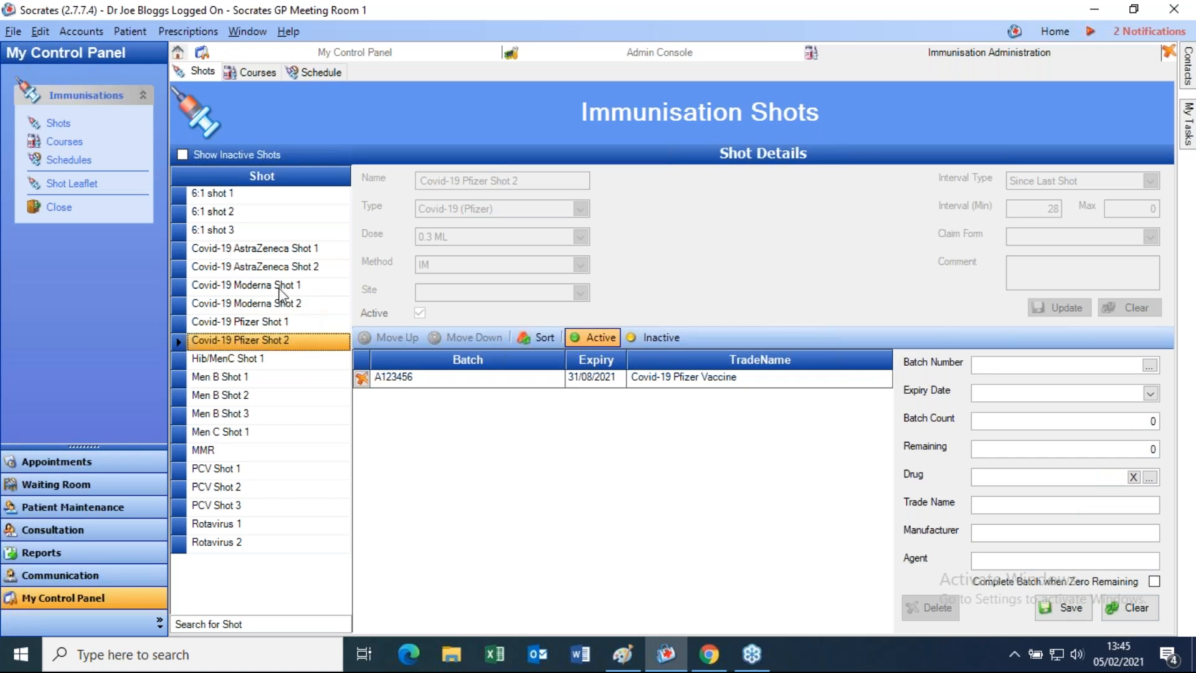
pyautogui.click(259, 288)
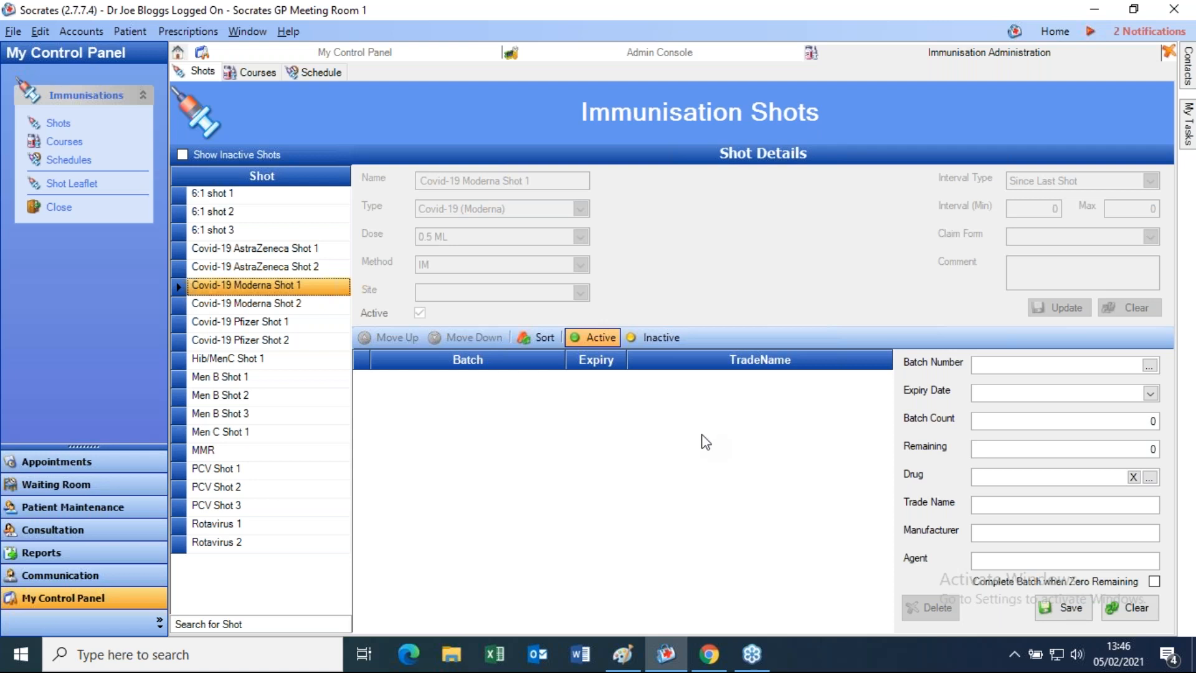
# - Enter batch number D123457 with an expiry date of 31/08/2021
pyautogui.click(1005, 366)
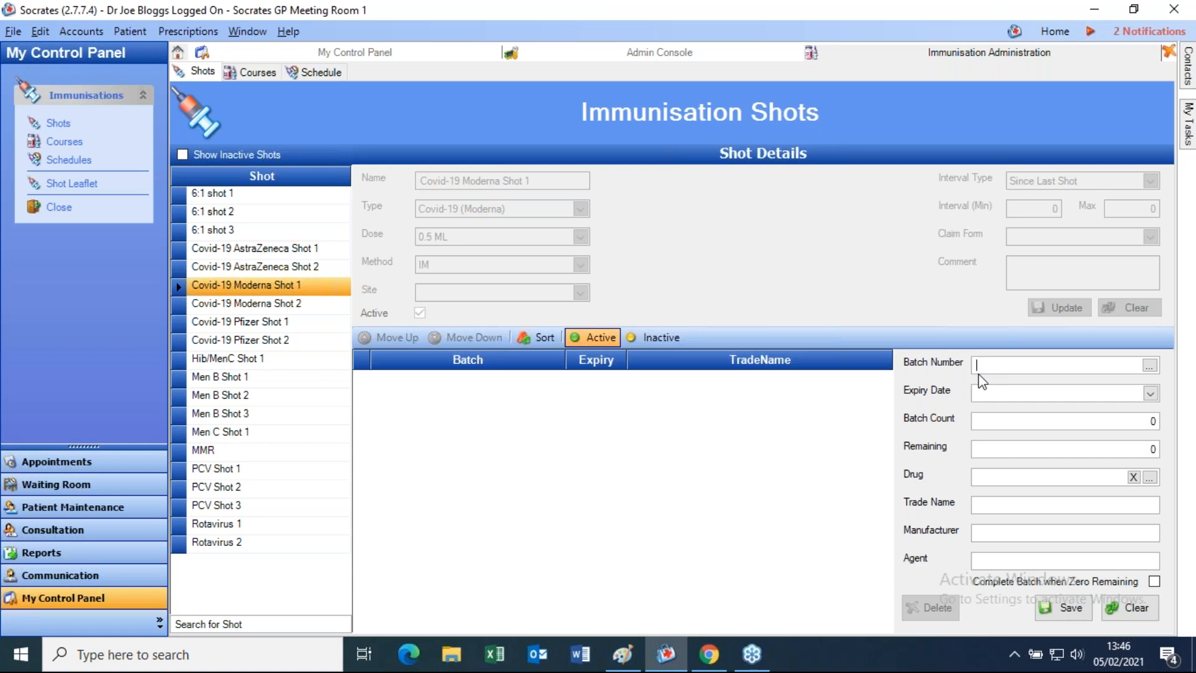
pyautogui.write('D123457')
pyautogui.moveTo(1028, 366); pyautogui.dragTo(914, 366)
pyautogui.hotkey('ctrl', 'c')
pyautogui.press('Tab')
pyautogui.click(1151, 393)
pyautogui.click(1146, 419)
pyautogui.click(1145, 419)
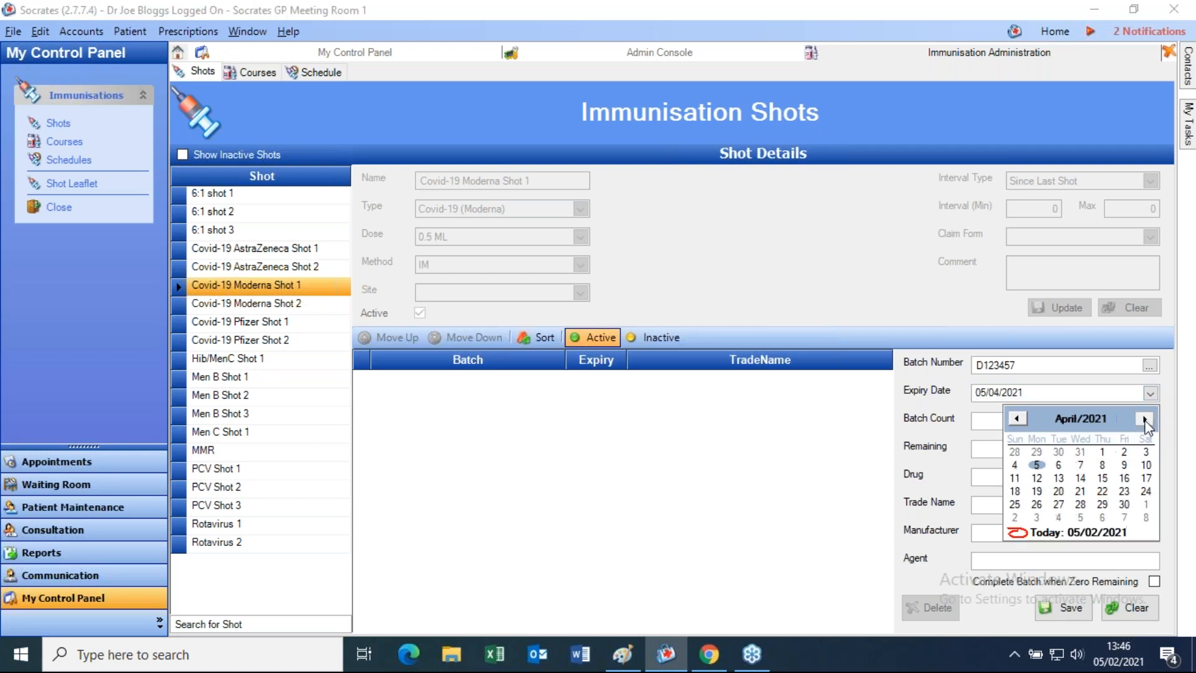
pyautogui.click(1145, 419)
pyautogui.click(1145, 418)
pyautogui.click(1145, 419)
pyautogui.click(1146, 418)
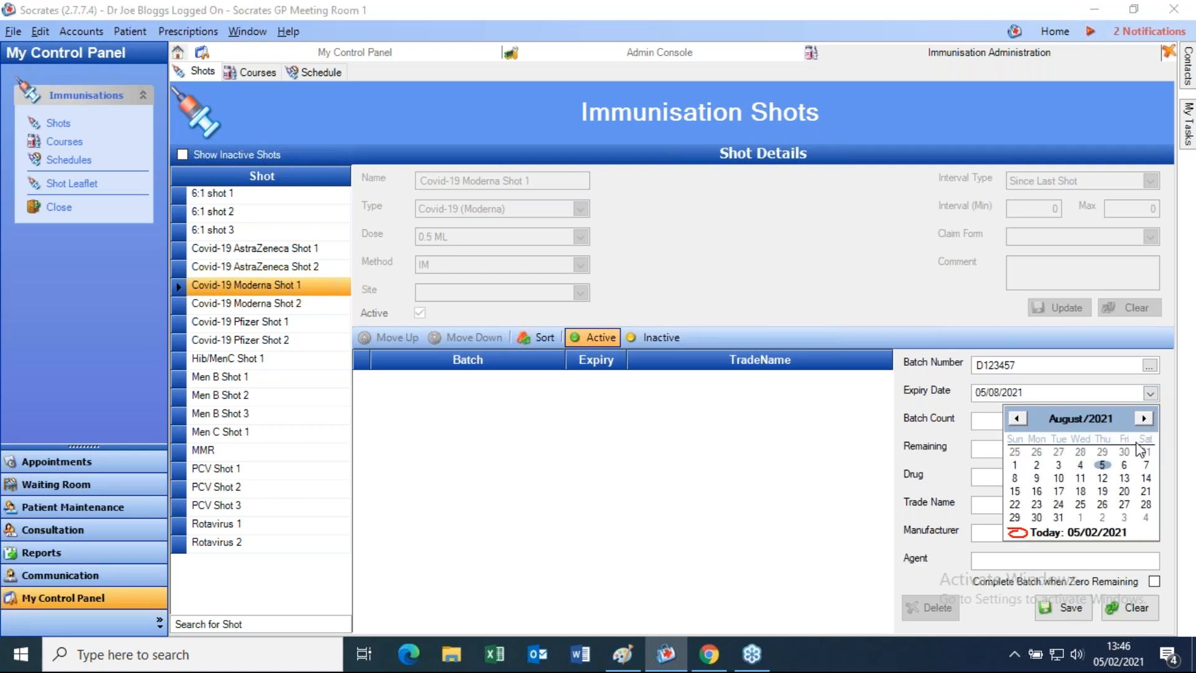
pyautogui.click(1058, 518)
# - Enter the batch's dose counts of 100 and pick the Covid-19 Moderna vaccine as the drug
pyautogui.click(1097, 422)
pyautogui.write('1')
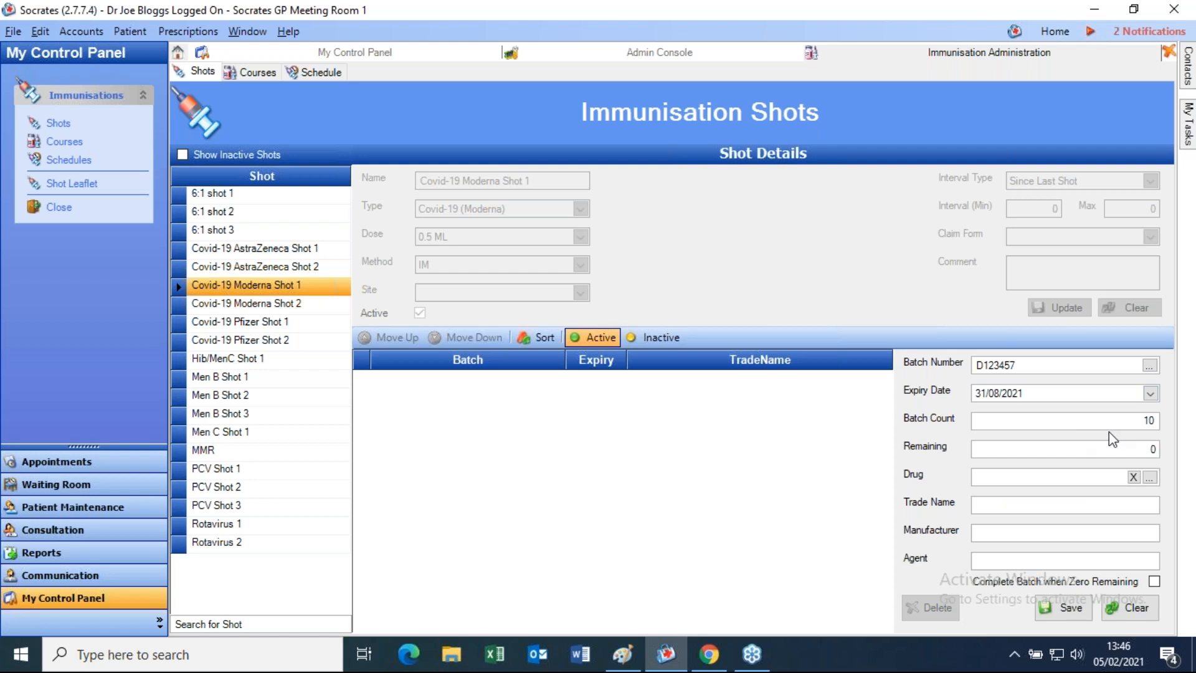
pyautogui.write('0')
pyautogui.press('Tab')
pyautogui.write('100')
pyautogui.click(1147, 480)
pyautogui.click(1150, 478)
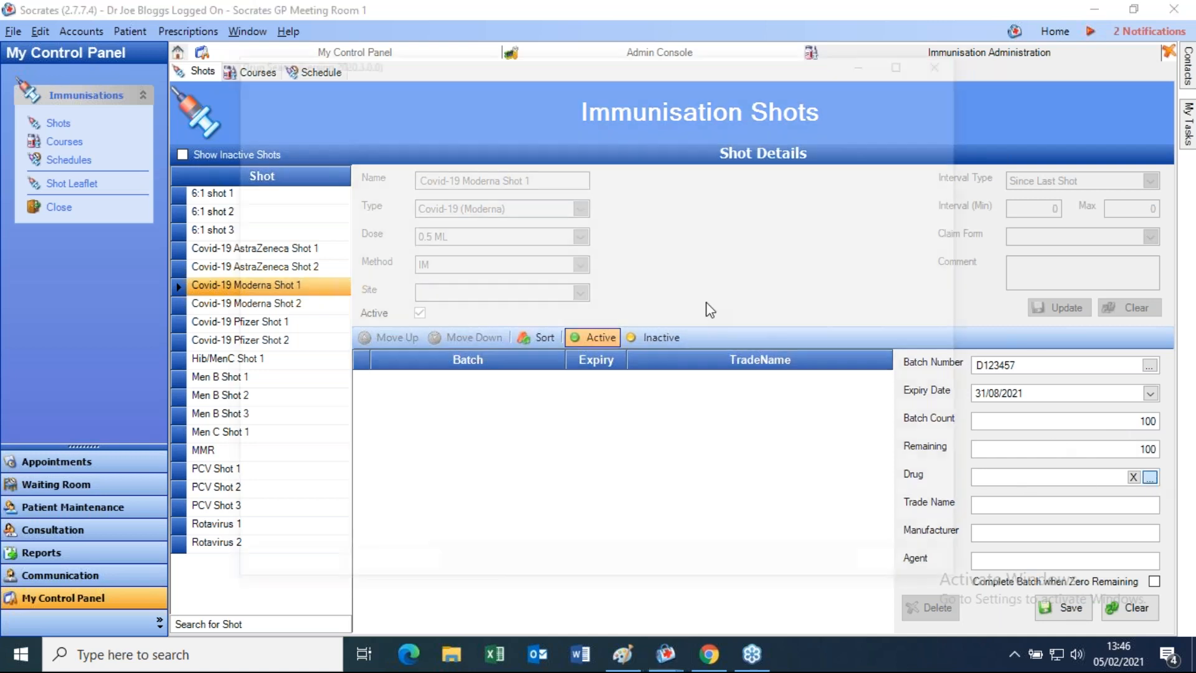
pyautogui.write('covi')
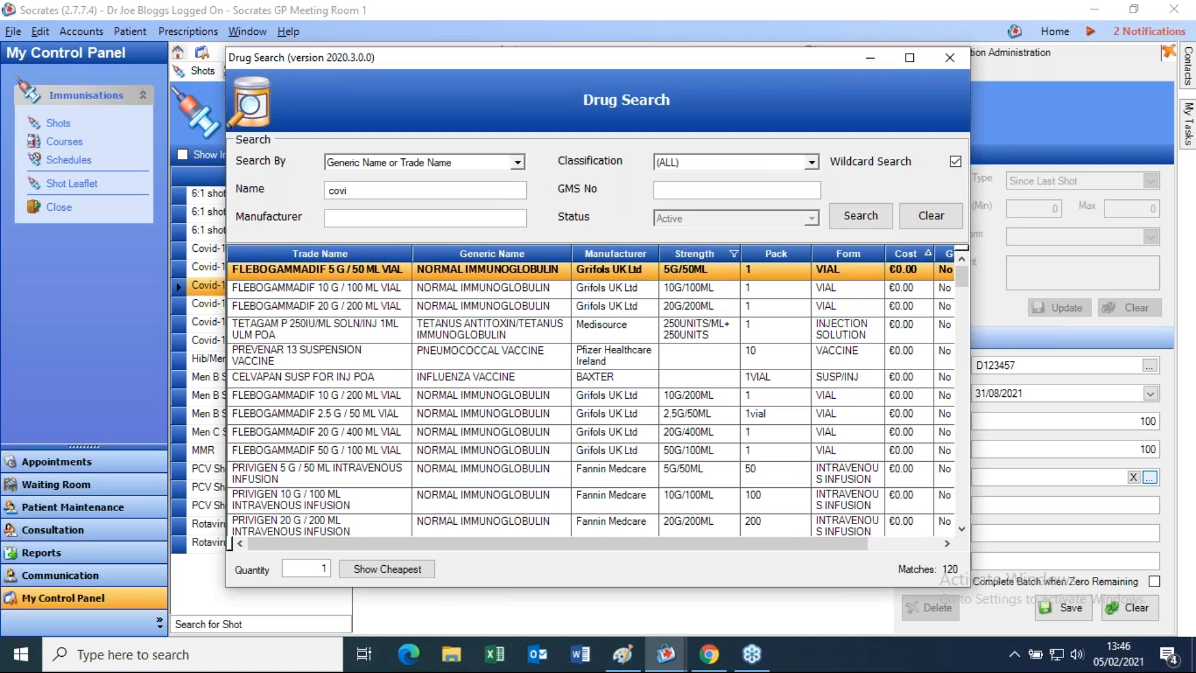
pyautogui.press('Return')
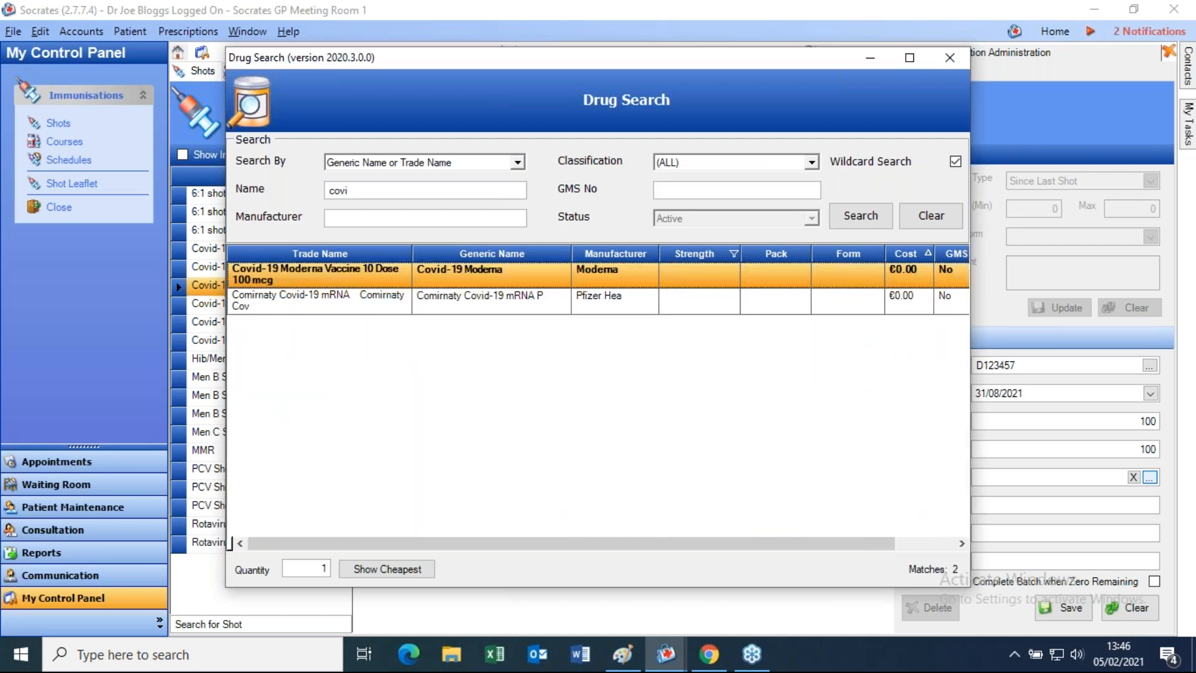
pyautogui.doubleClick(488, 278)
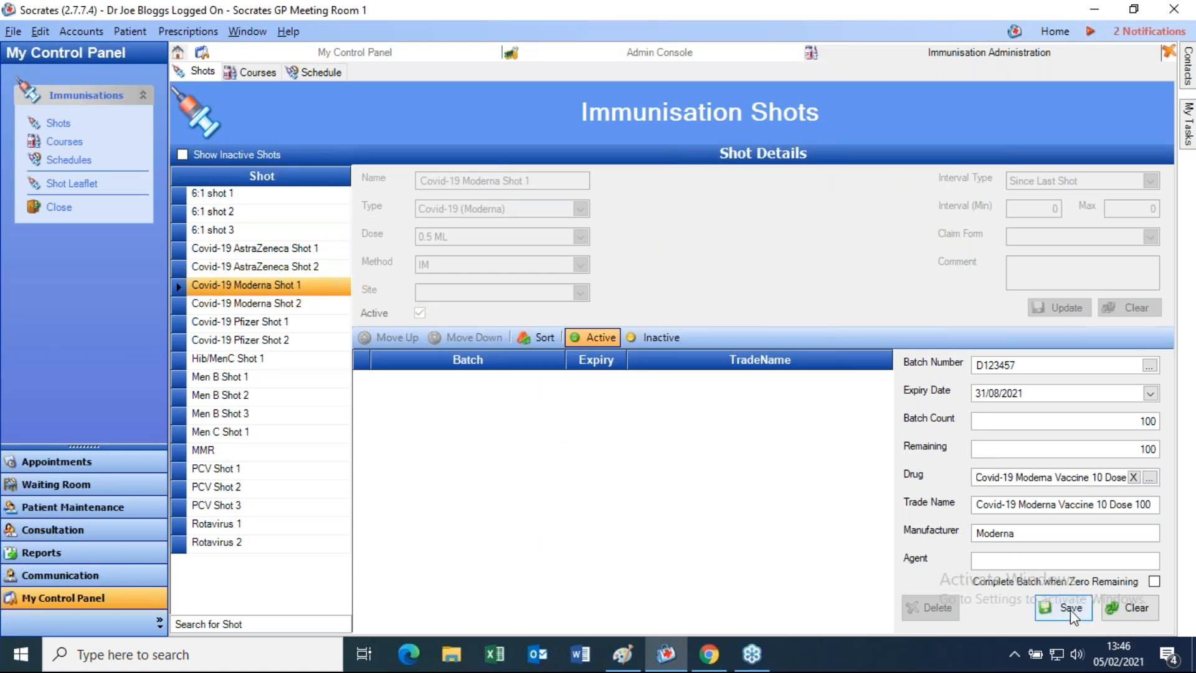
# - Mark batch D123457 complete, save it, and move on to Moderna Shot 2
pyautogui.click(1155, 581)
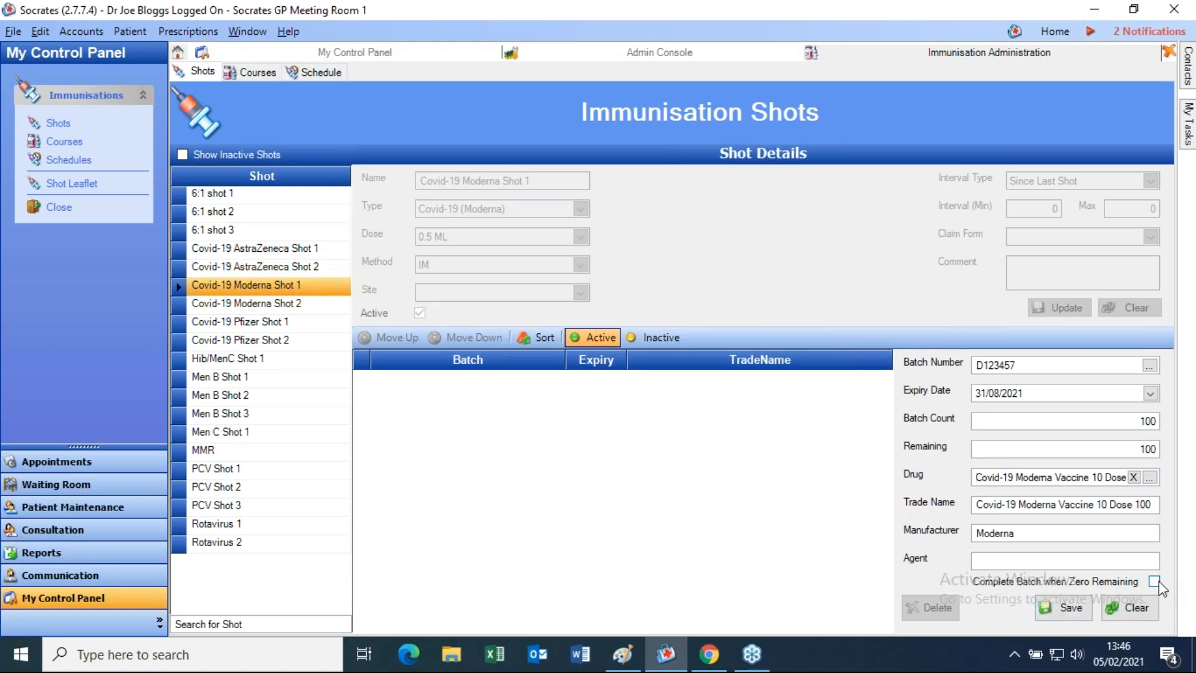
pyautogui.click(1070, 608)
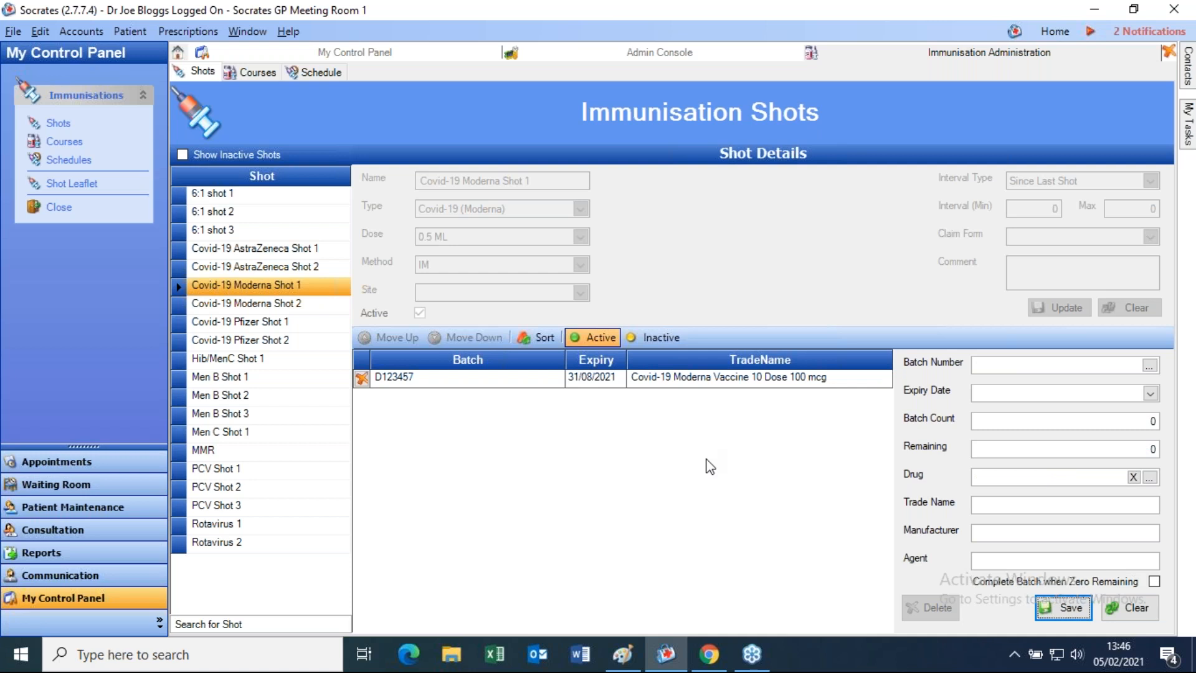
pyautogui.click(230, 304)
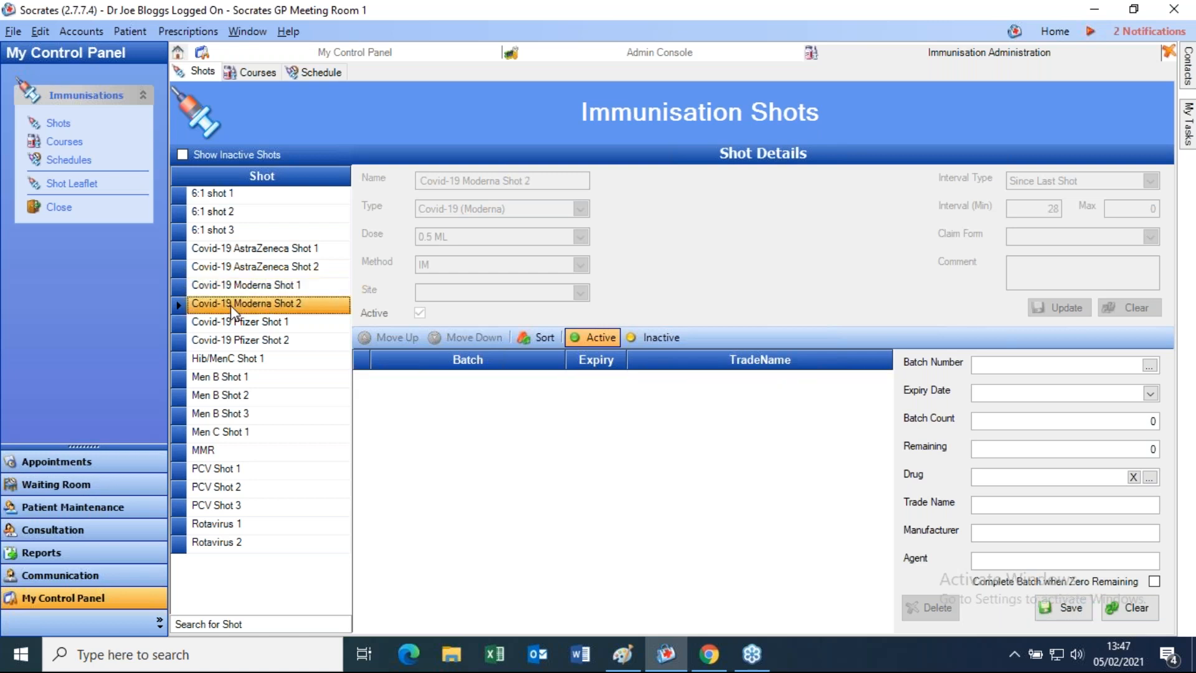
# - Try batch number D123457 for Shot 2, clear the fields, and search existing batches for it
pyautogui.click(995, 364)
pyautogui.write('D123457')
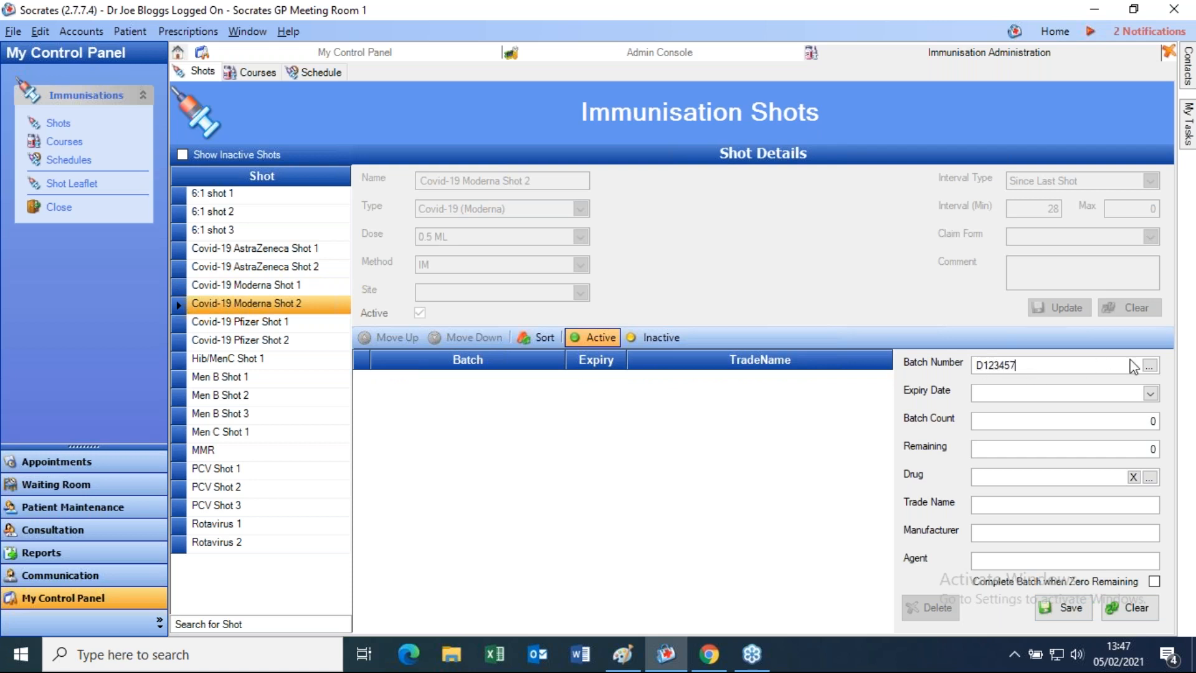
pyautogui.press('Tab')
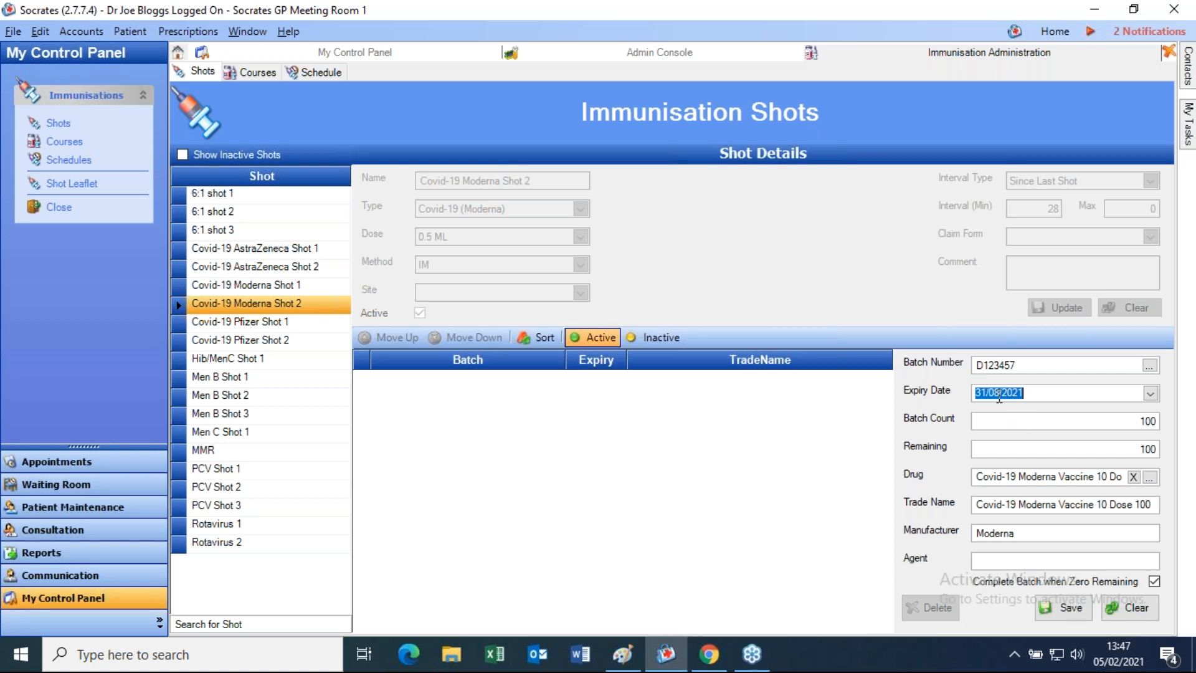
pyautogui.click(1135, 610)
pyautogui.click(1150, 365)
pyautogui.click(541, 246)
pyautogui.write('D123457')
pyautogui.click(775, 249)
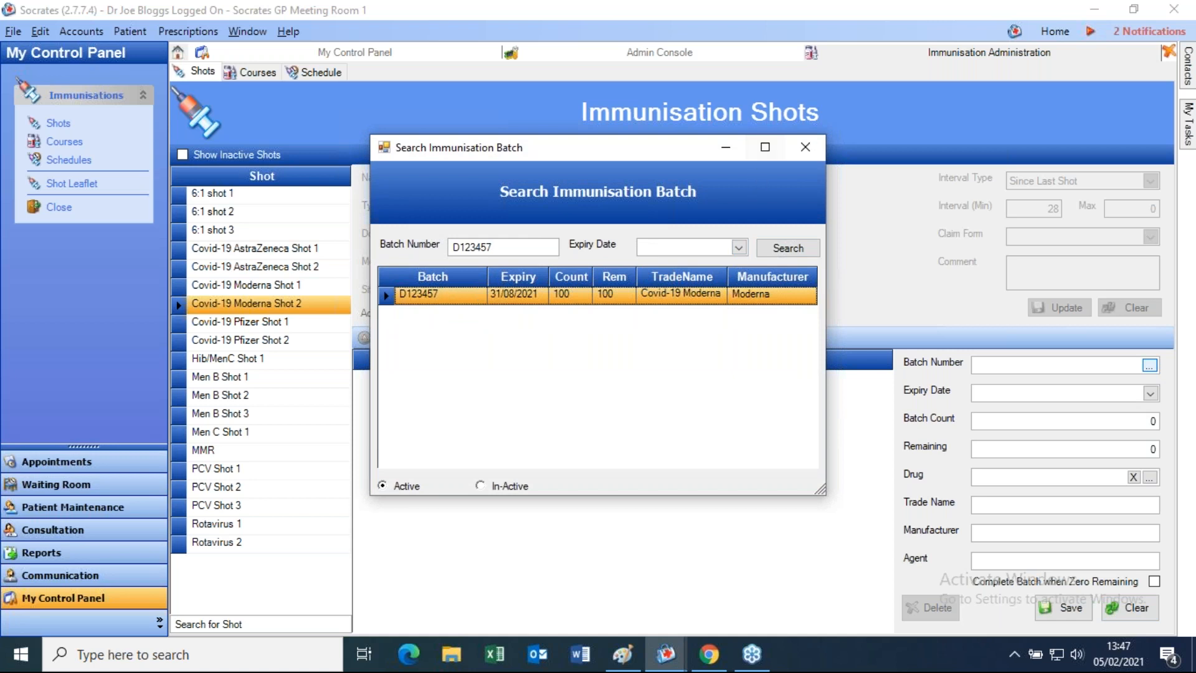
pyautogui.click(806, 148)
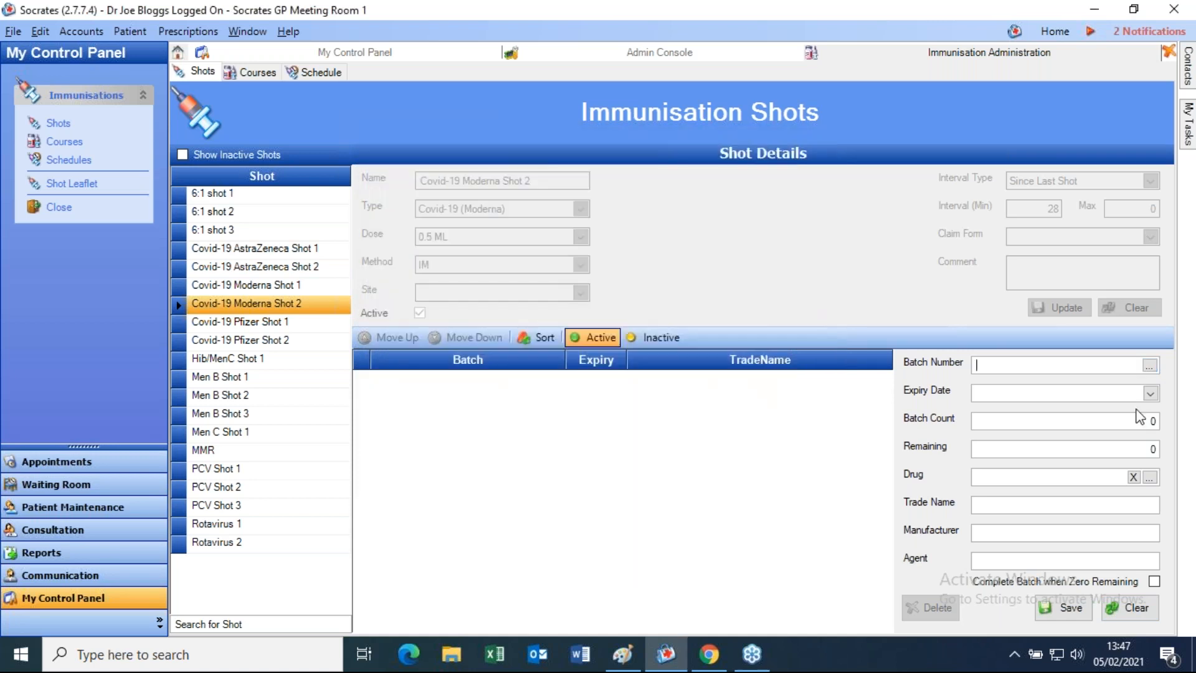
# - Load existing batch D123457 from the batch list and save it to Moderna Shot 2
pyautogui.click(1150, 366)
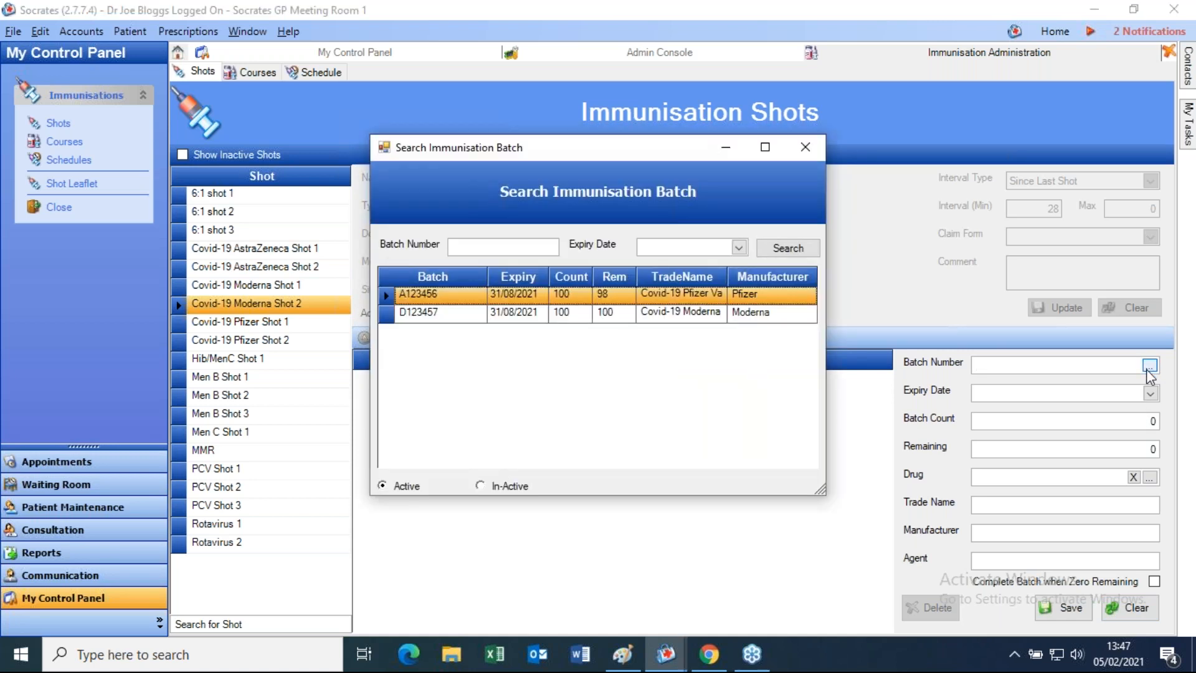
pyautogui.click(484, 246)
pyautogui.hotkey('ctrl', 'v')
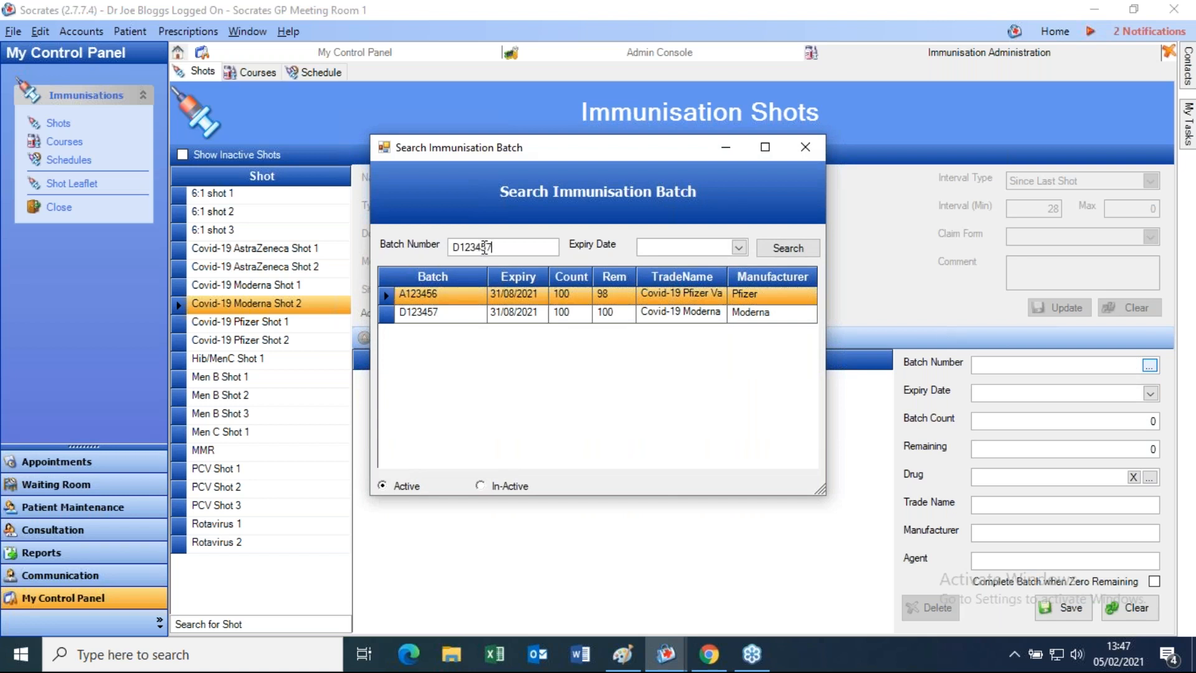
pyautogui.click(783, 252)
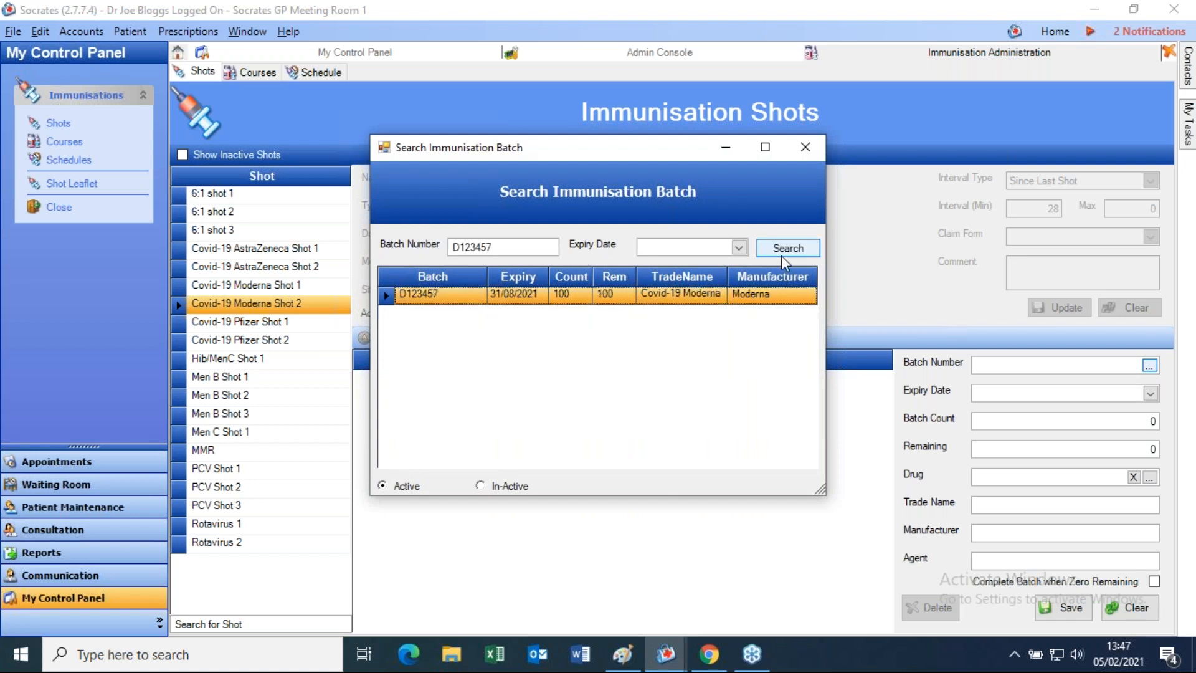
pyautogui.doubleClick(446, 296)
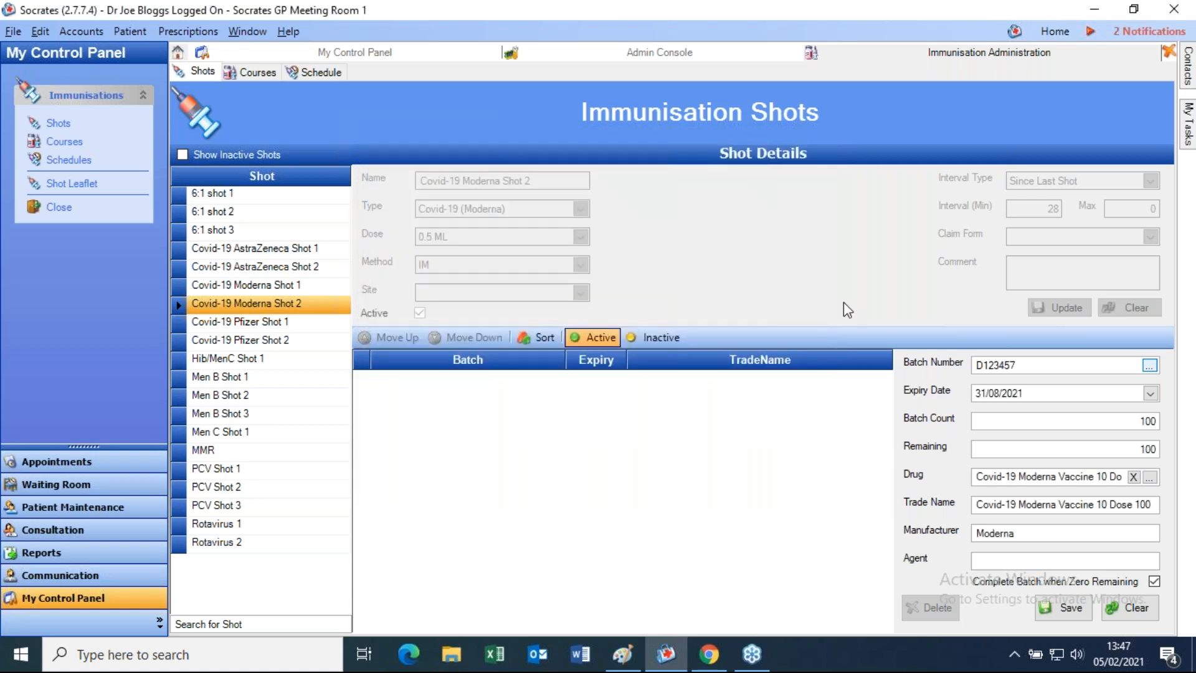
pyautogui.click(1067, 609)
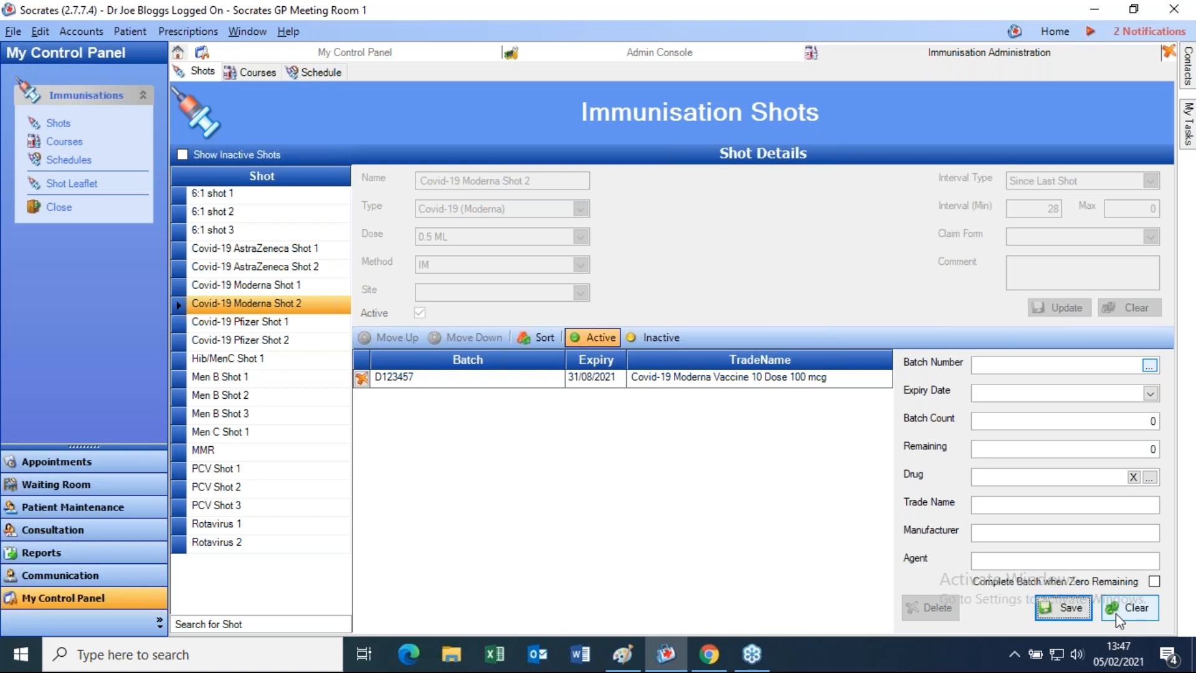
# - Open the 80-year-old female test patient, begin a standard consultation, and expand Immunisations
pyautogui.click(33, 535)
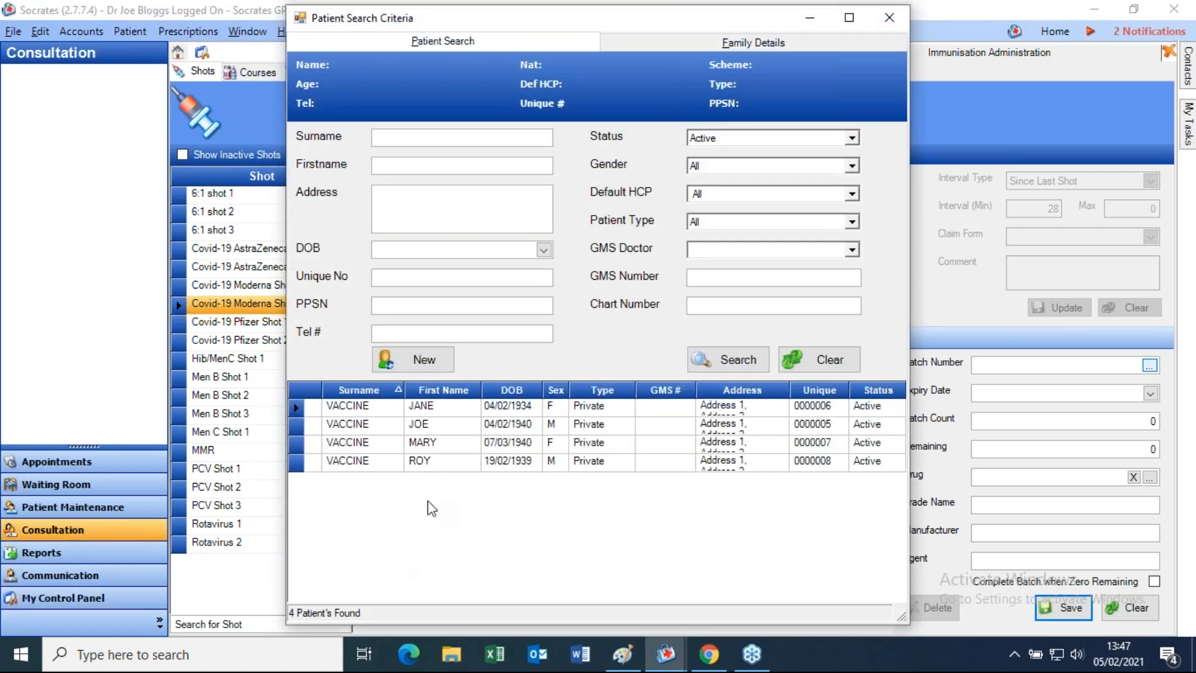
pyautogui.doubleClick(391, 443)
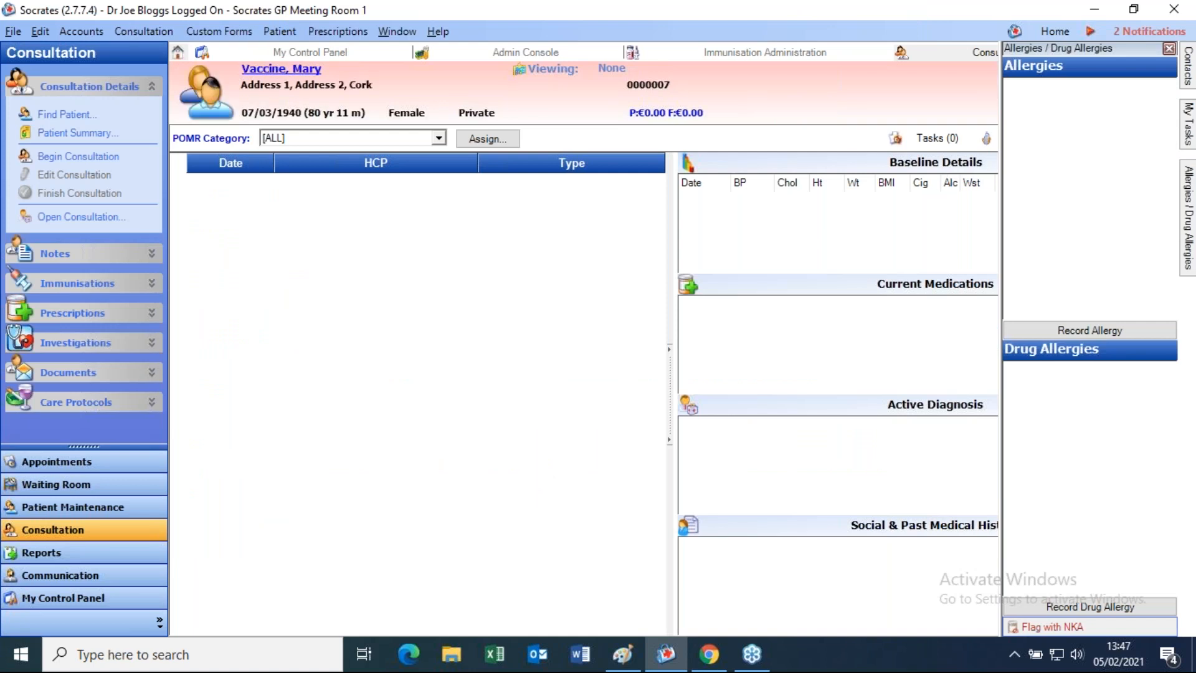
pyautogui.click(78, 157)
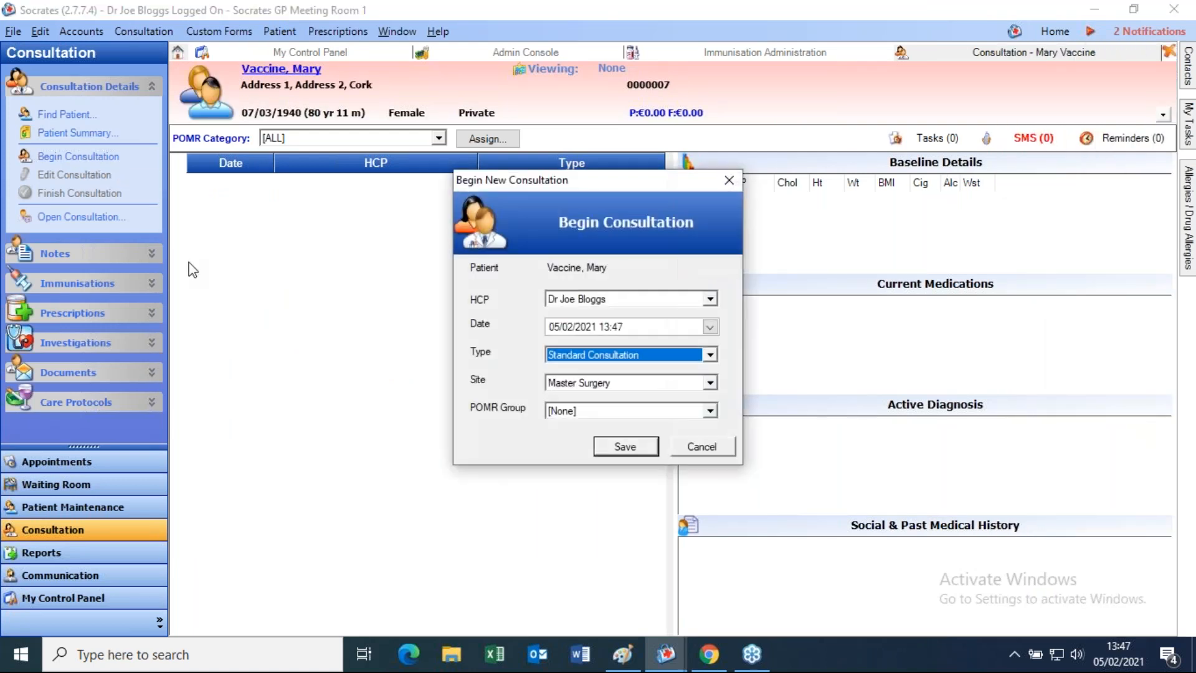
pyautogui.click(624, 446)
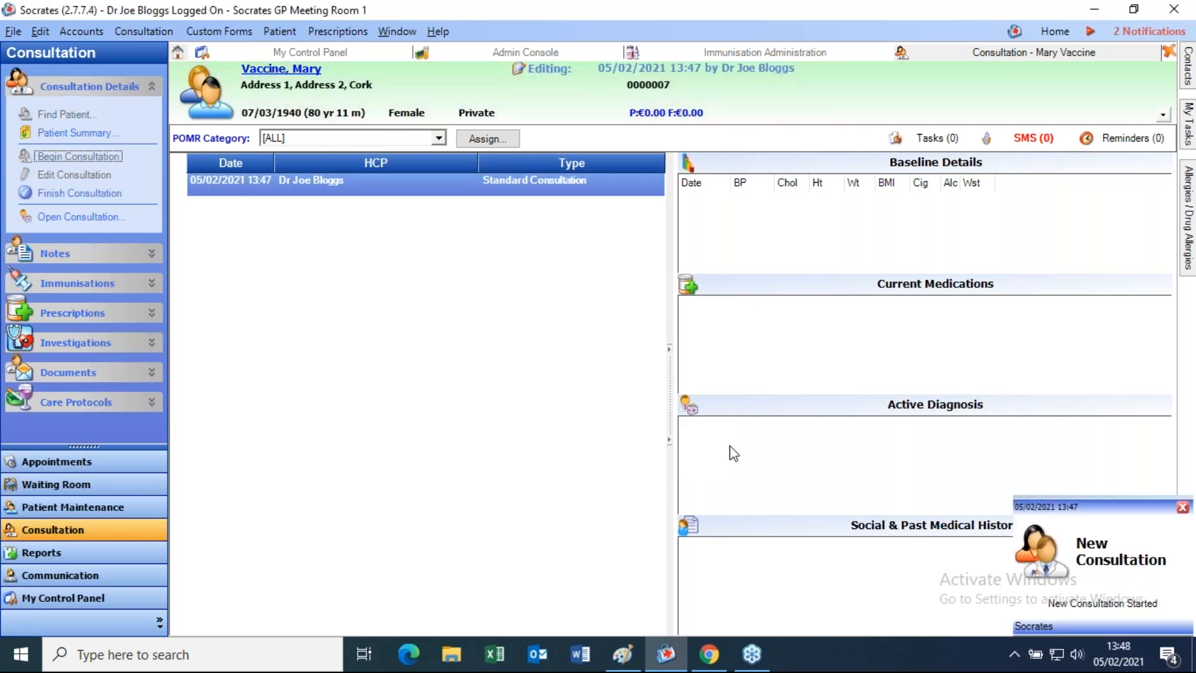
pyautogui.click(92, 287)
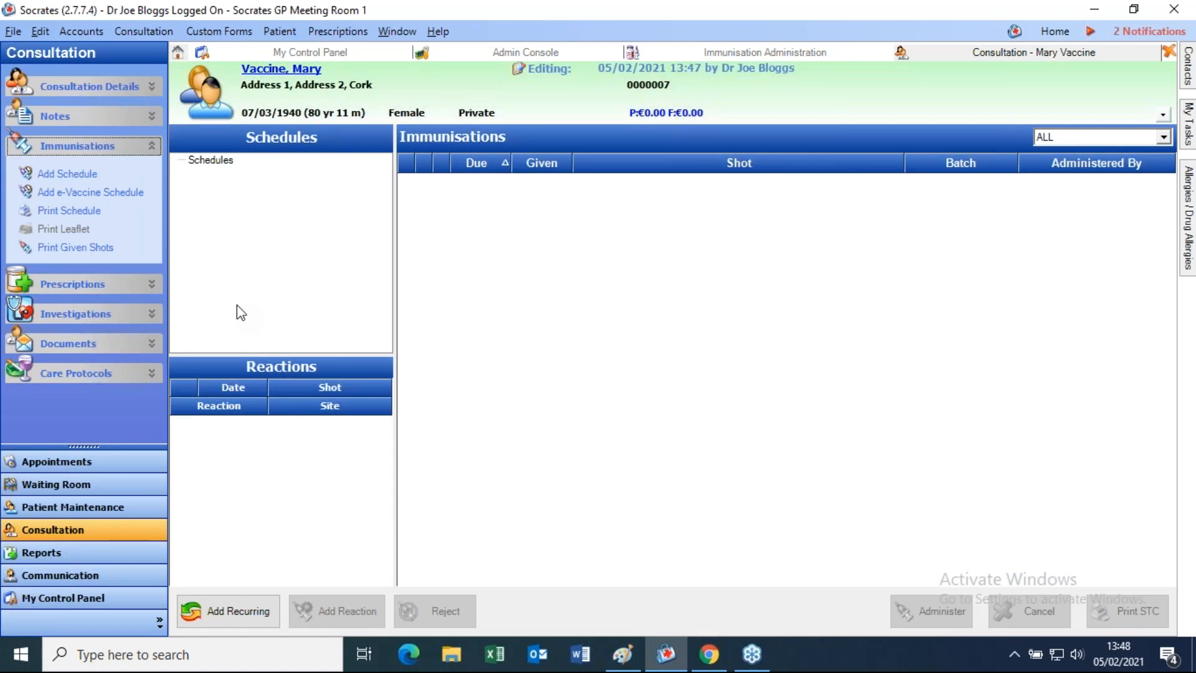
# - Add an e-Vaccine schedule set to Covid-19 Pfizer and tick Patient Is Eligible
pyautogui.click(67, 198)
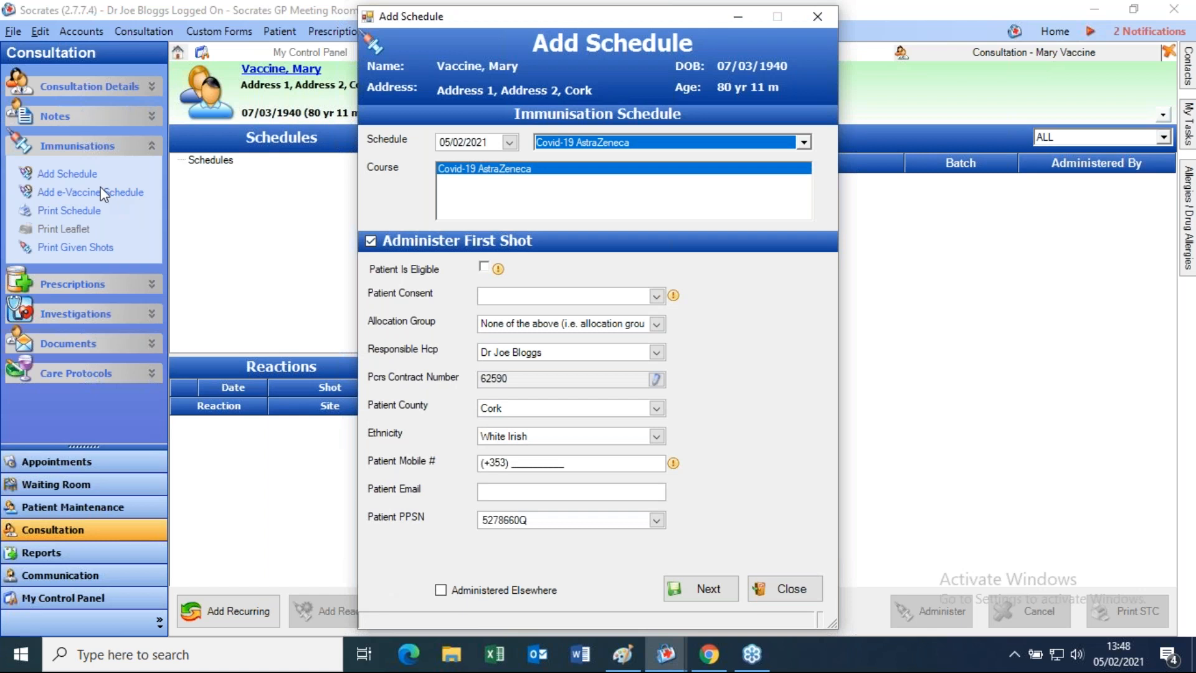
pyautogui.click(804, 143)
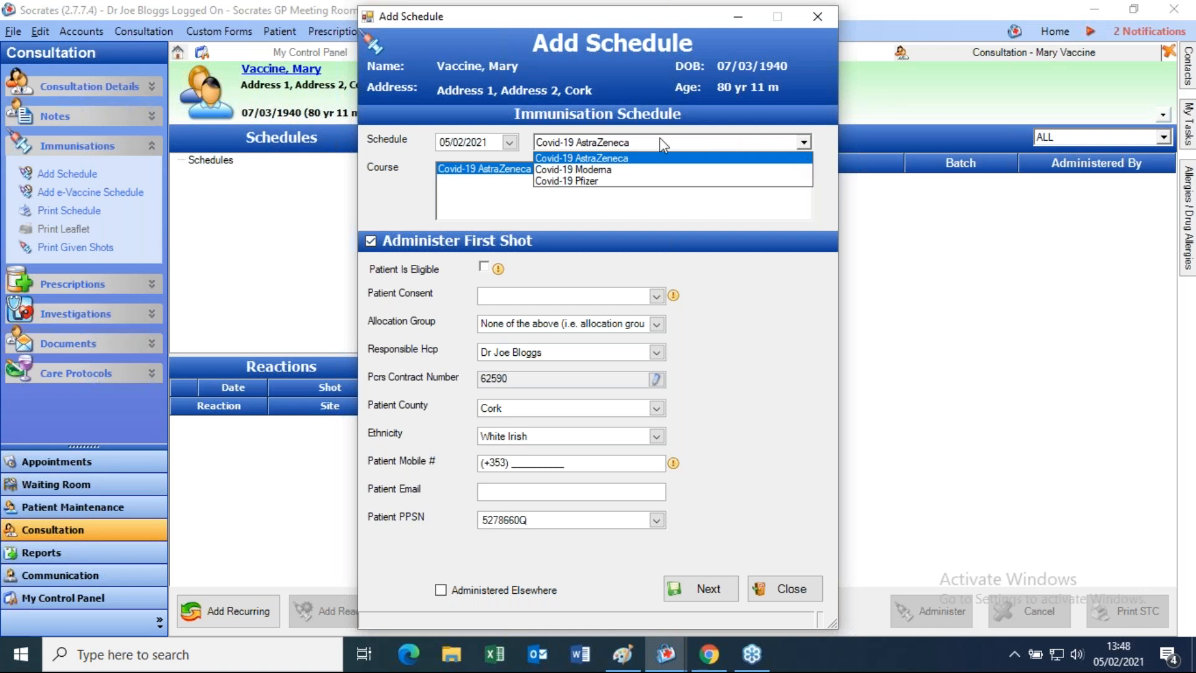
pyautogui.click(579, 181)
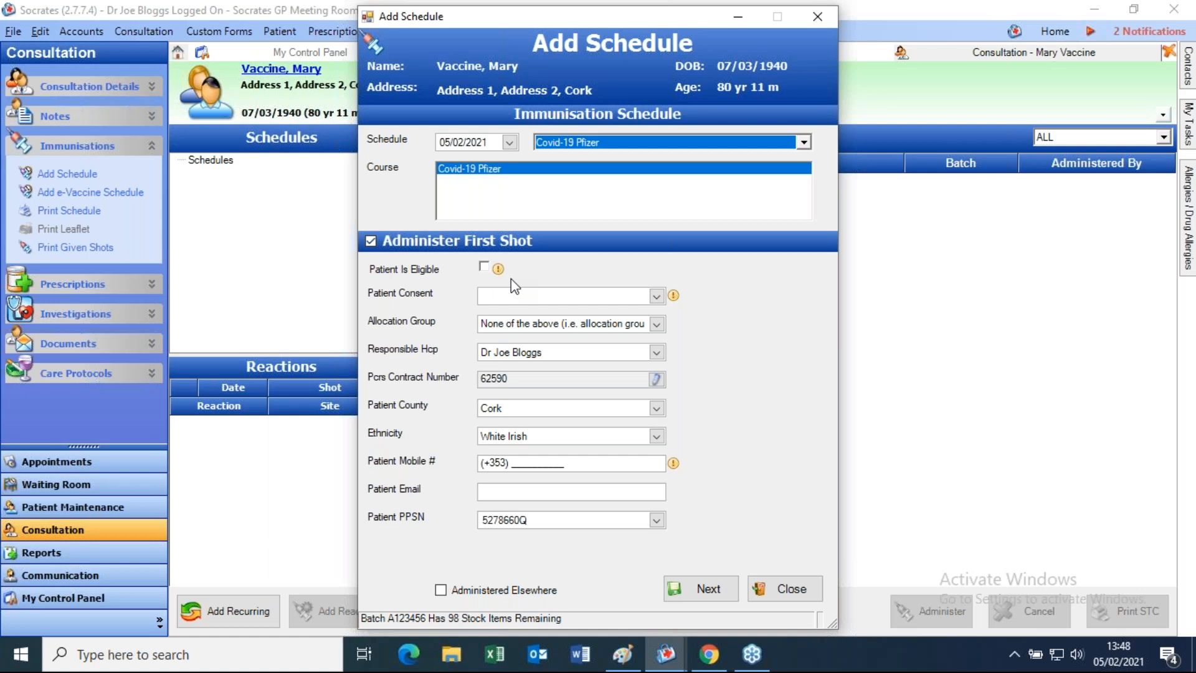
pyautogui.click(485, 267)
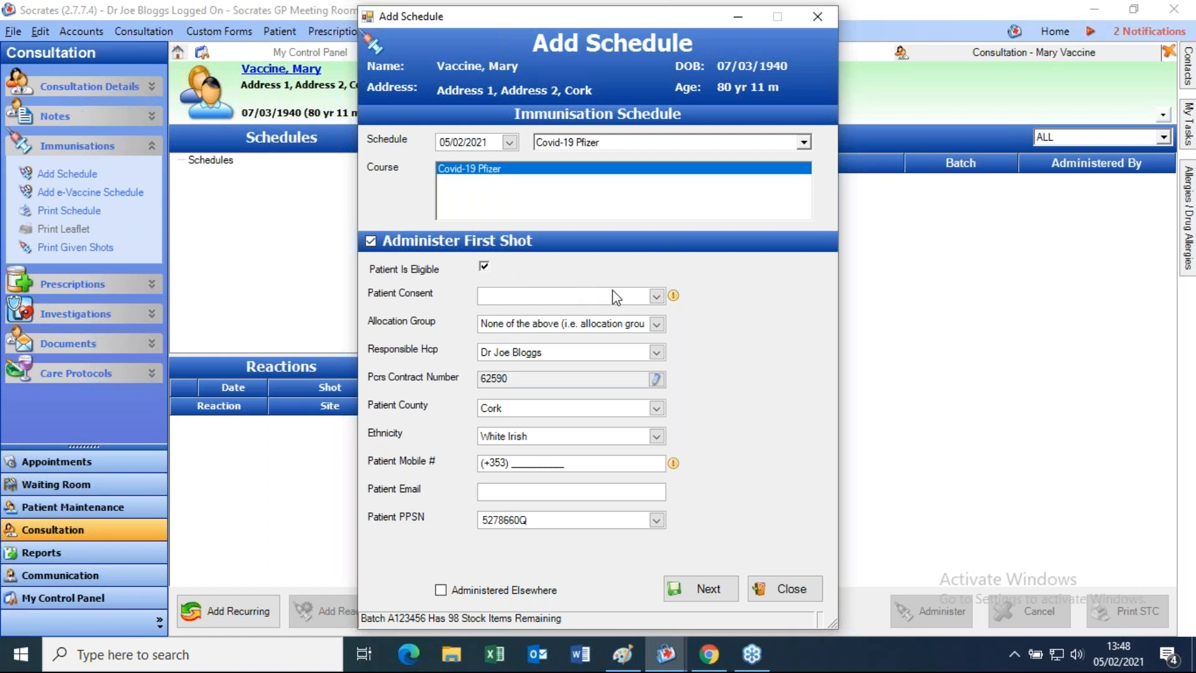
# - Set Patient Consent to Yes and keep the allocation group 'None of the above'
pyautogui.click(657, 298)
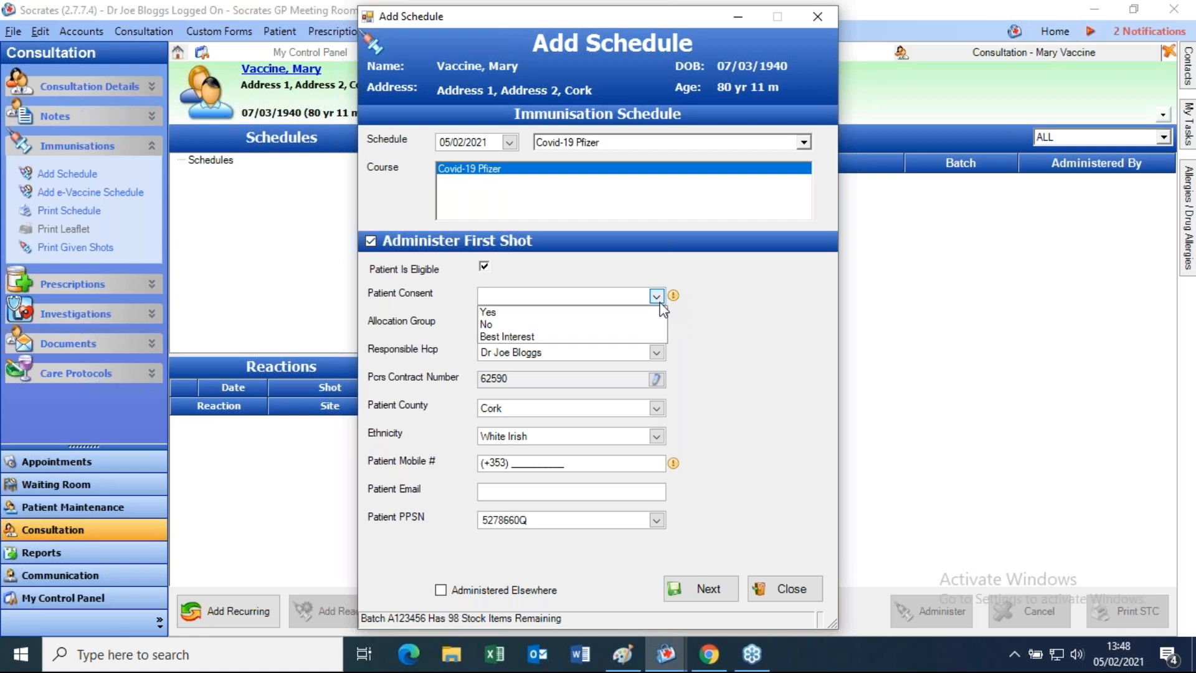
pyautogui.click(598, 312)
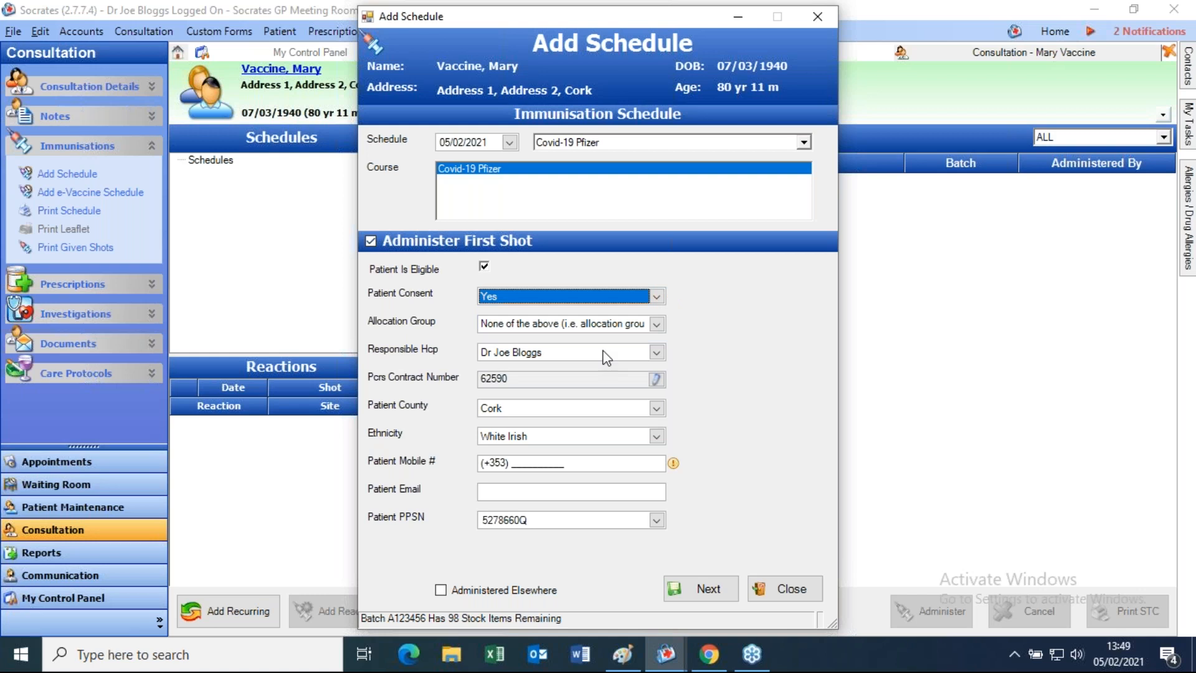
pyautogui.click(658, 322)
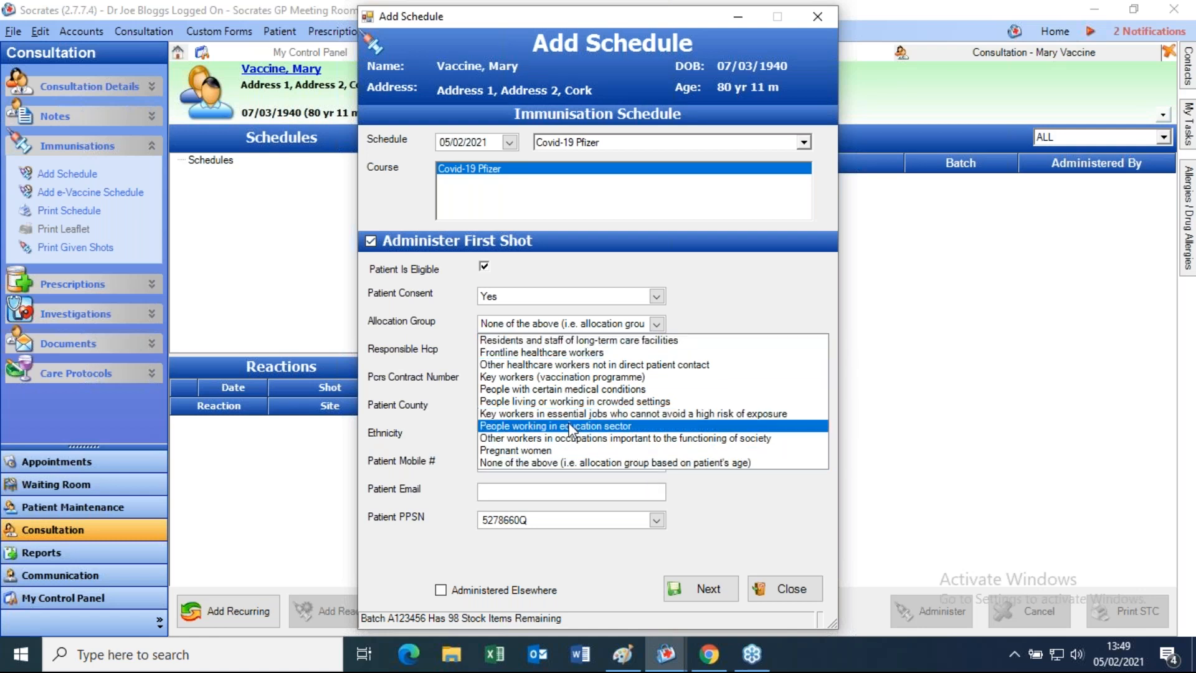
pyautogui.click(410, 387)
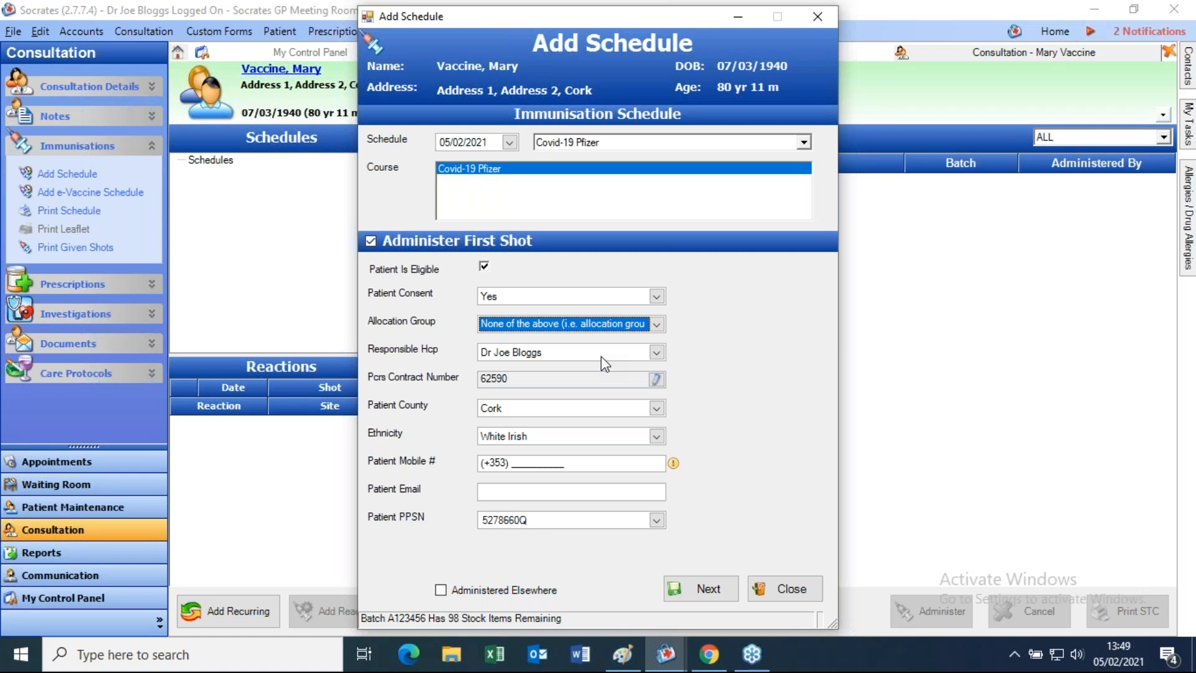
# - Keep the current doctor as responsible clinician and White Irish as the ethnicity
pyautogui.click(621, 358)
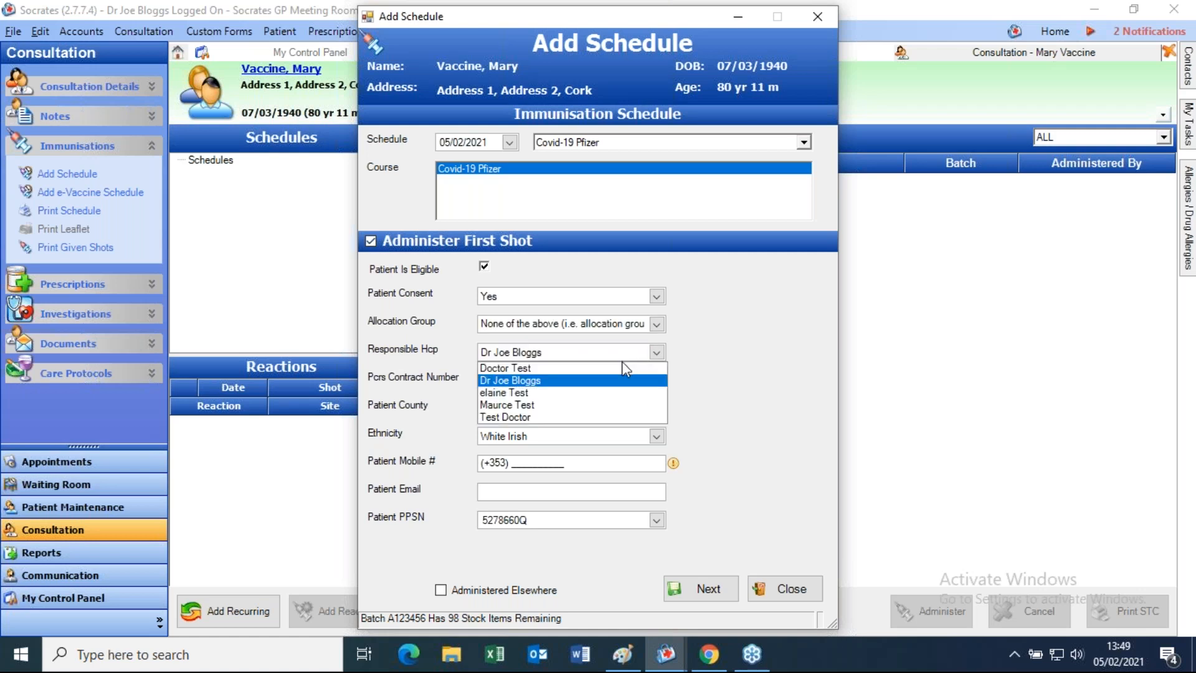
pyautogui.click(703, 372)
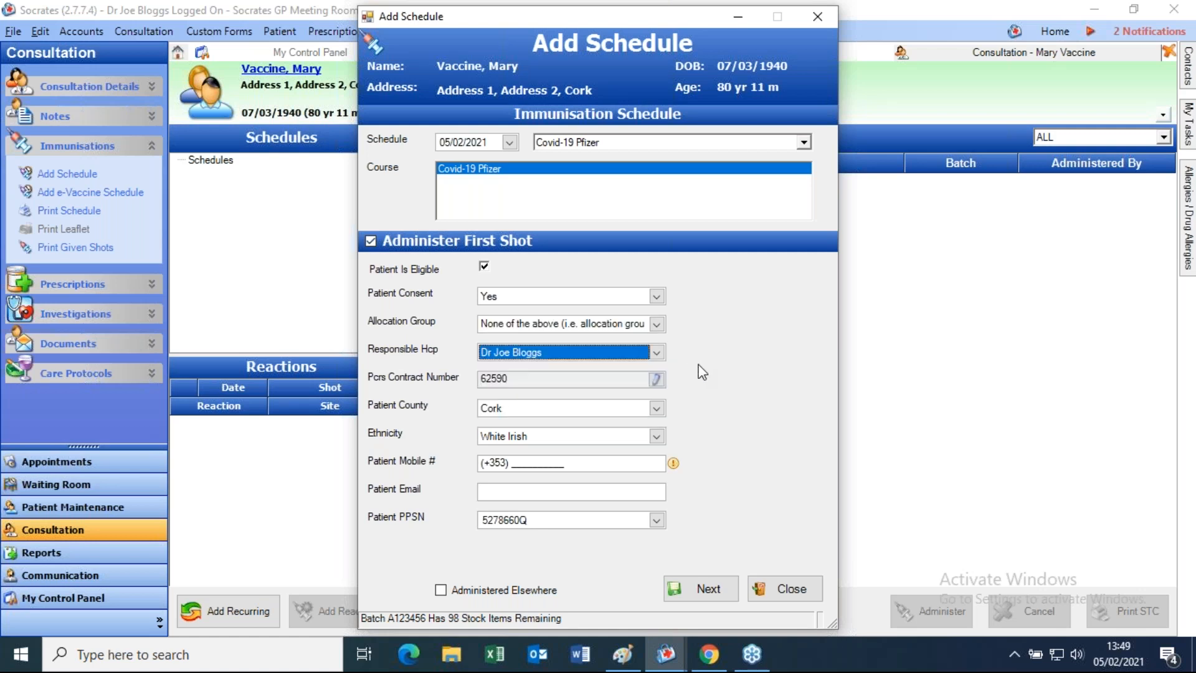
pyautogui.moveTo(523, 380); pyautogui.dragTo(437, 380)
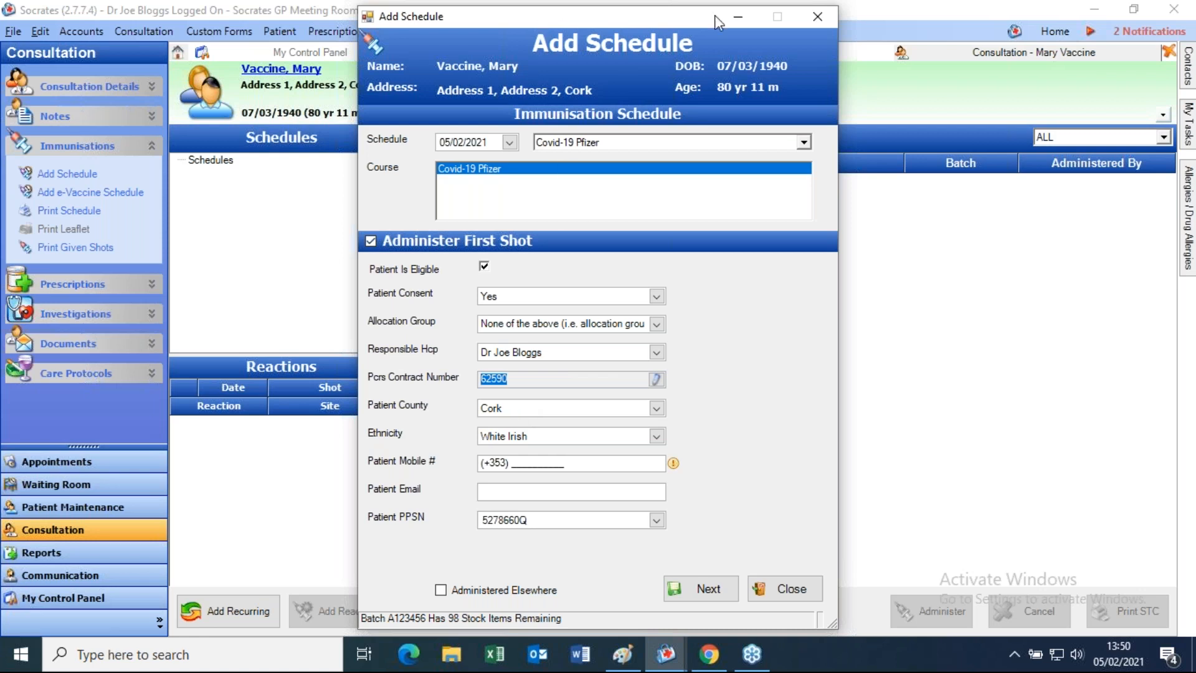
pyautogui.moveTo(716, 15); pyautogui.dragTo(950, 10)
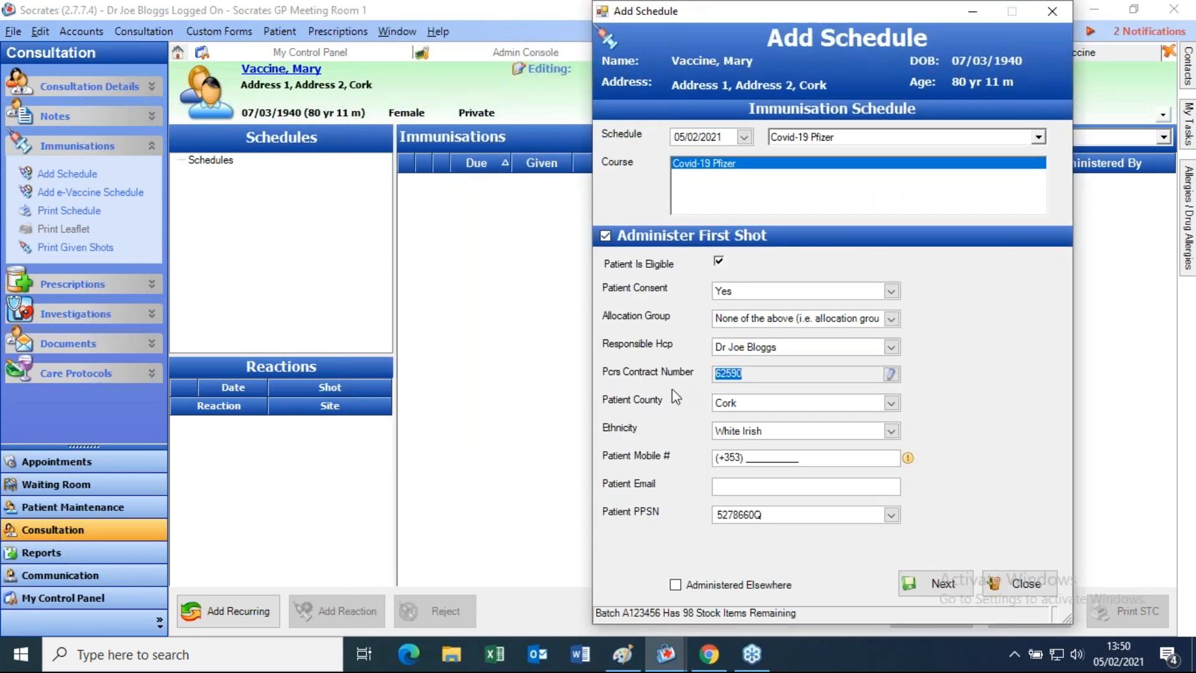
pyautogui.click(892, 432)
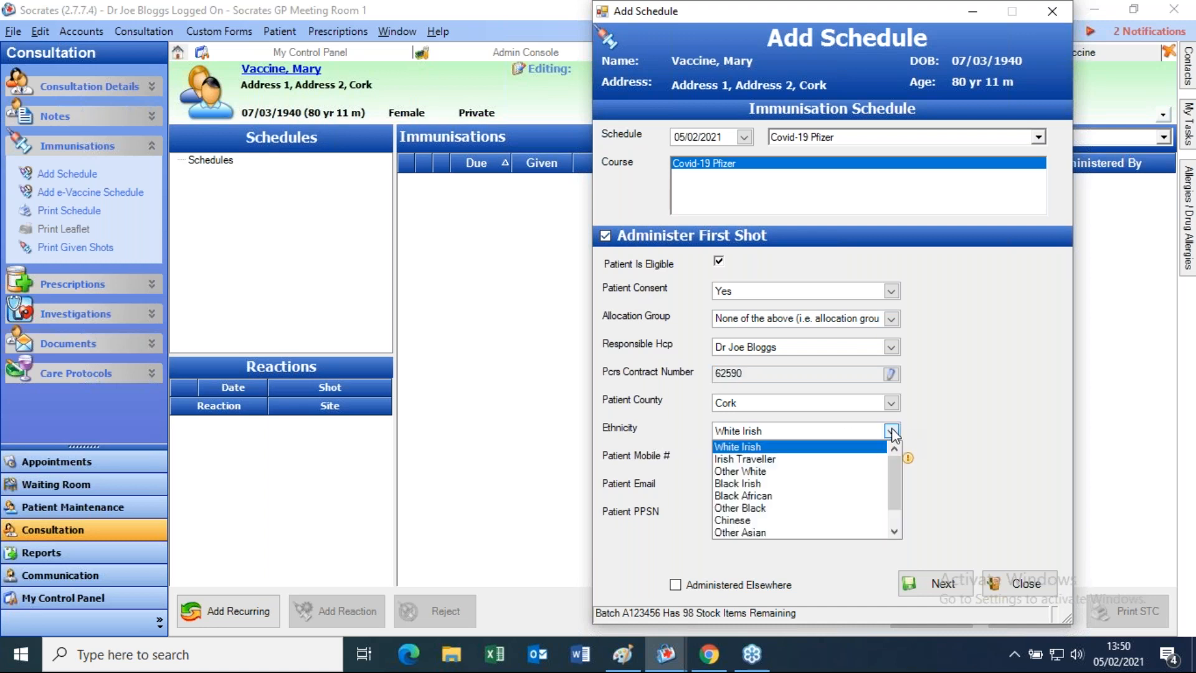
pyautogui.click(962, 429)
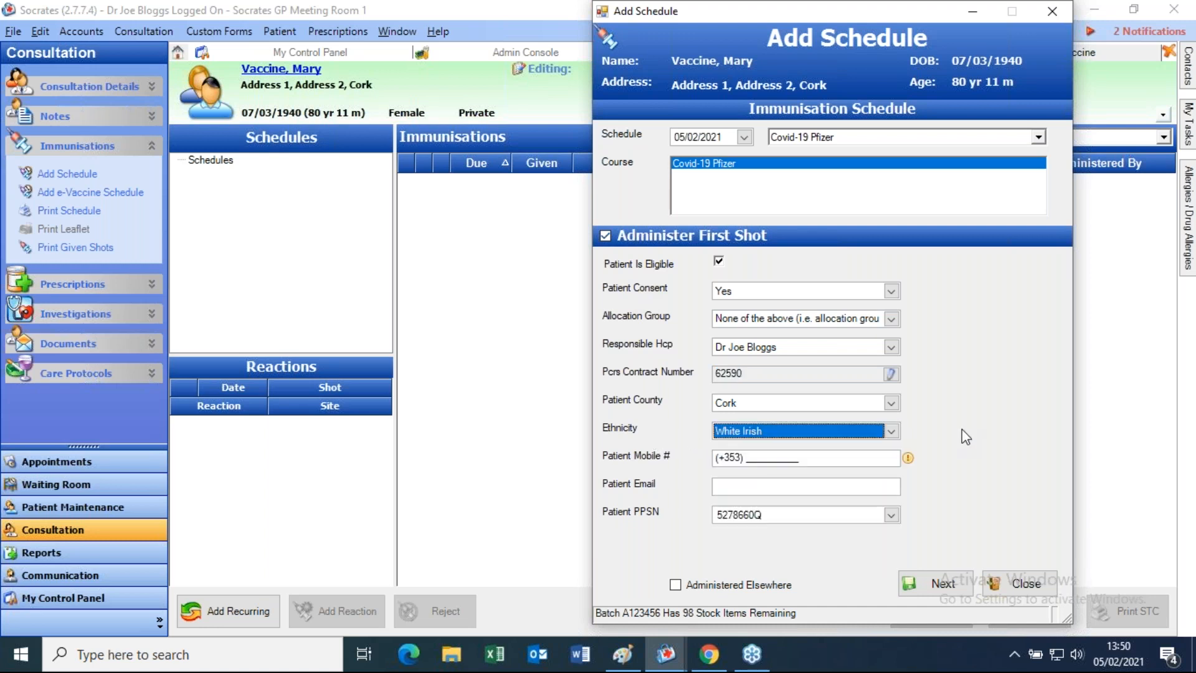
# - Enter the patient's mobile number and replace the PPSN field with the patient's PPSN
pyautogui.click(740, 458)
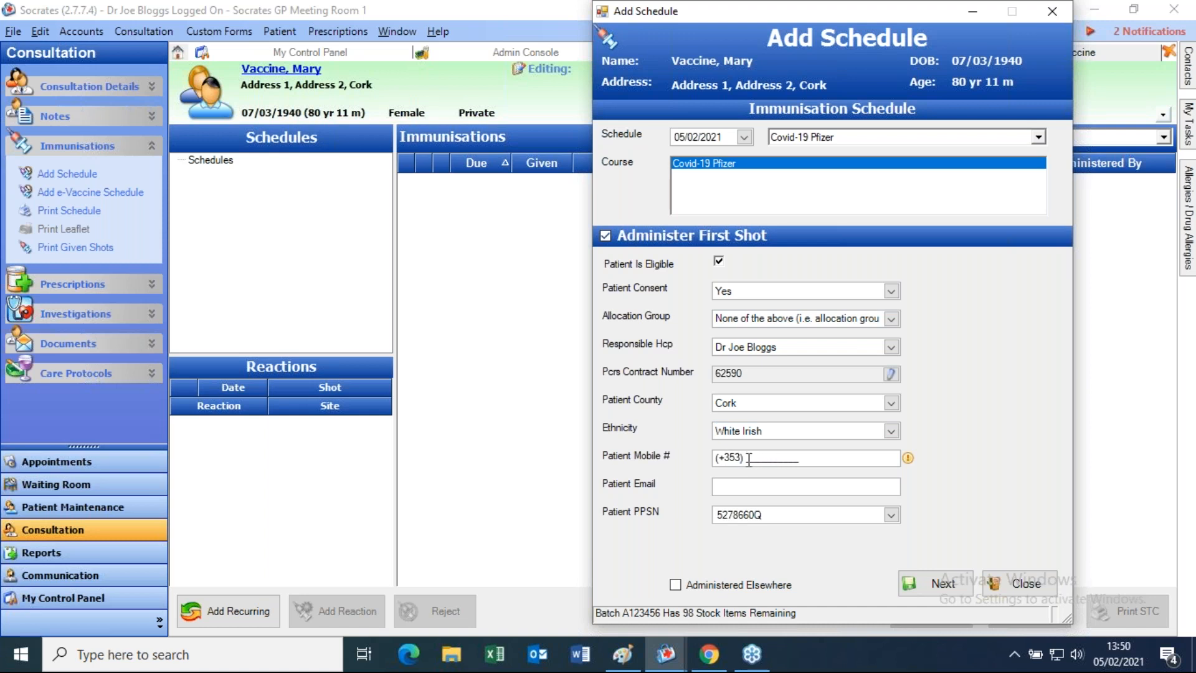
pyautogui.write('086123456')
pyautogui.click(832, 459)
pyautogui.click(773, 488)
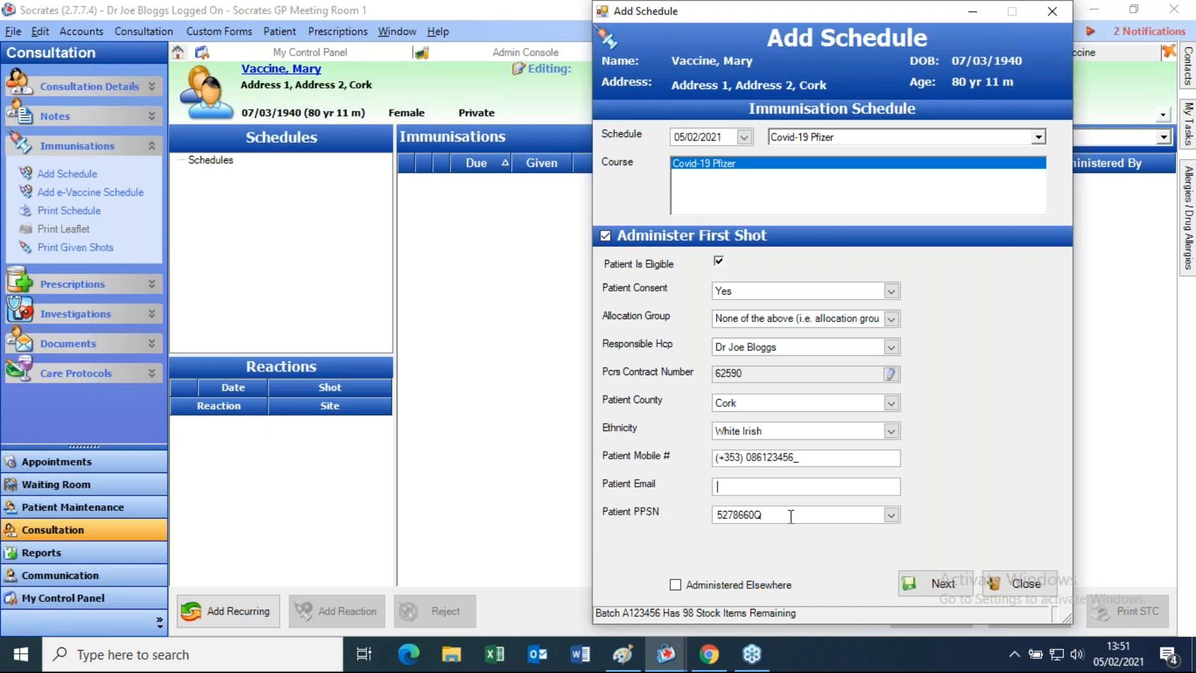
pyautogui.moveTo(776, 515); pyautogui.dragTo(606, 529)
pyautogui.click(792, 512)
pyautogui.hotkey('ctrl', 'a')
pyautogui.press('BackSpace')
# - Switch the PPSN to Unknown and back to the actual PPSN, then proceed to Pfizer Shot 1 details
pyautogui.click(891, 515)
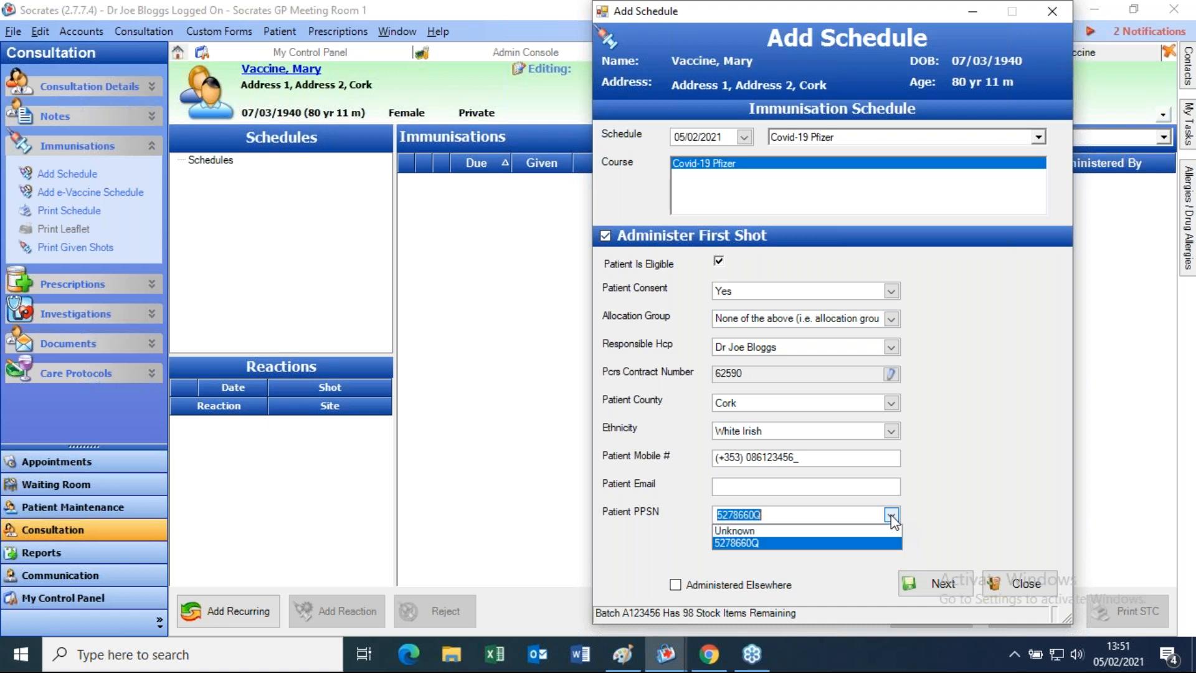
pyautogui.click(770, 533)
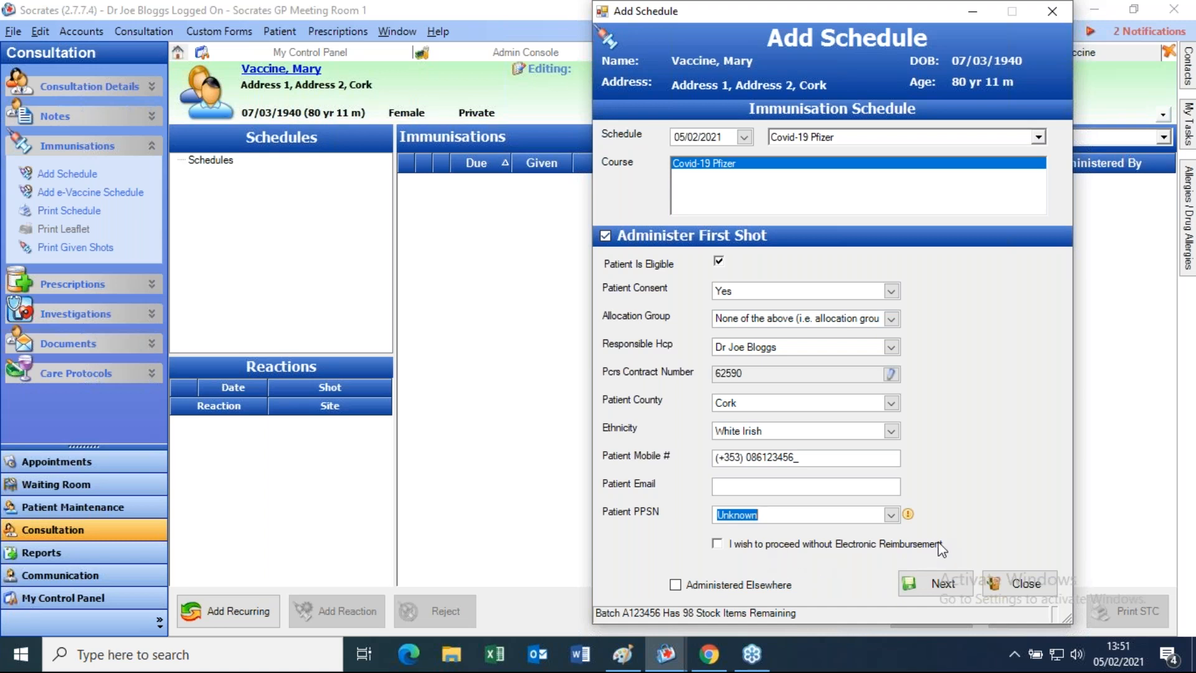
pyautogui.click(892, 515)
pyautogui.click(765, 543)
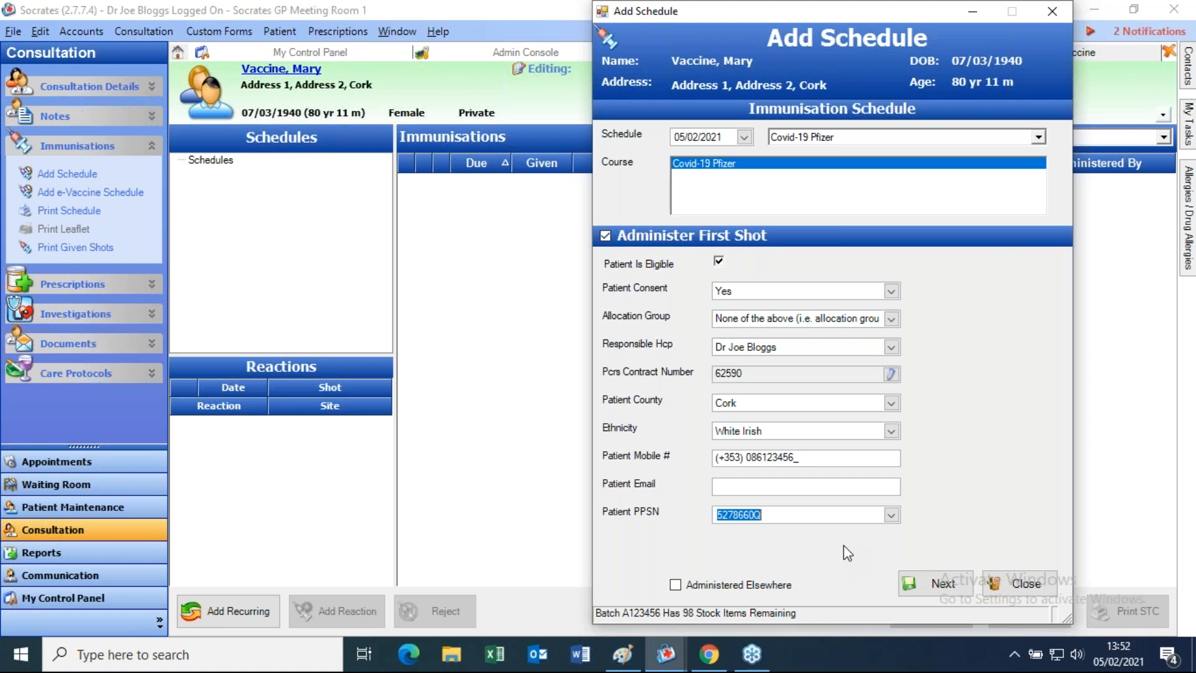
pyautogui.click(940, 581)
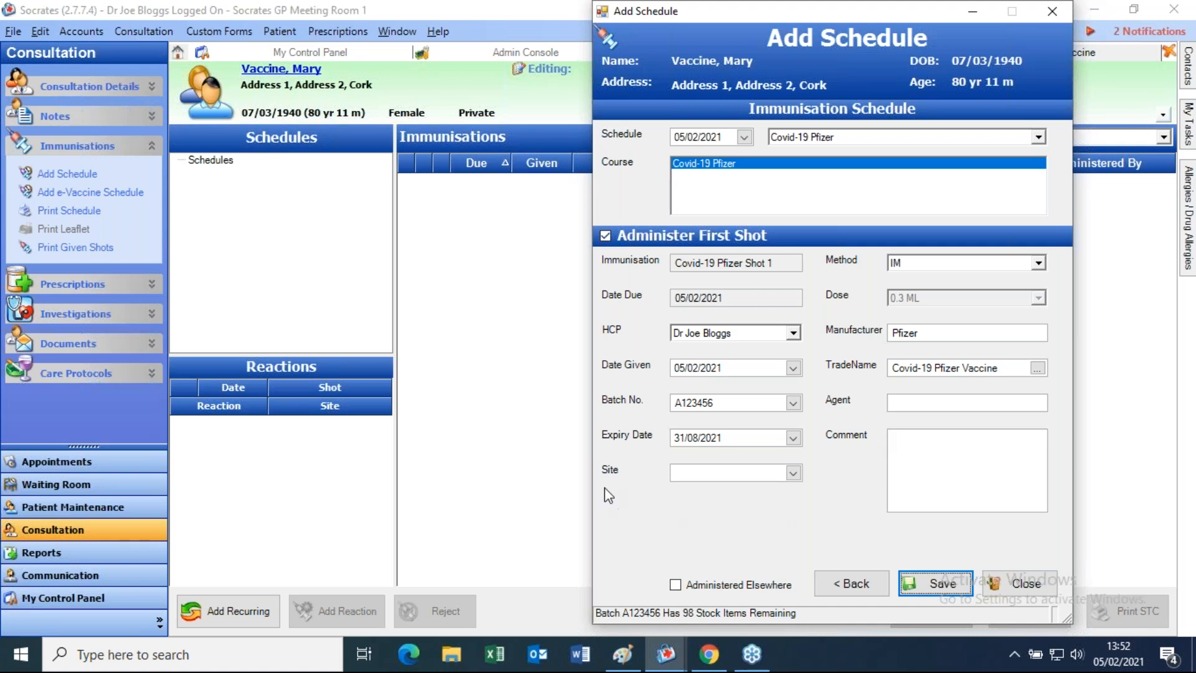
# - Set the injection site to Right Deltoid and save Shot 1, submitting its claim
pyautogui.click(794, 473)
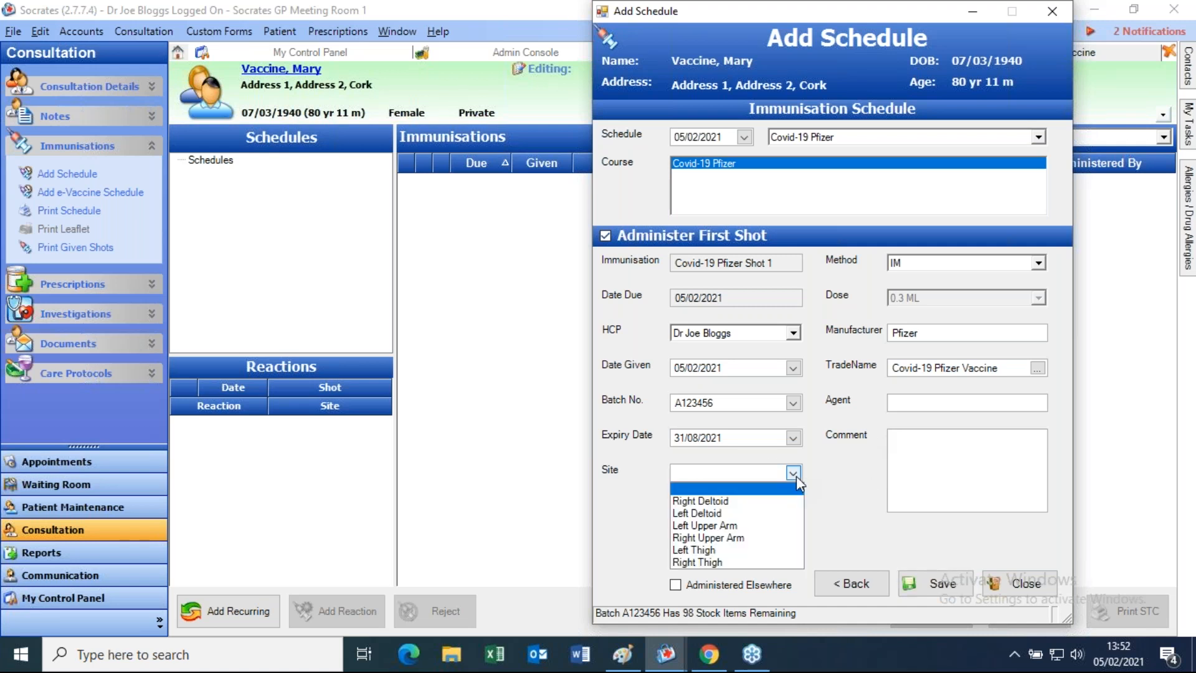
pyautogui.click(723, 490)
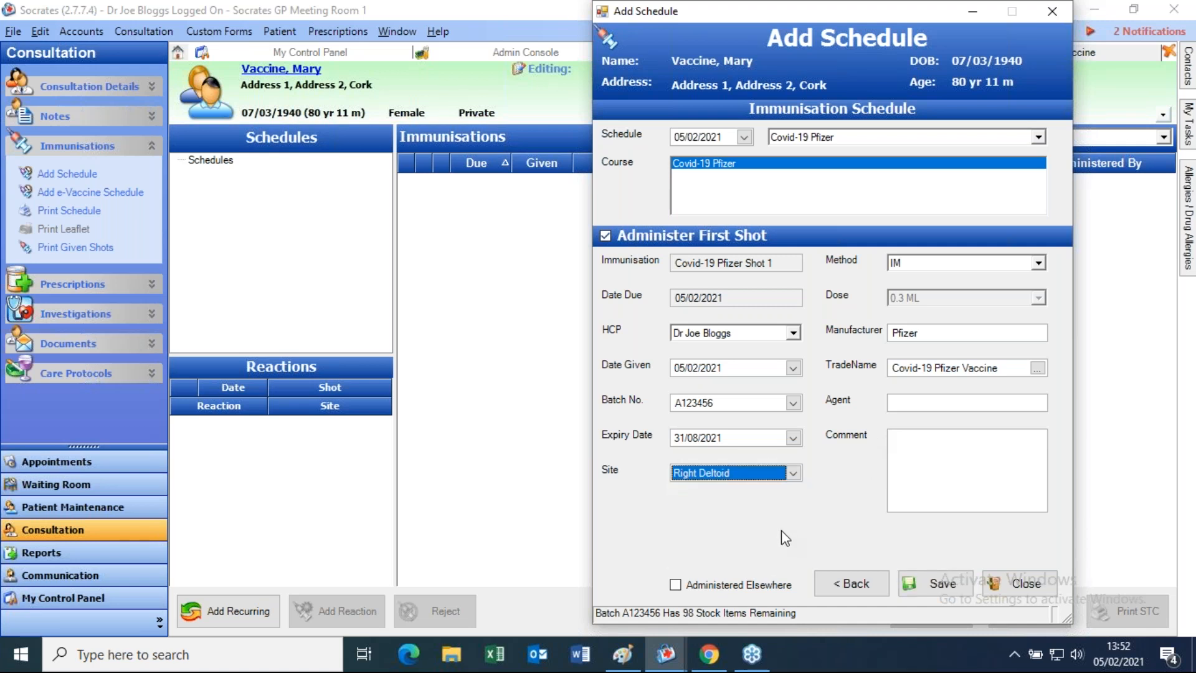
pyautogui.click(939, 584)
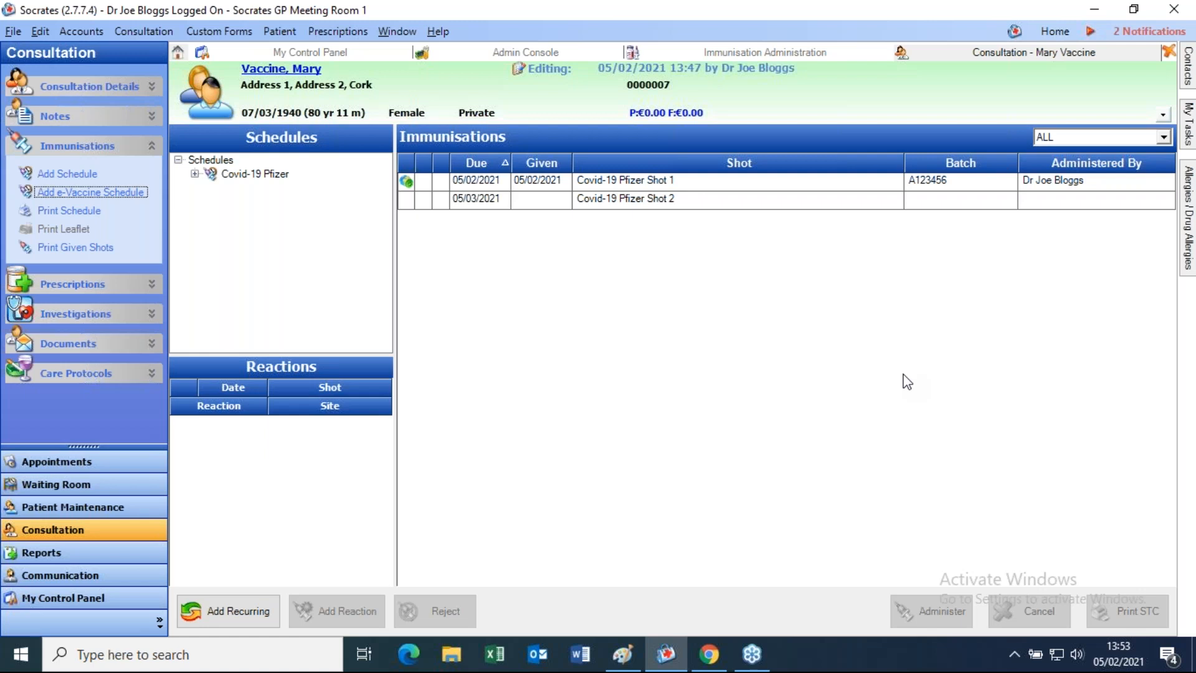
pyautogui.click(633, 658)
pyautogui.click(635, 658)
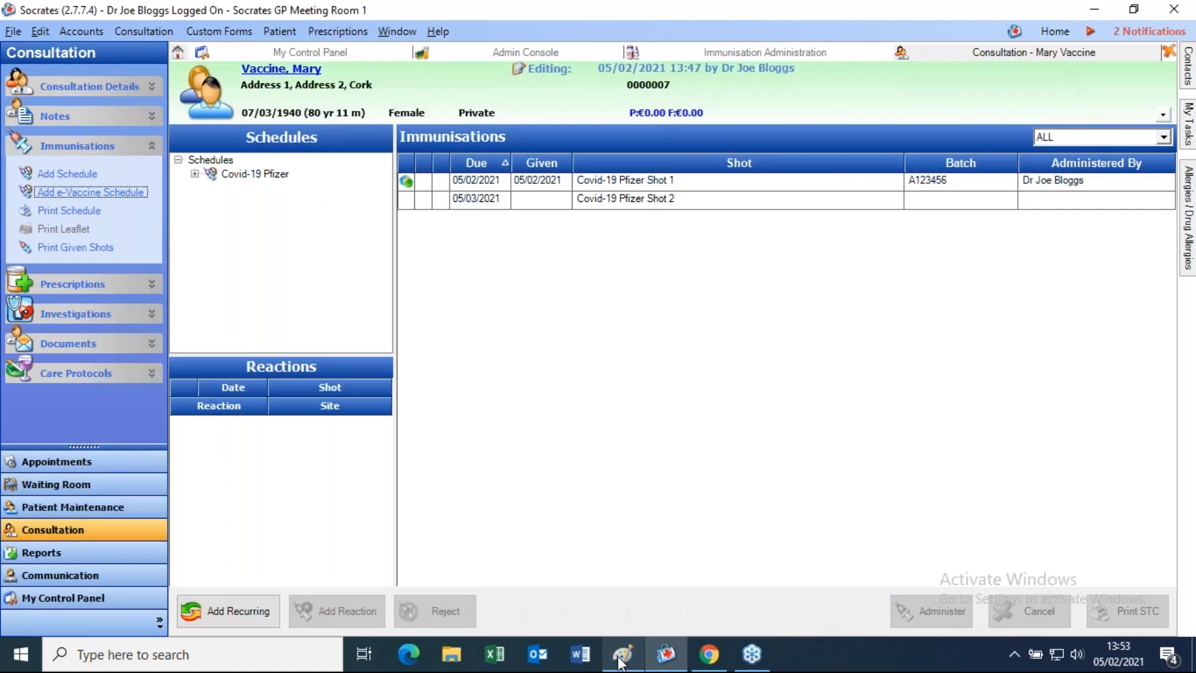
pyautogui.click(764, 290)
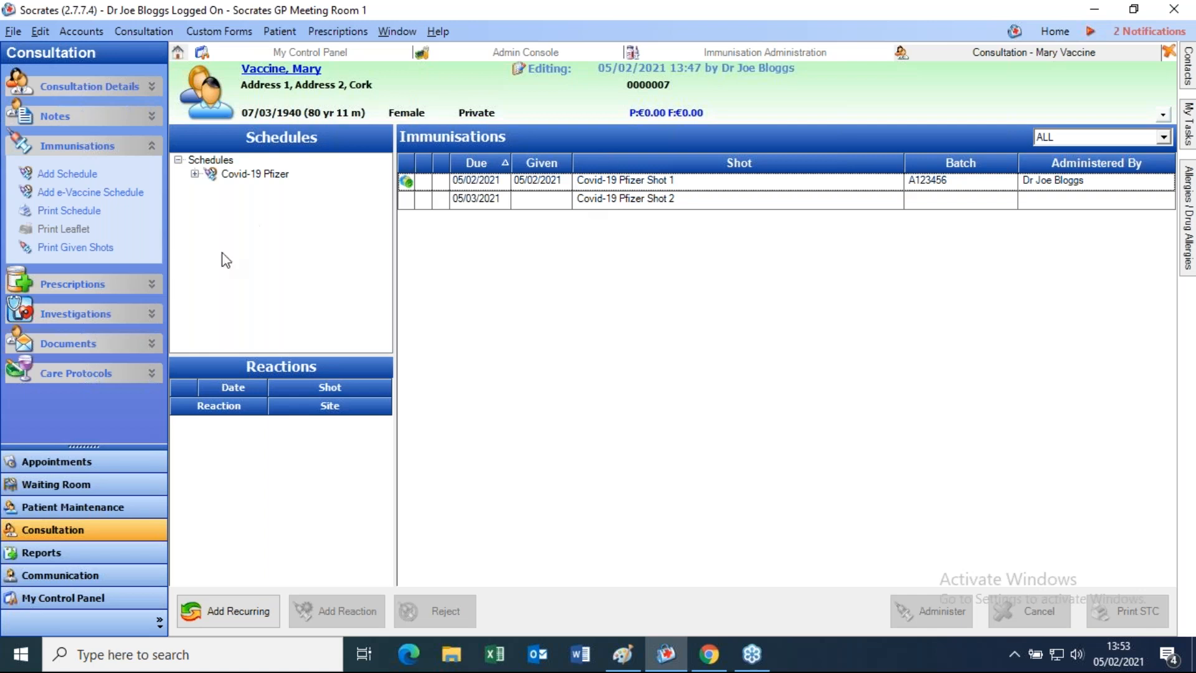
# - Start and save a new Standard Consultation for the next patient, the 81-year-old male, and show his empty immunisations list
pyautogui.click(59, 533)
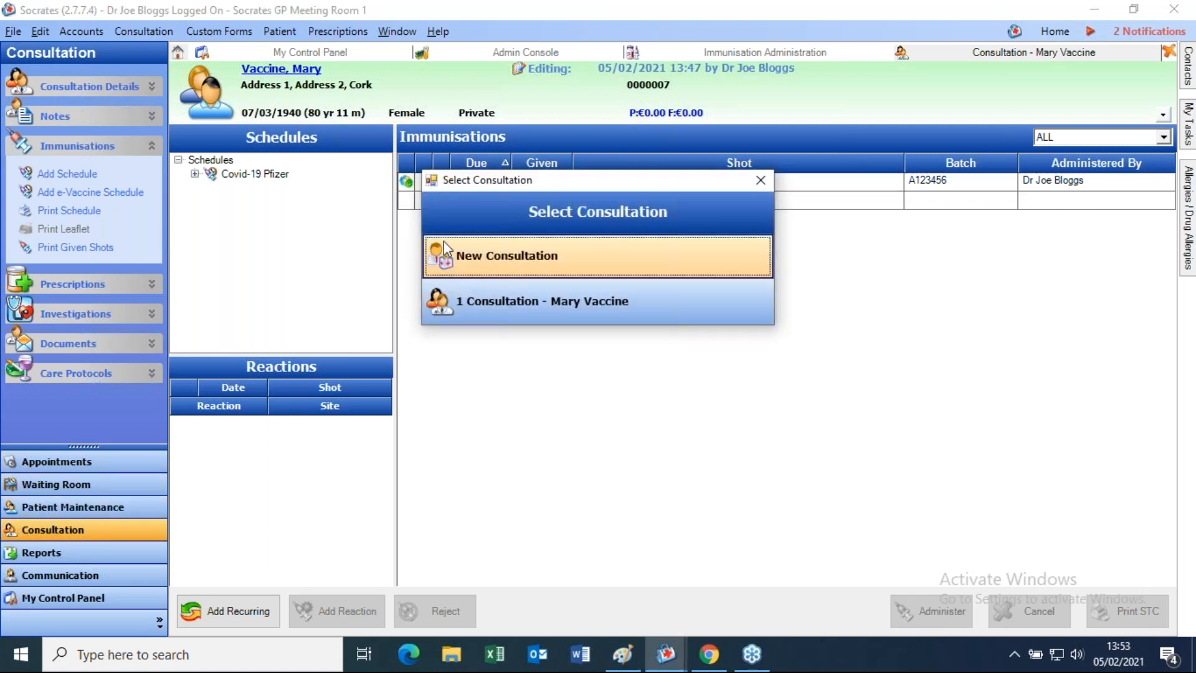
pyautogui.click(476, 248)
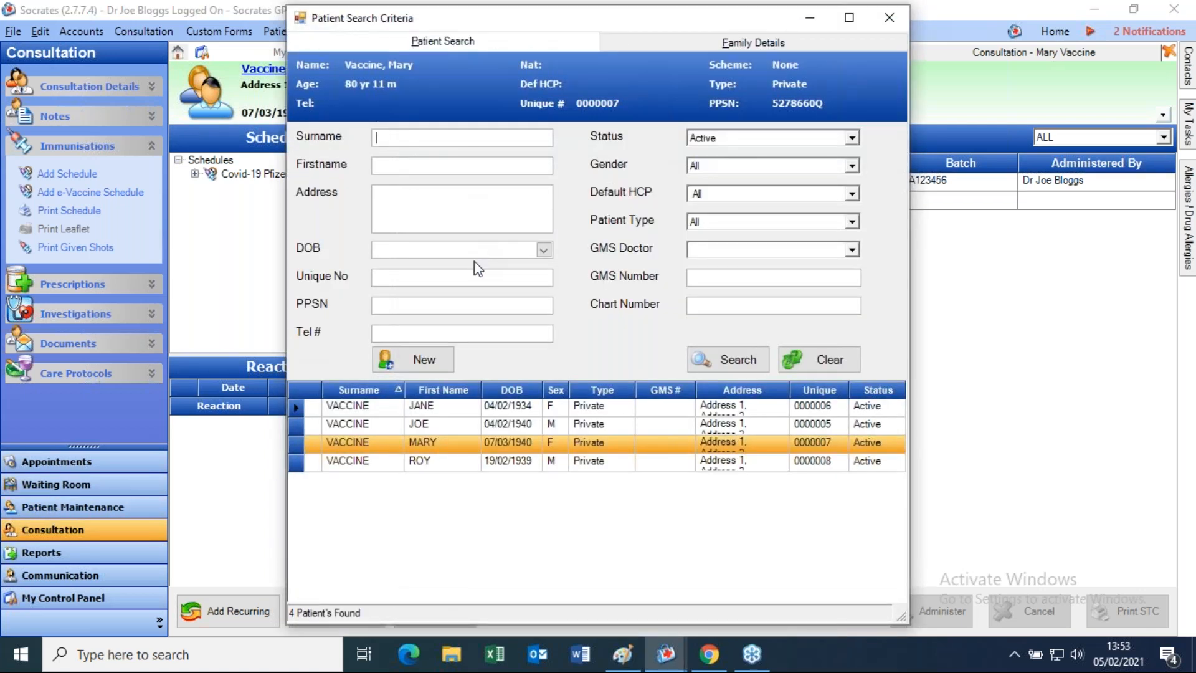
pyautogui.doubleClick(445, 461)
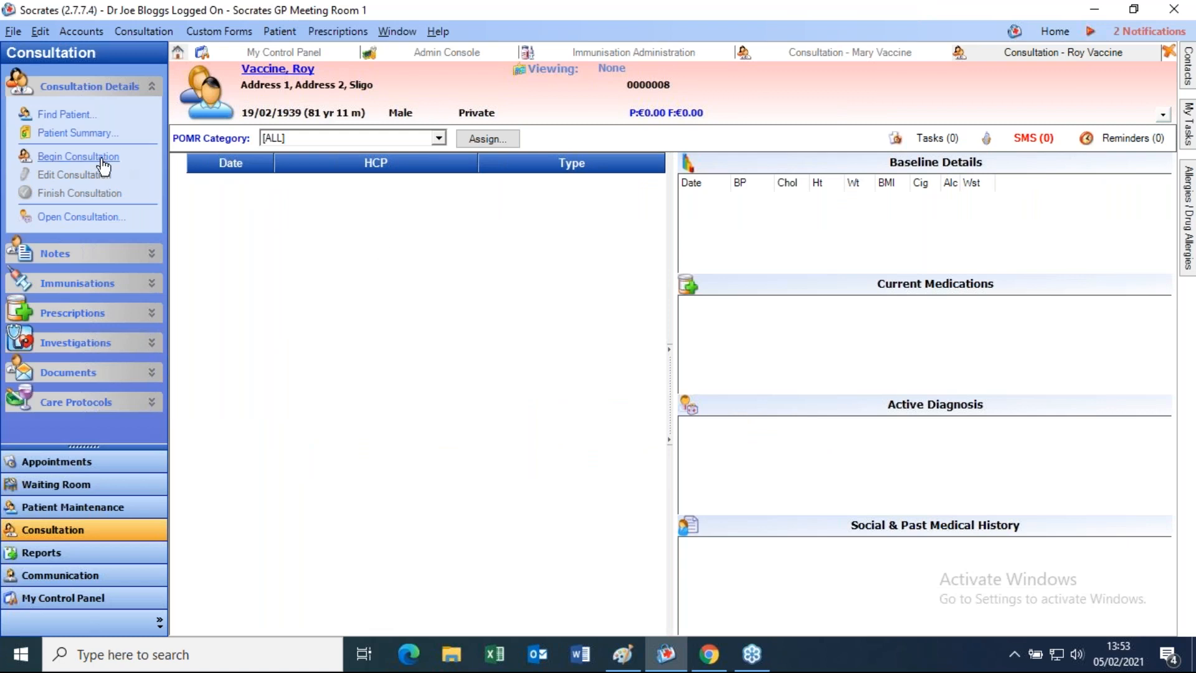
pyautogui.click(78, 156)
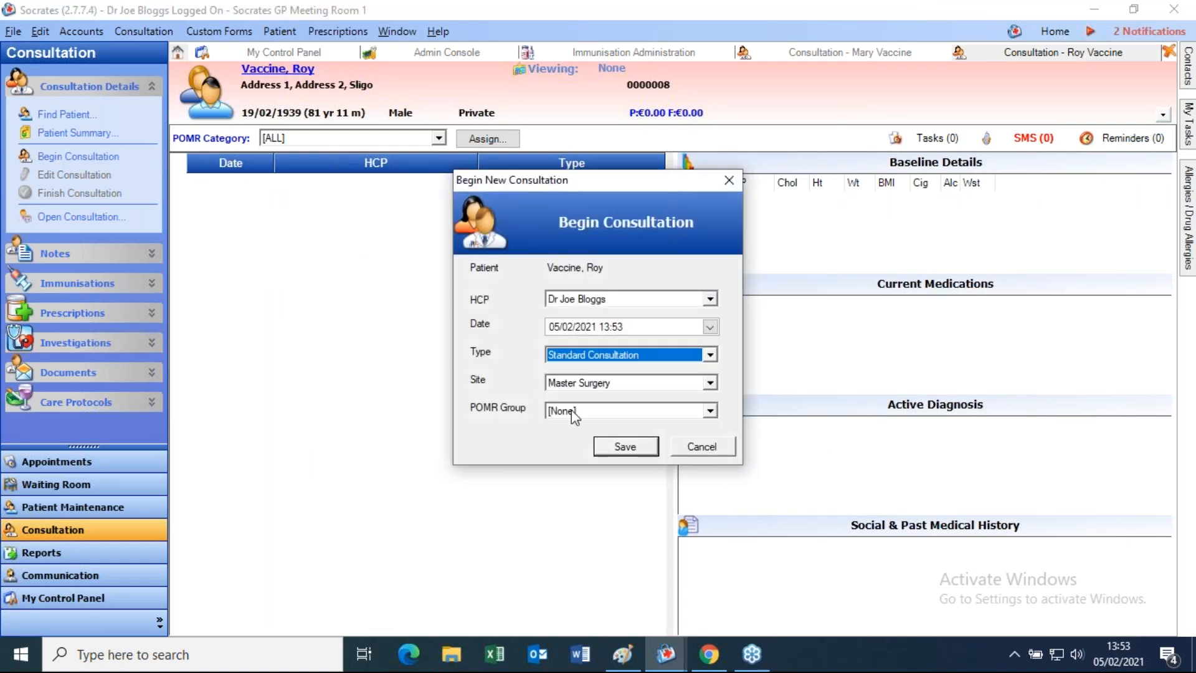
pyautogui.click(623, 453)
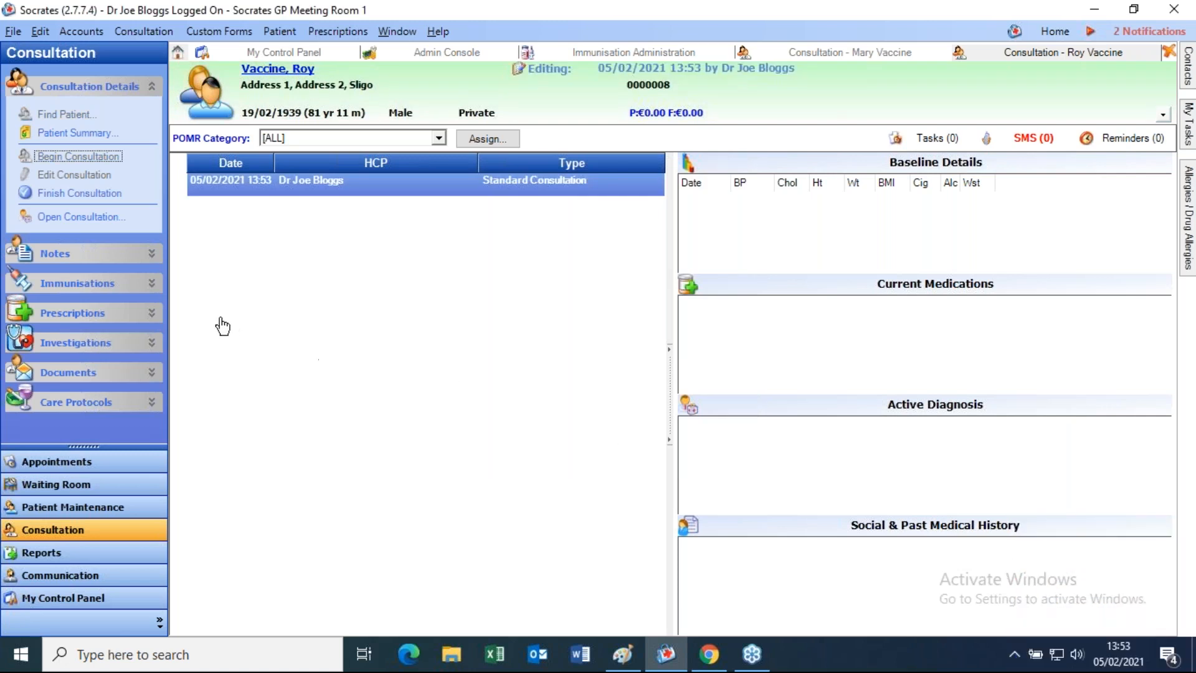
pyautogui.click(70, 288)
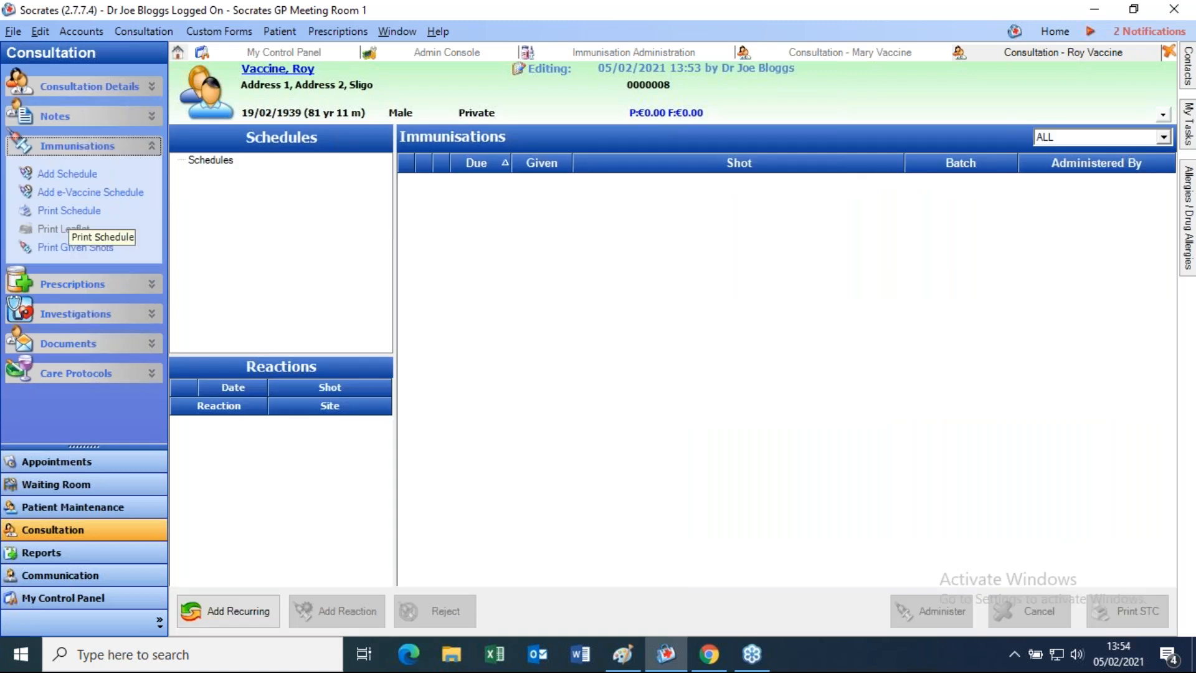
# - Add a Covid-19 Pfizer e-vaccine schedule with the patient marked eligible, consent Yes and the current clinician kept
pyautogui.click(70, 198)
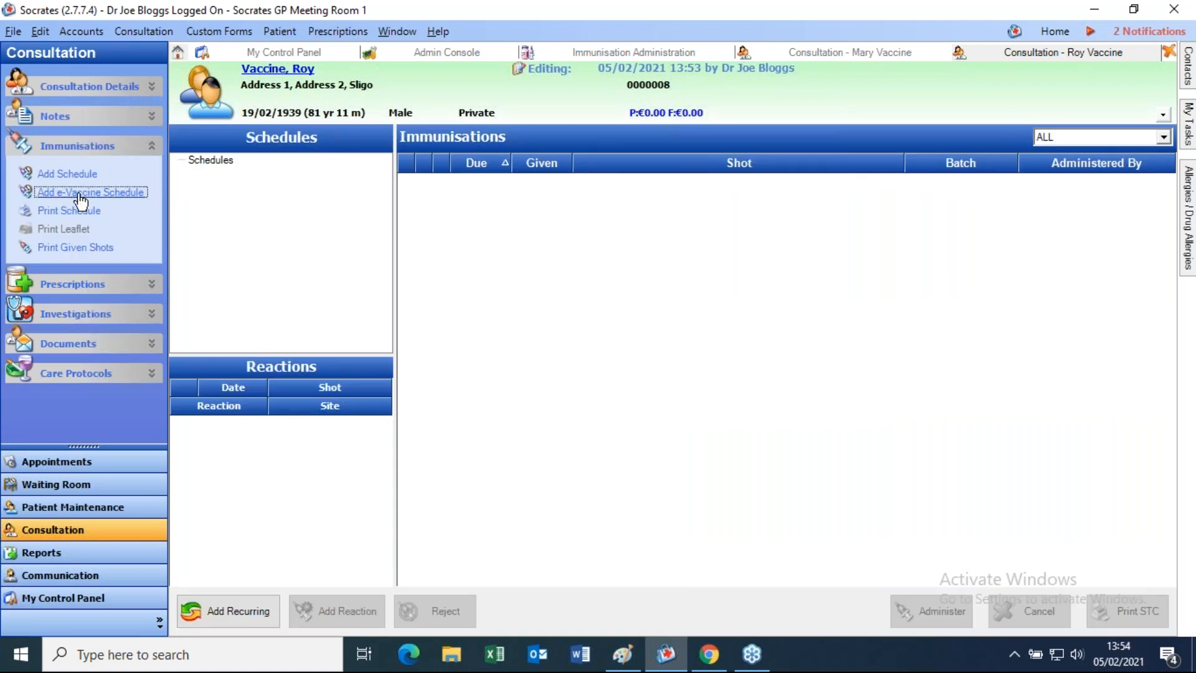
pyautogui.click(649, 144)
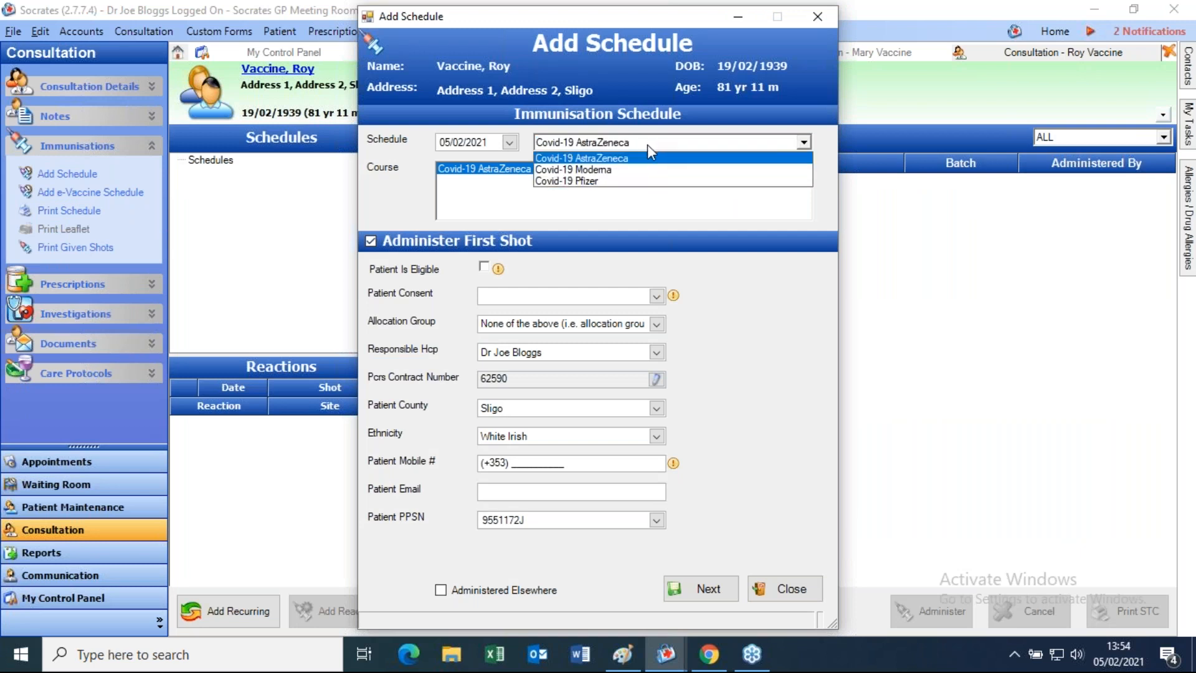
pyautogui.click(621, 186)
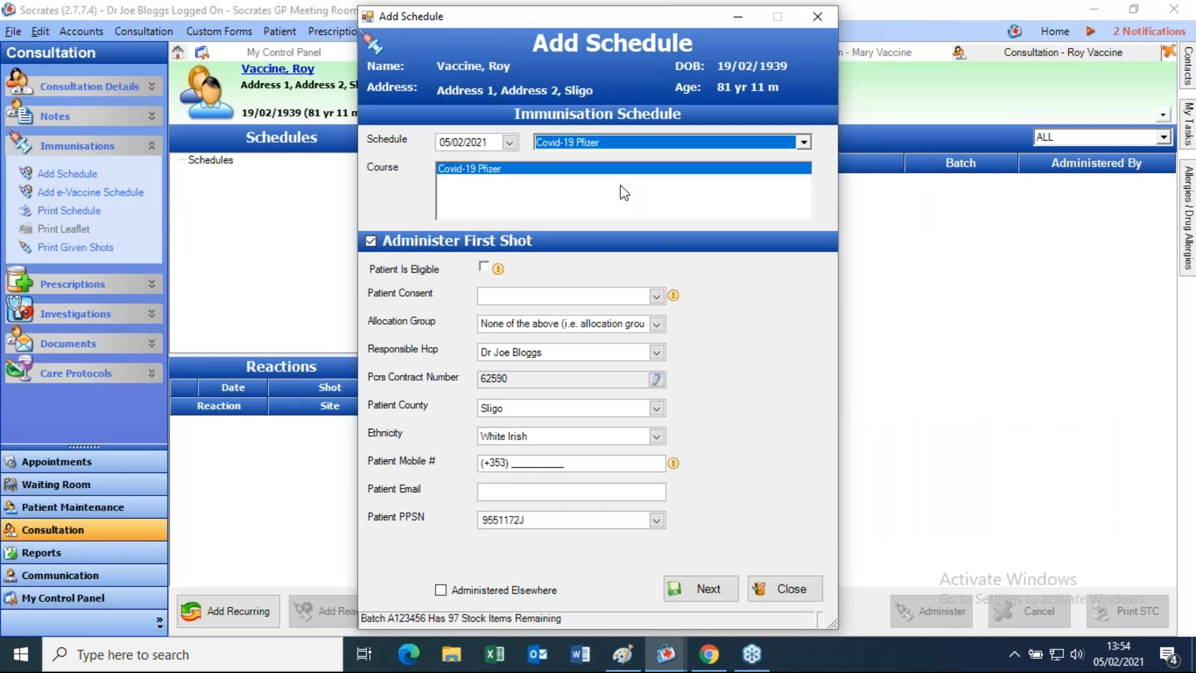
pyautogui.click(485, 266)
pyautogui.click(656, 296)
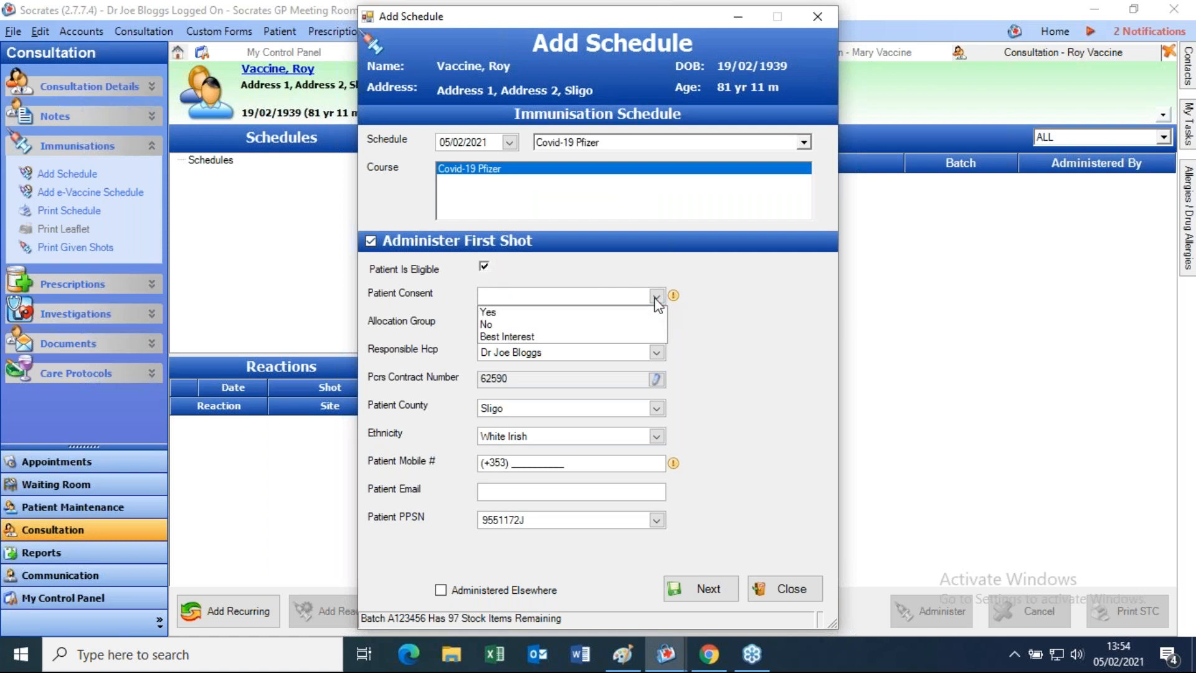
pyautogui.click(506, 314)
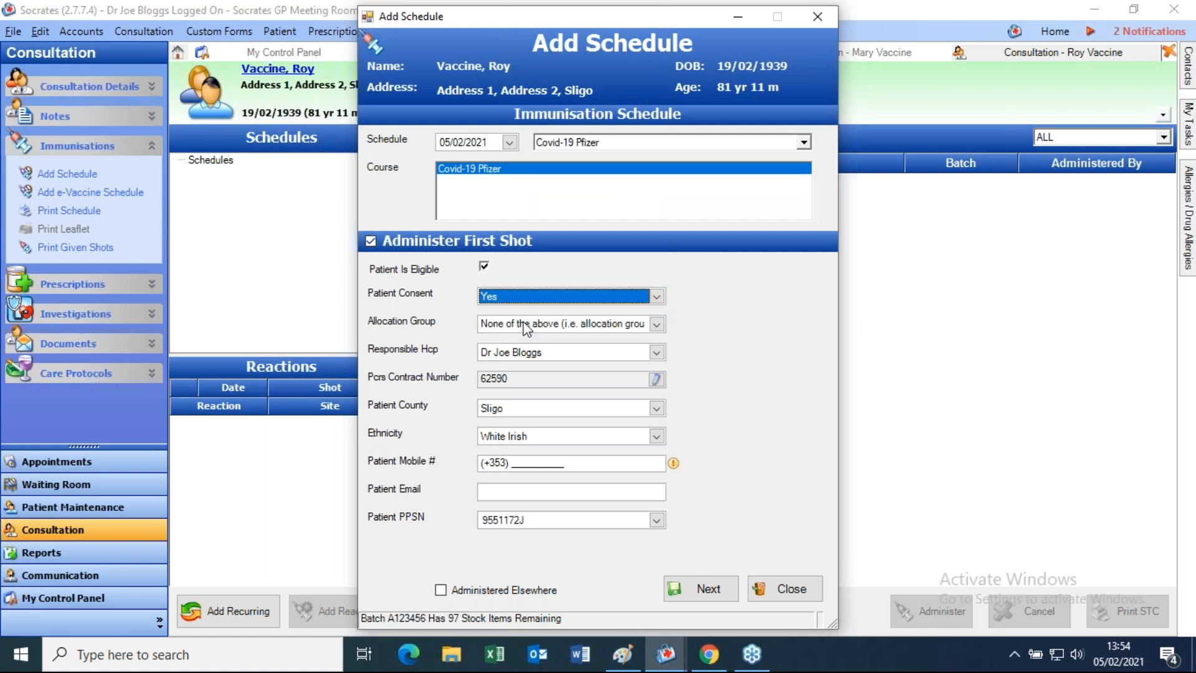
pyautogui.click(656, 352)
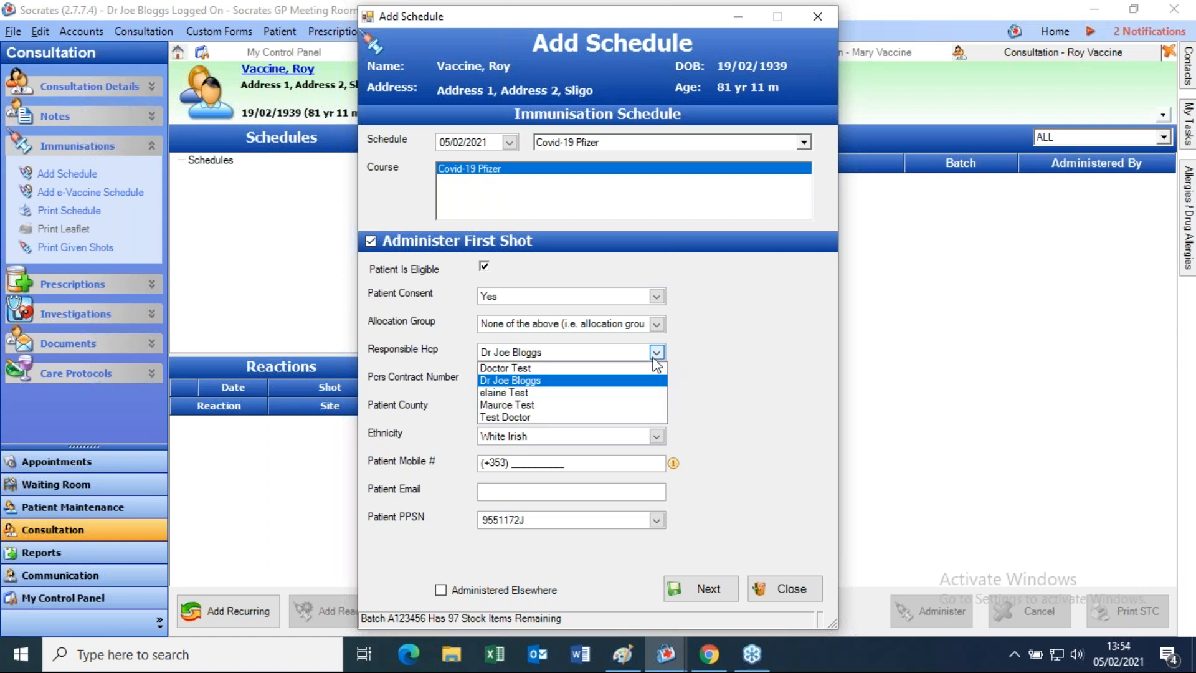
pyautogui.click(716, 373)
pyautogui.press('Tab')
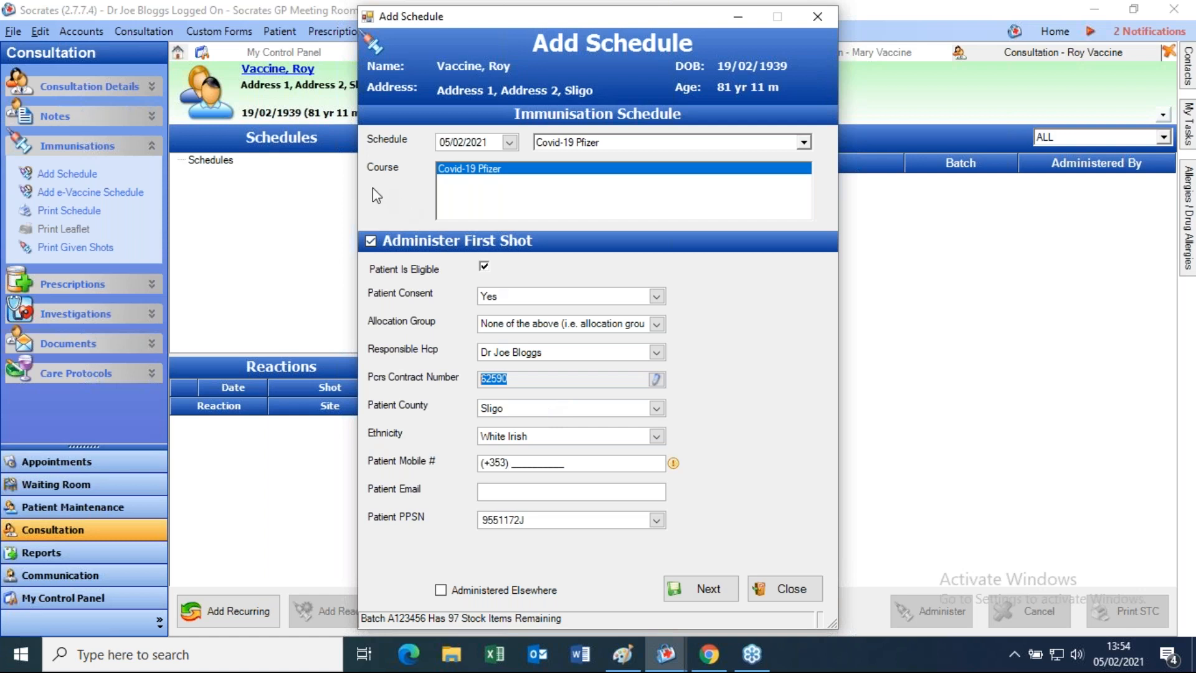
# - Enter the patient's mobile number on the schedule, correcting a mistyped start
pyautogui.click(521, 464)
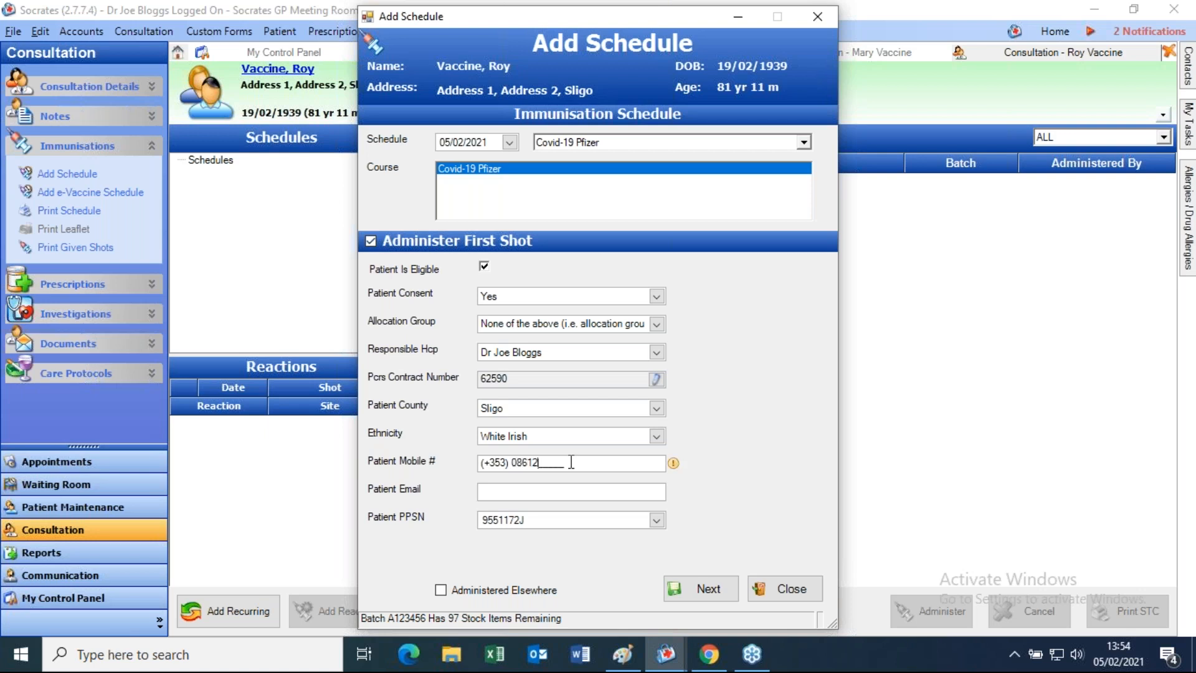
# - Mark the first Pfizer shot as administered elsewhere on 01/01/2021 and save the schedule
pyautogui.click(448, 594)
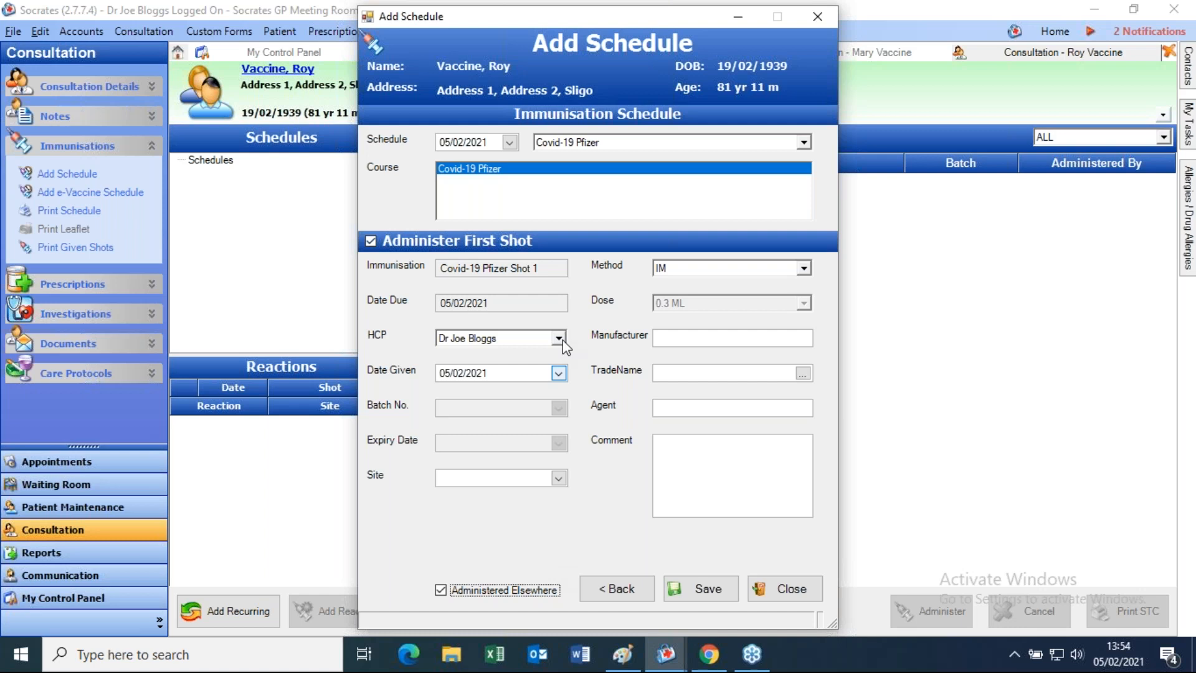
pyautogui.click(445, 373)
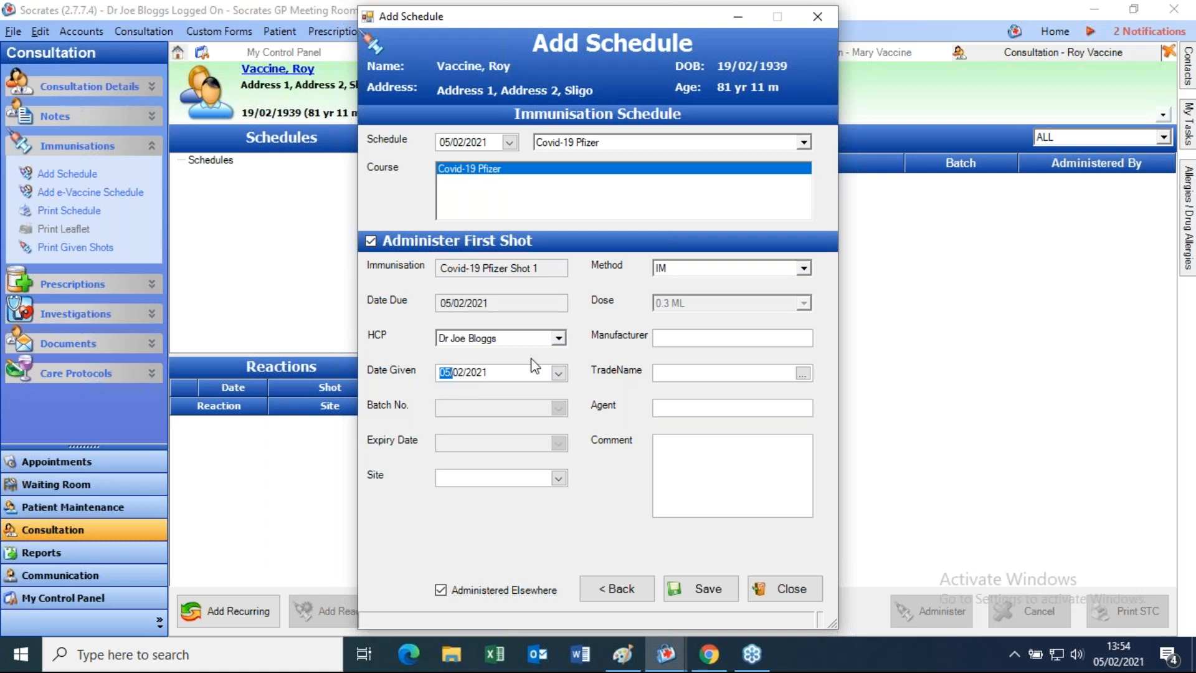
pyautogui.write('01/01')
pyautogui.click(714, 592)
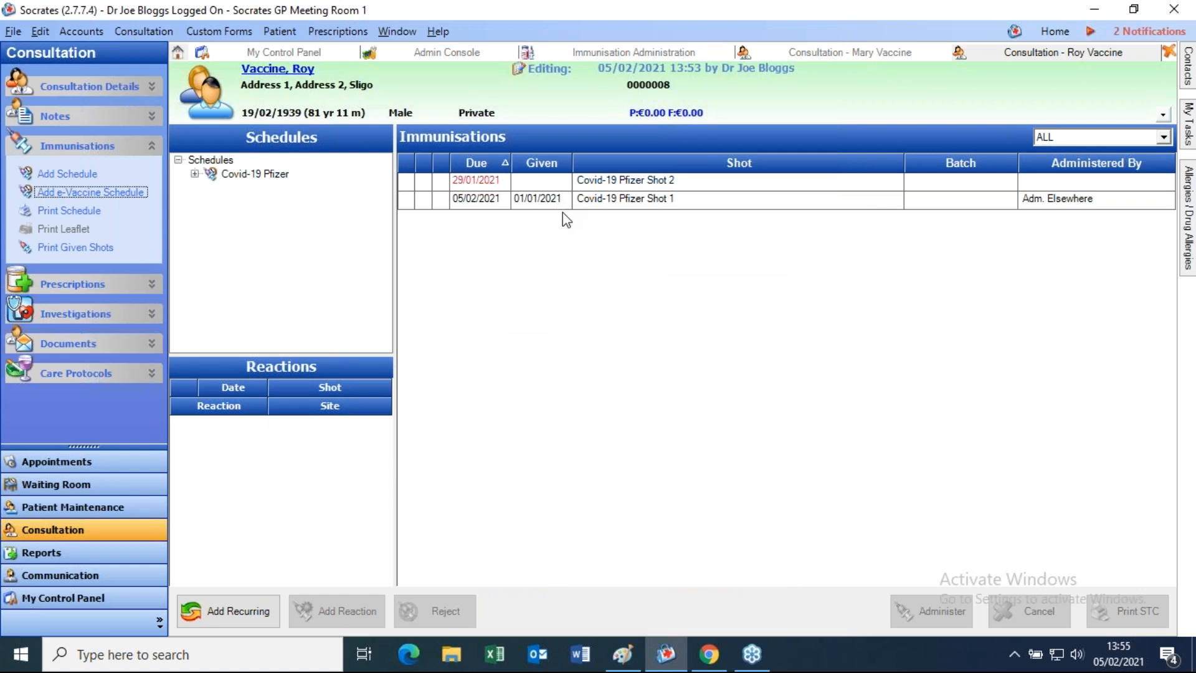
# - Sort immunisations by due date descending, then open Administer for the overdue Shot 2 and close it unchanged
pyautogui.click(477, 163)
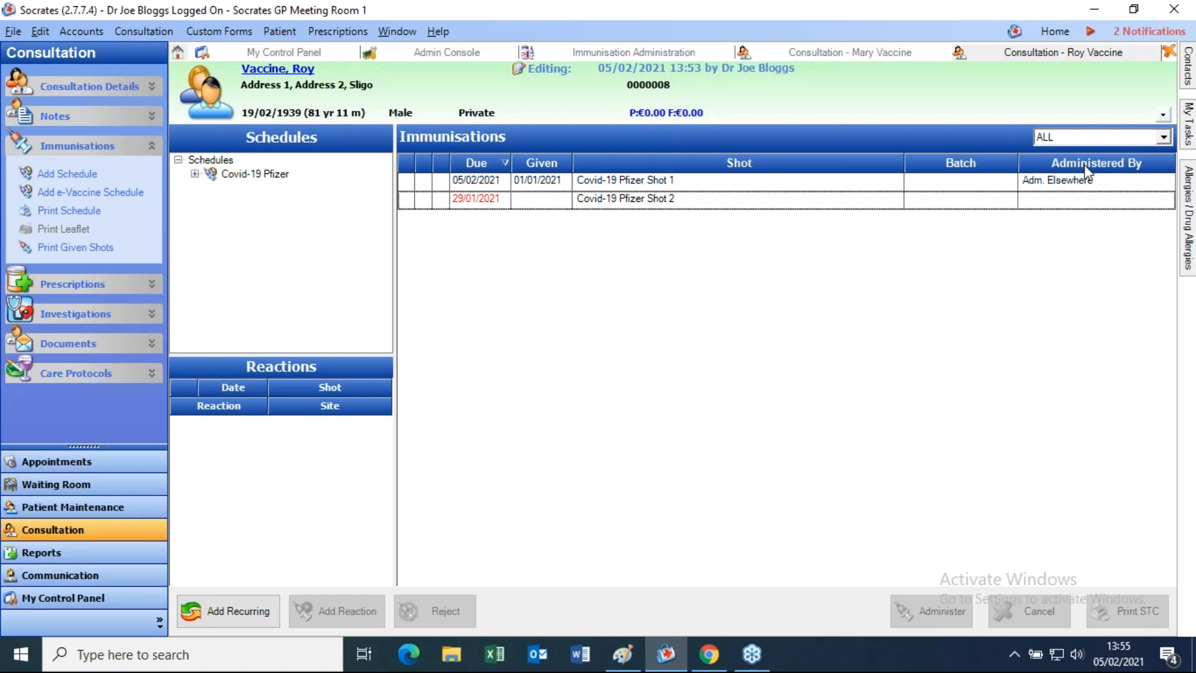
pyautogui.click(547, 201)
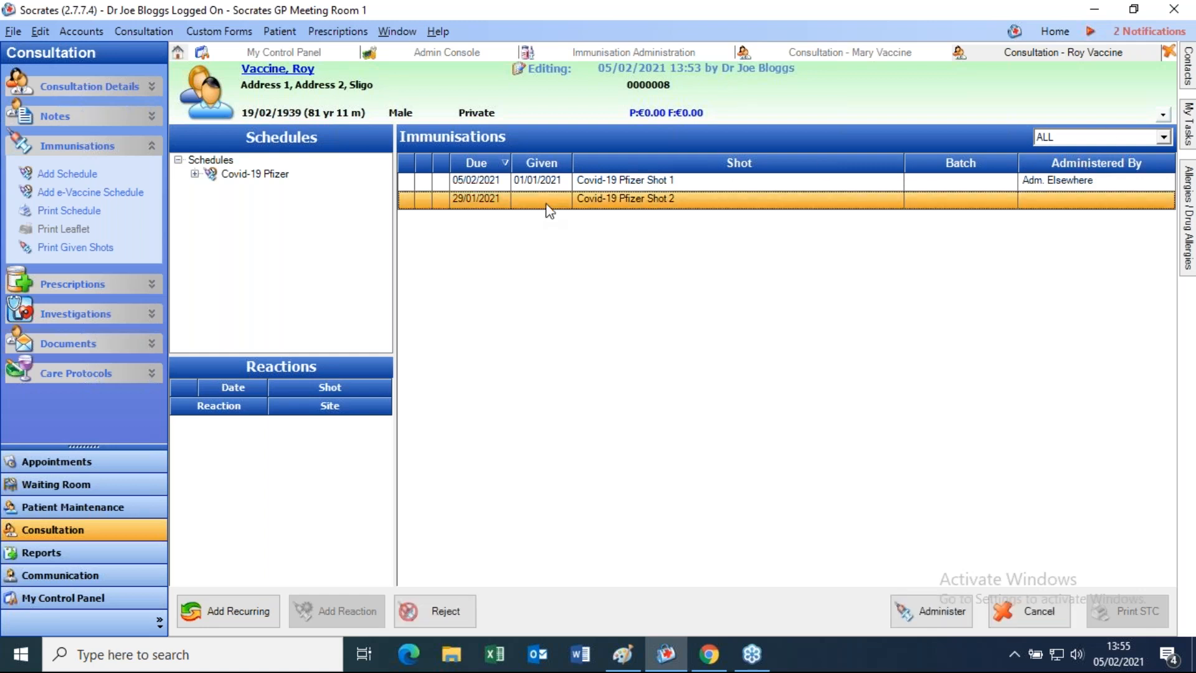
pyautogui.click(946, 606)
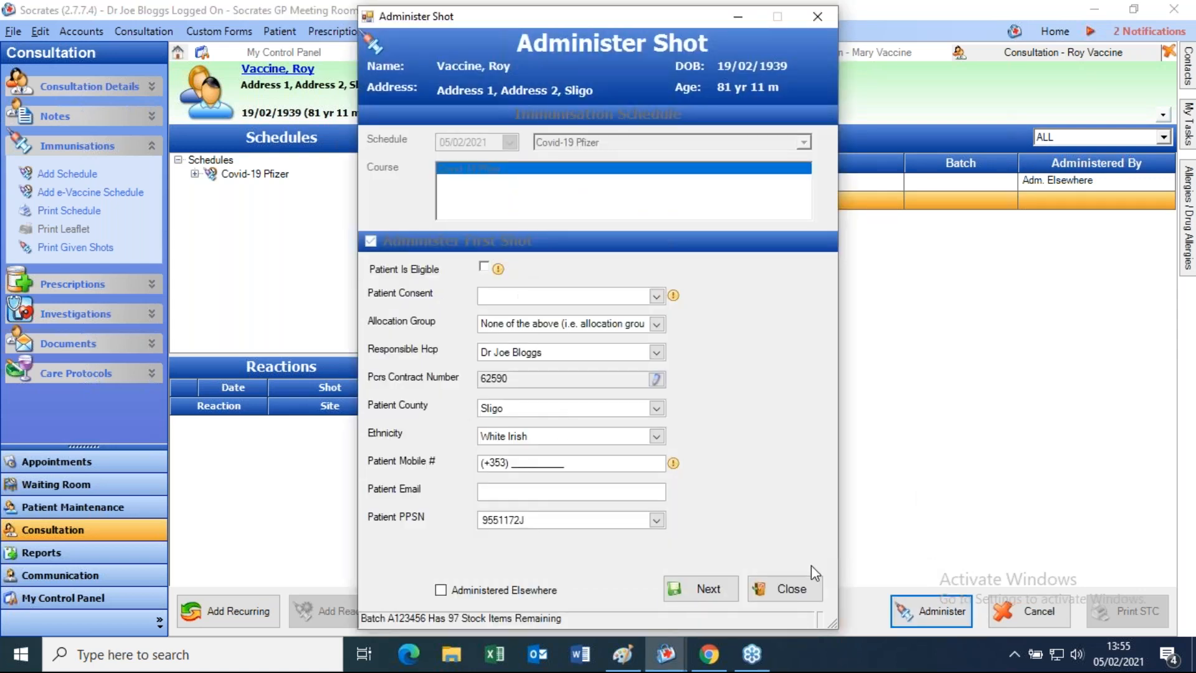
pyautogui.click(800, 595)
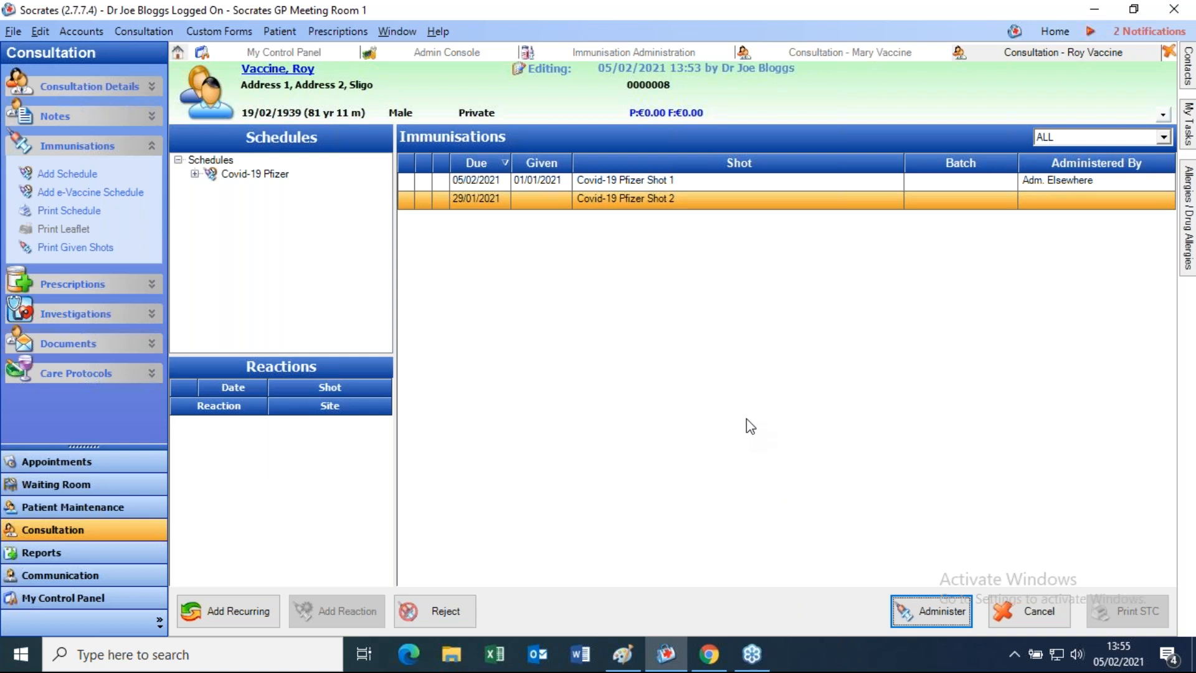
# - Open Claim Tracking from My Control Panel, showing immunisation claims for 01/01/2021–28/02/2021
pyautogui.click(65, 604)
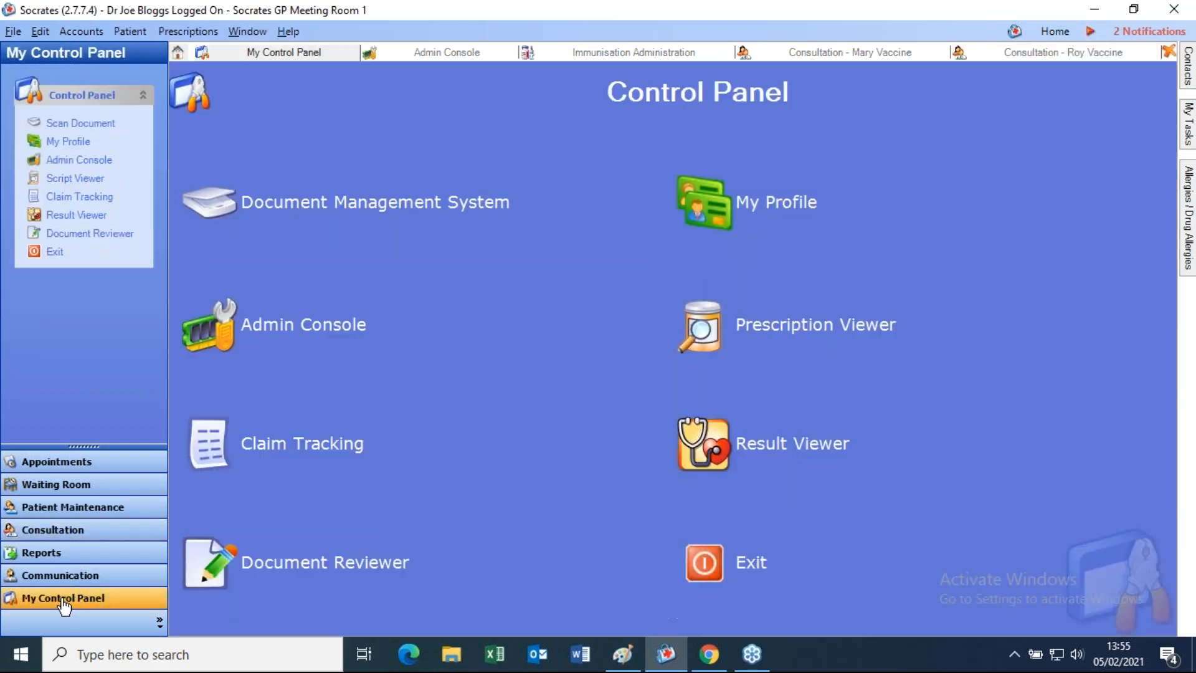
pyautogui.click(222, 472)
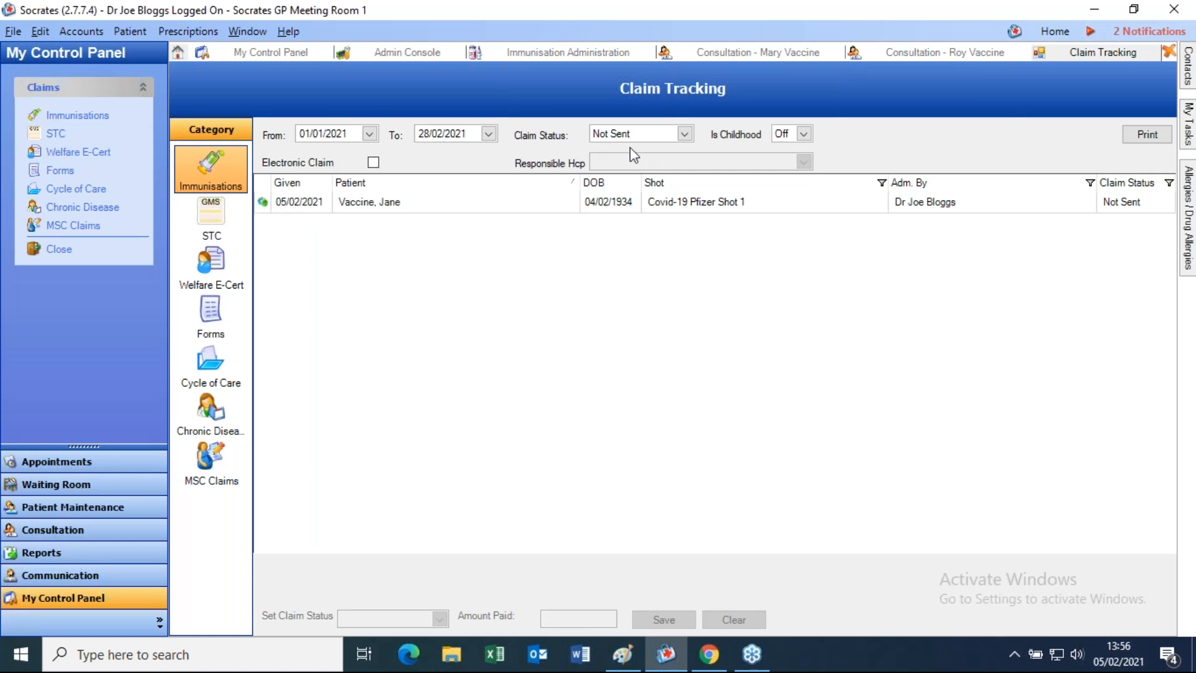
# - Filter the claims by Sent, Received and Rejected status in turn, then return to Not Sent
pyautogui.click(509, 207)
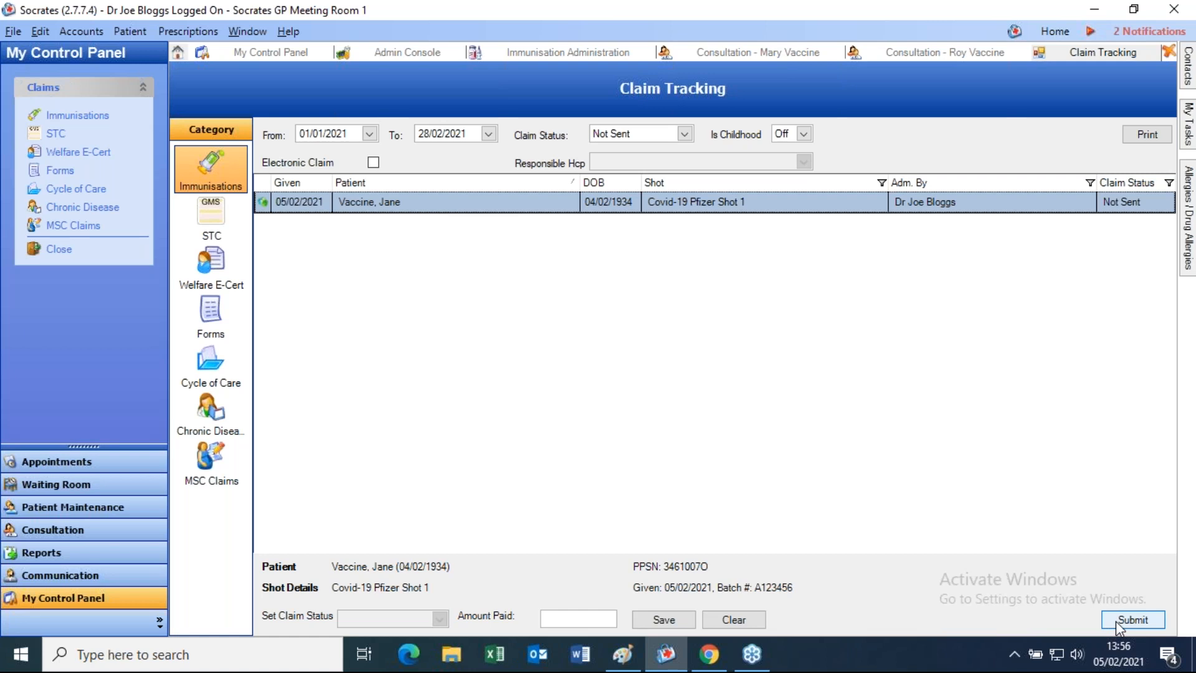
pyautogui.click(645, 135)
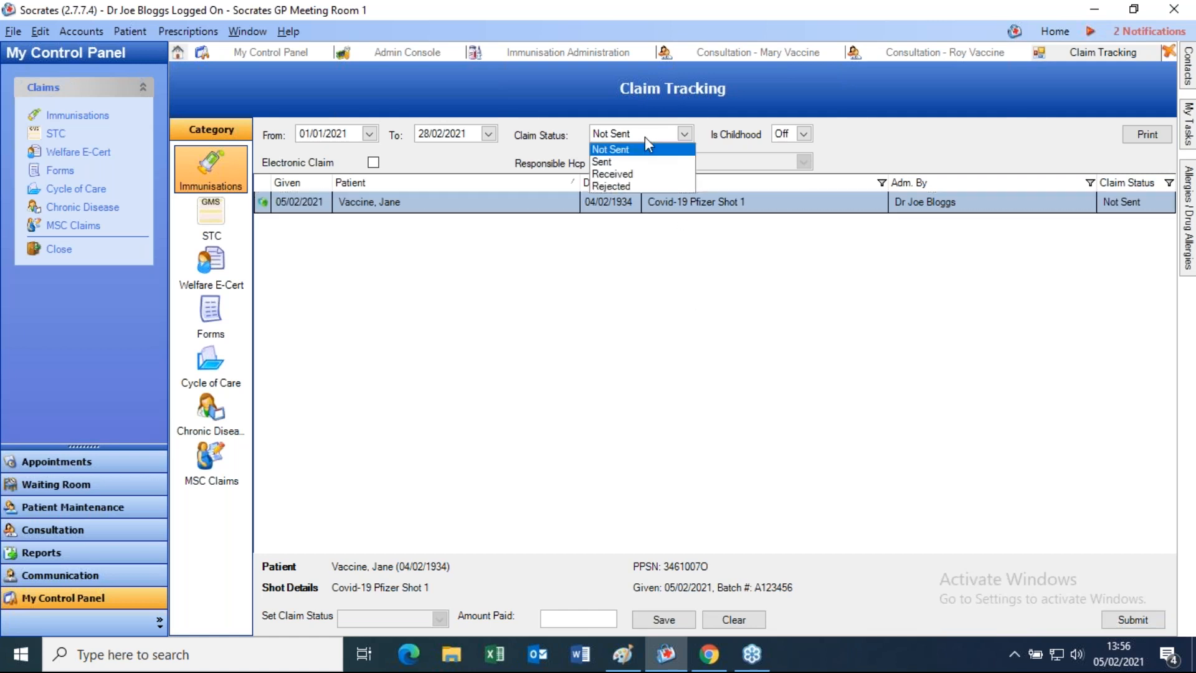
pyautogui.click(626, 162)
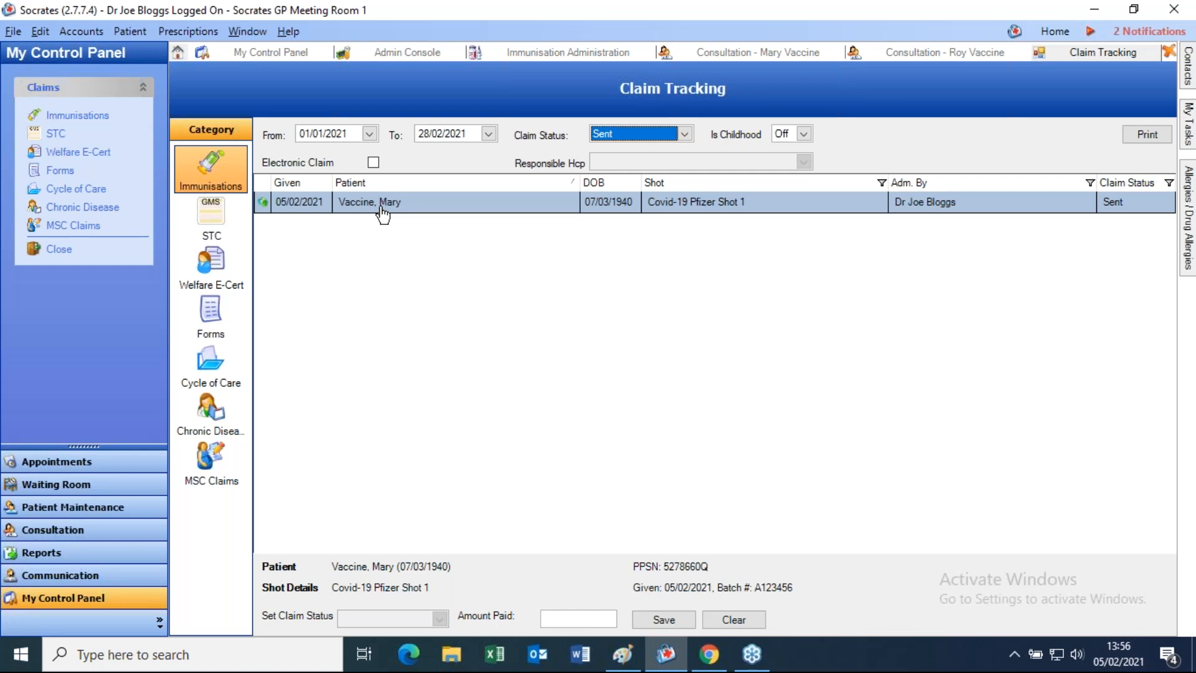
pyautogui.click(663, 136)
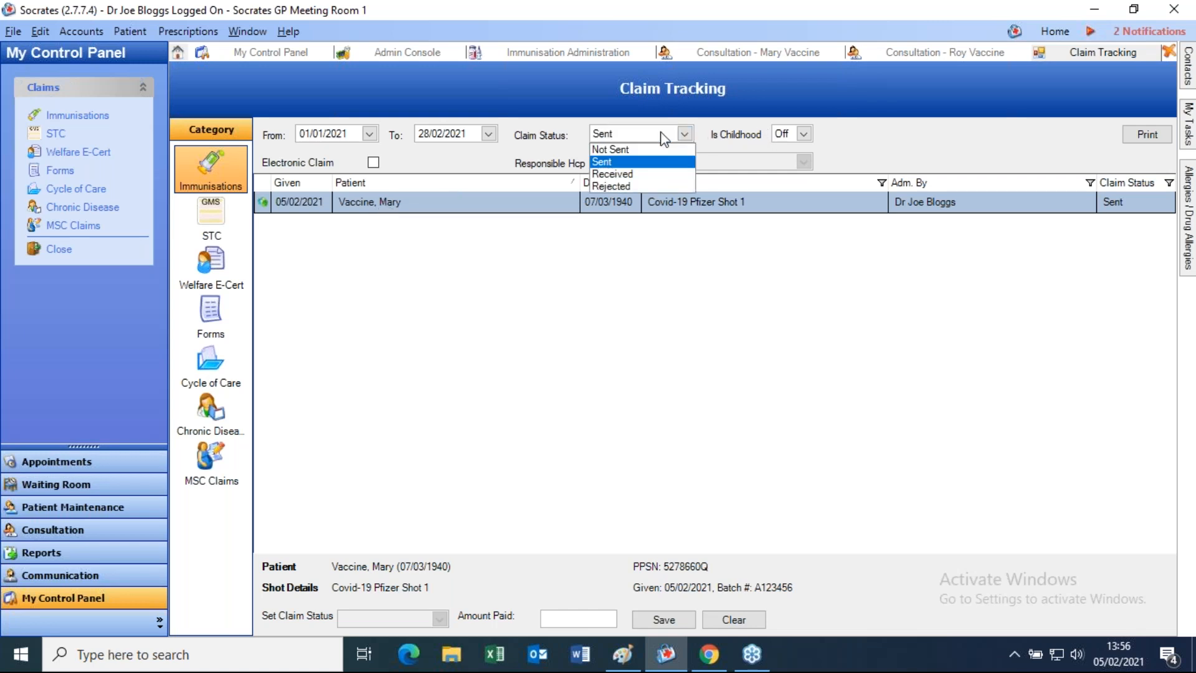
pyautogui.click(641, 174)
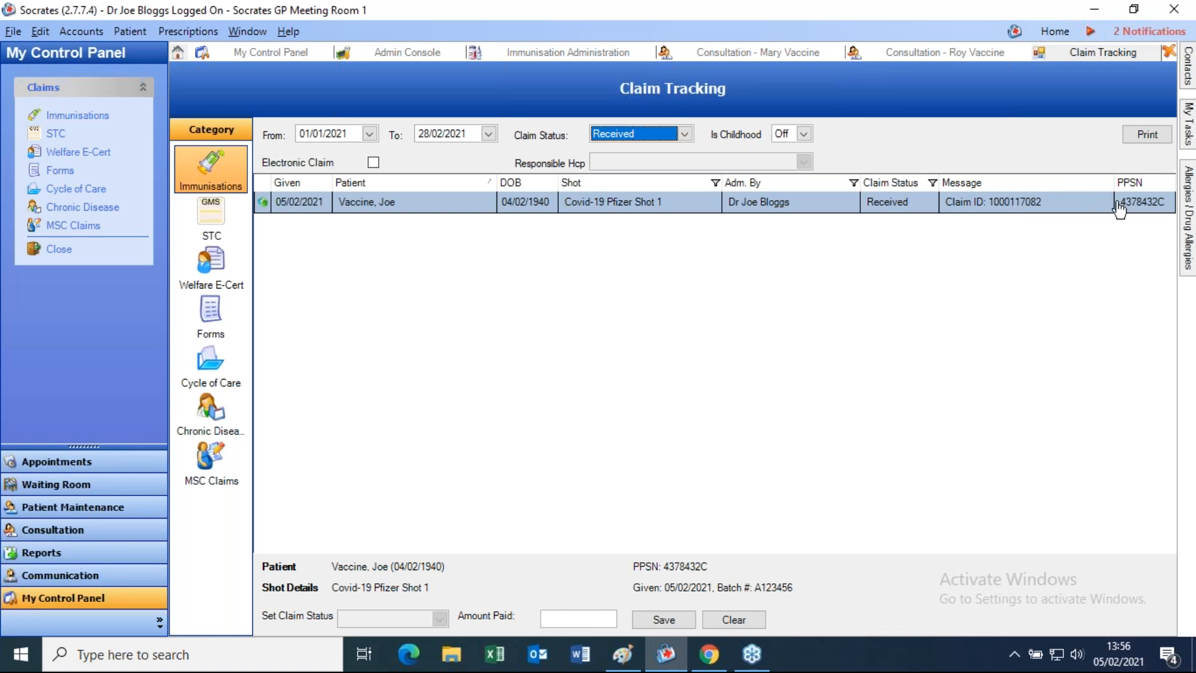
pyautogui.click(610, 141)
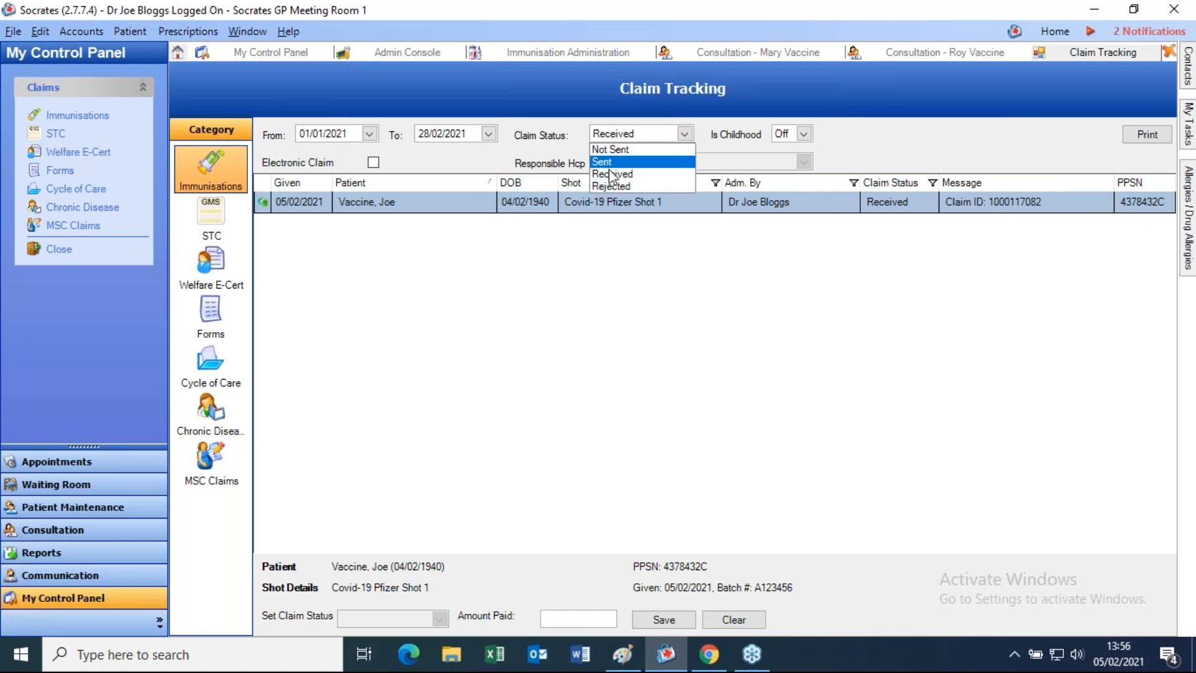
pyautogui.click(610, 186)
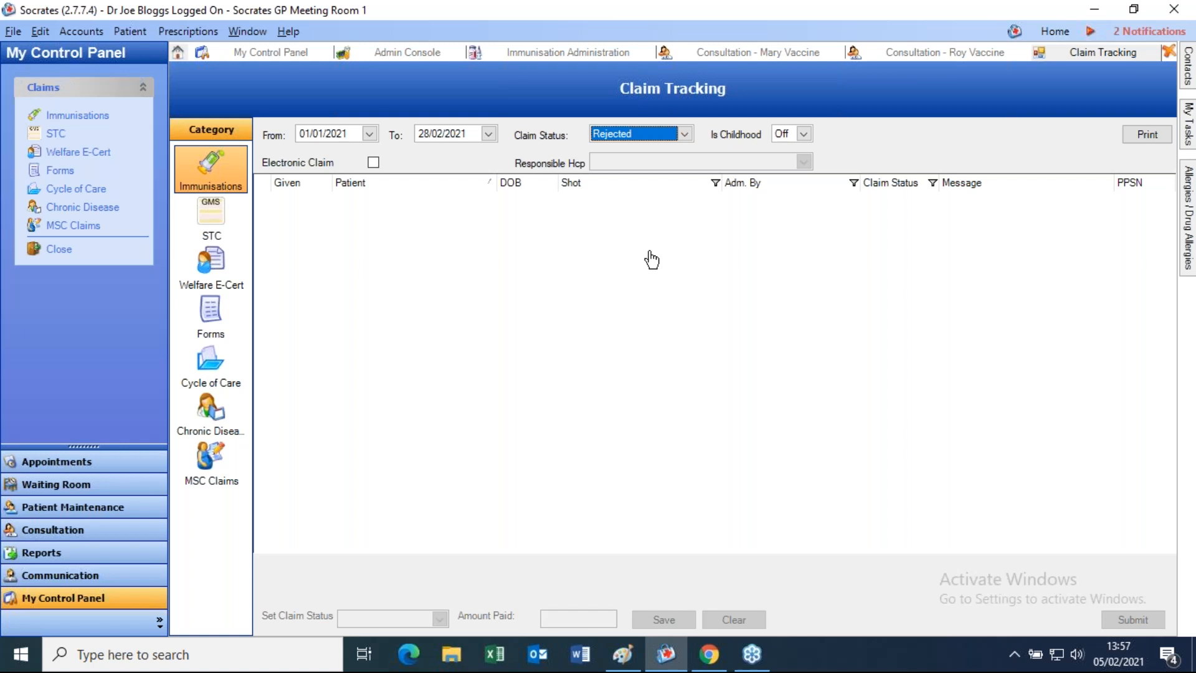
pyautogui.click(622, 134)
pyautogui.click(622, 147)
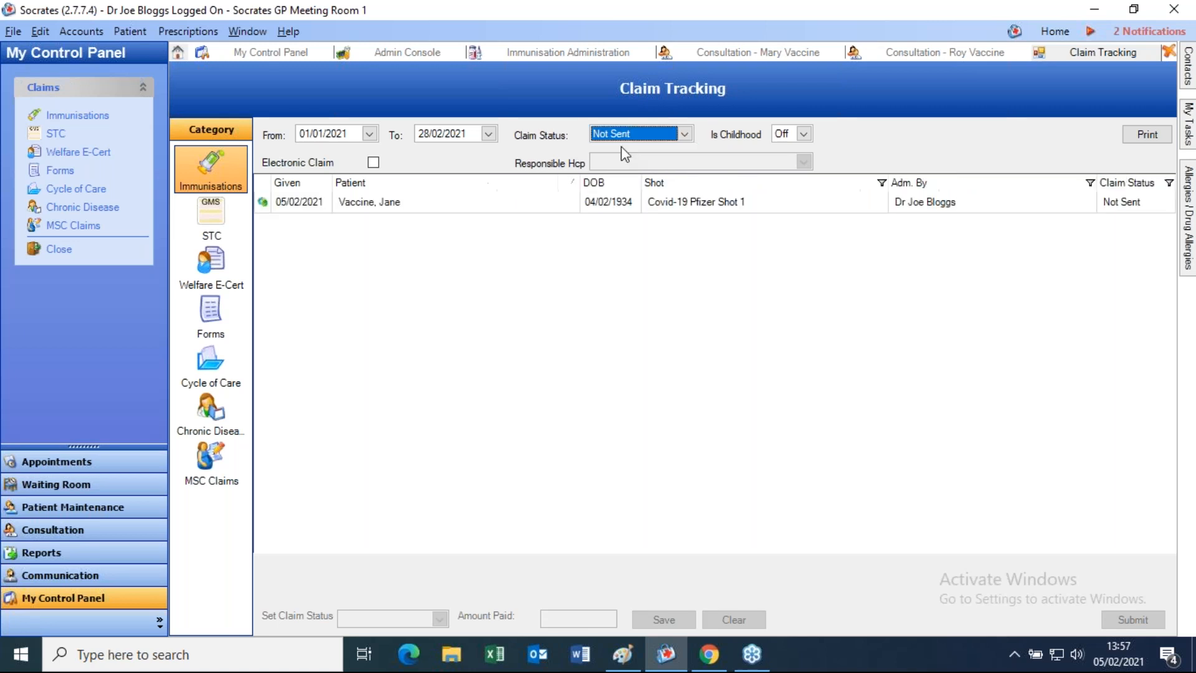
# - Check the shot details of the unsent Covid-19 Pfizer Shot 1 claim, then submit it
pyautogui.click(377, 206)
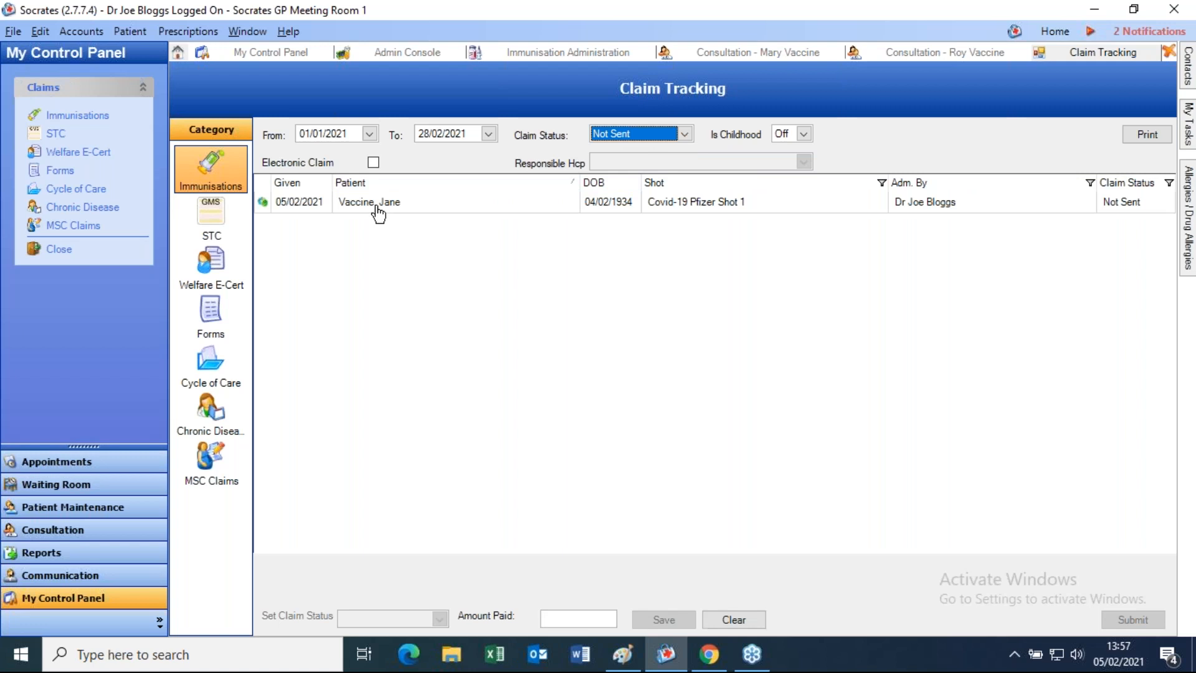
pyautogui.click(377, 204)
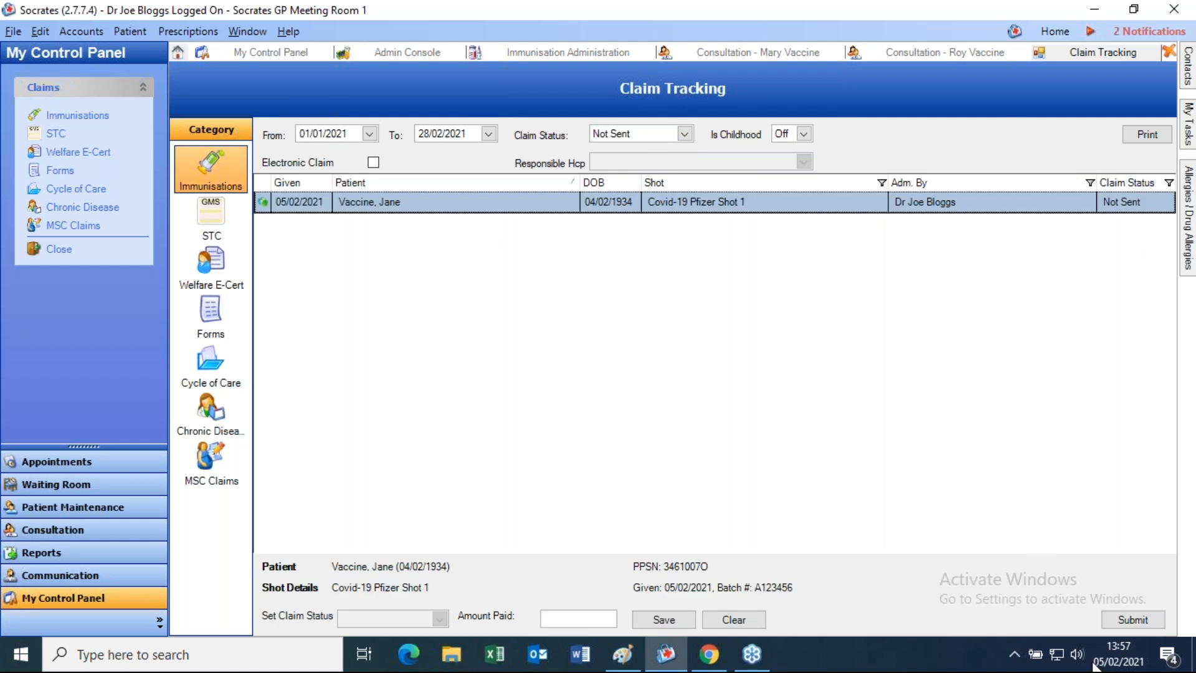
pyautogui.doubleClick(769, 205)
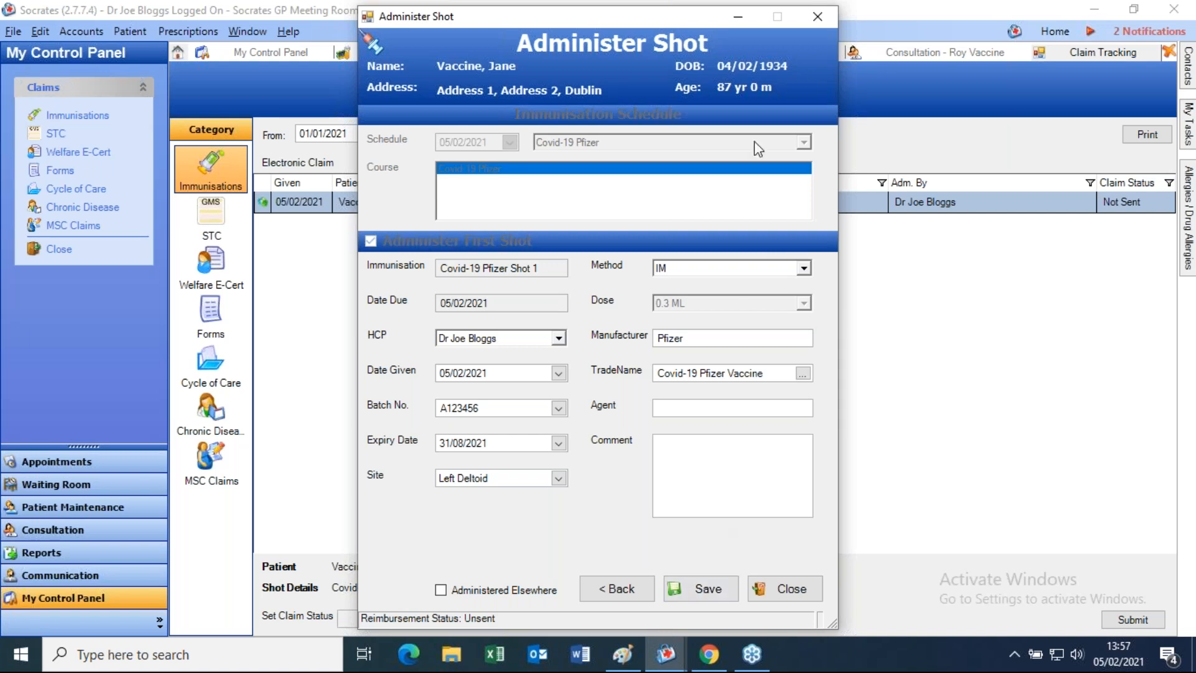
pyautogui.click(816, 17)
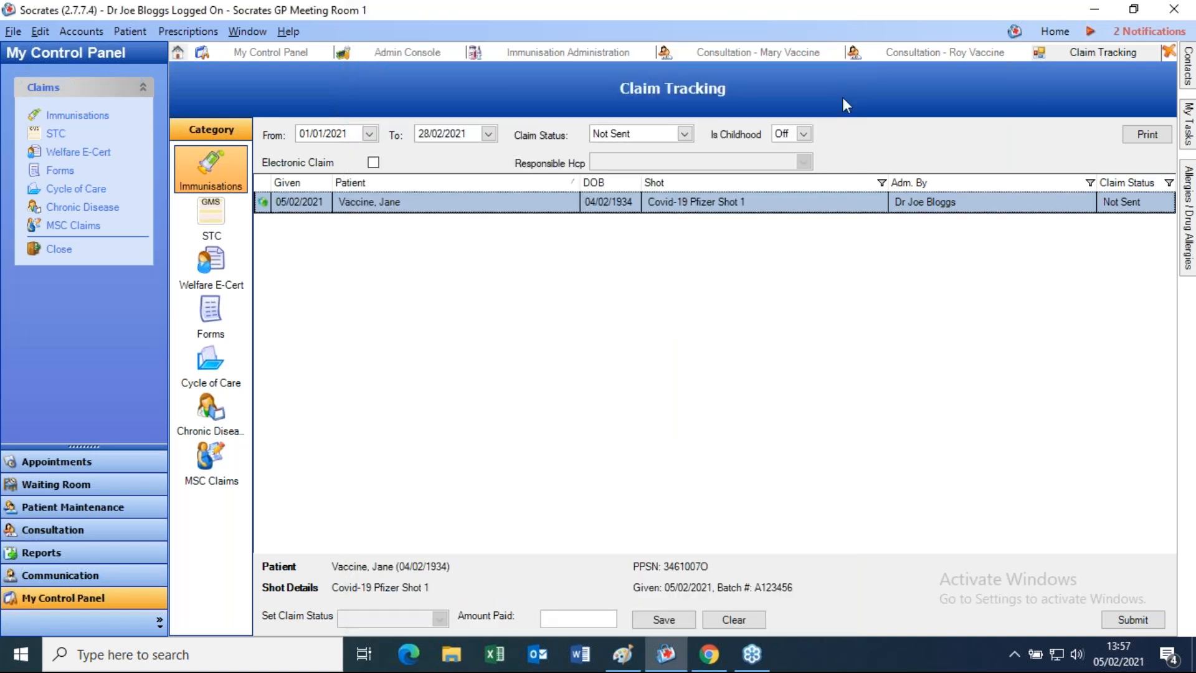
pyautogui.click(1118, 619)
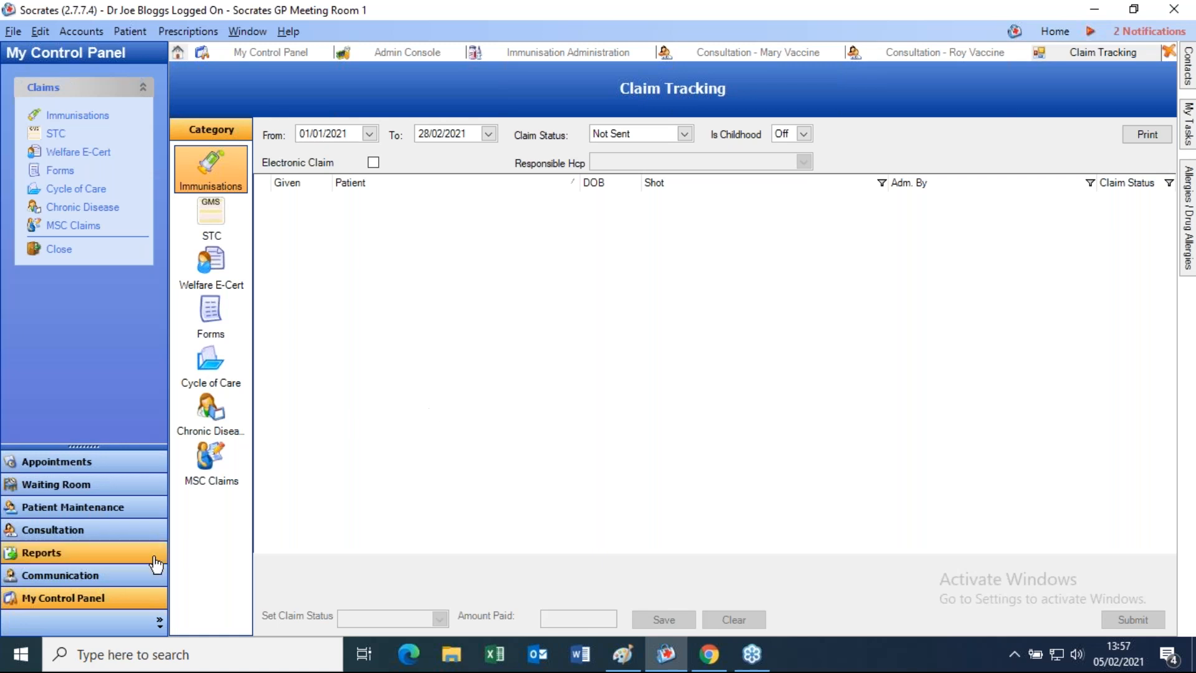
# - Download the waiting electronic lab results in Lab Messaging
pyautogui.click(81, 586)
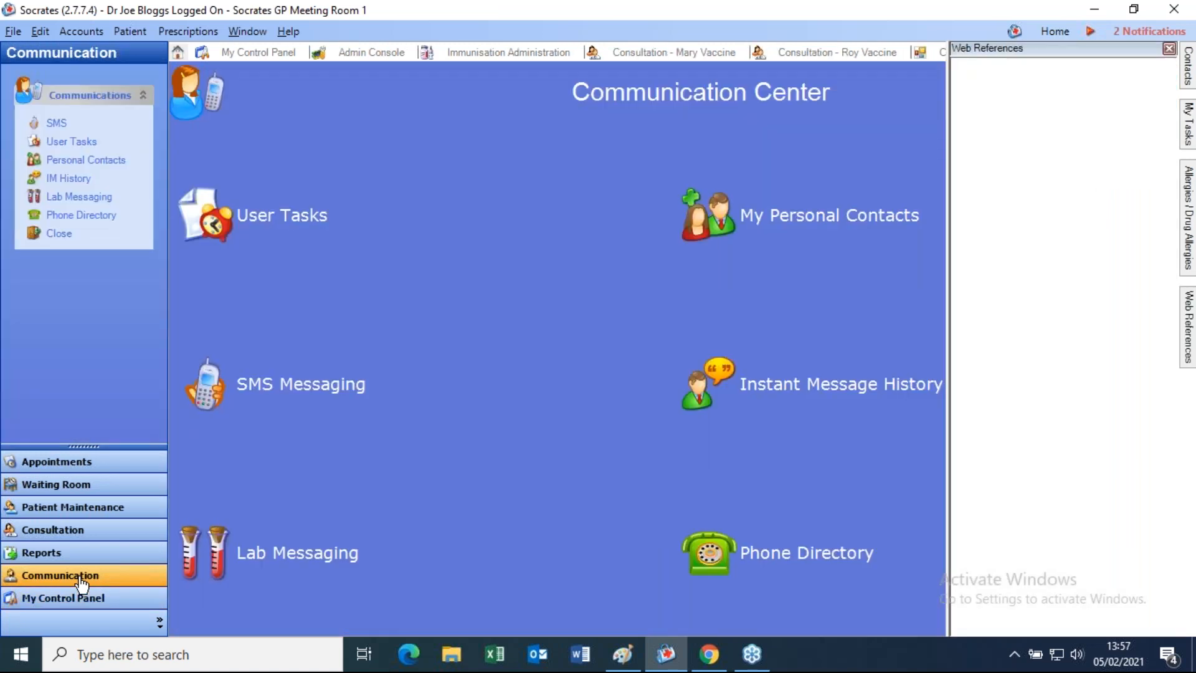
pyautogui.click(230, 569)
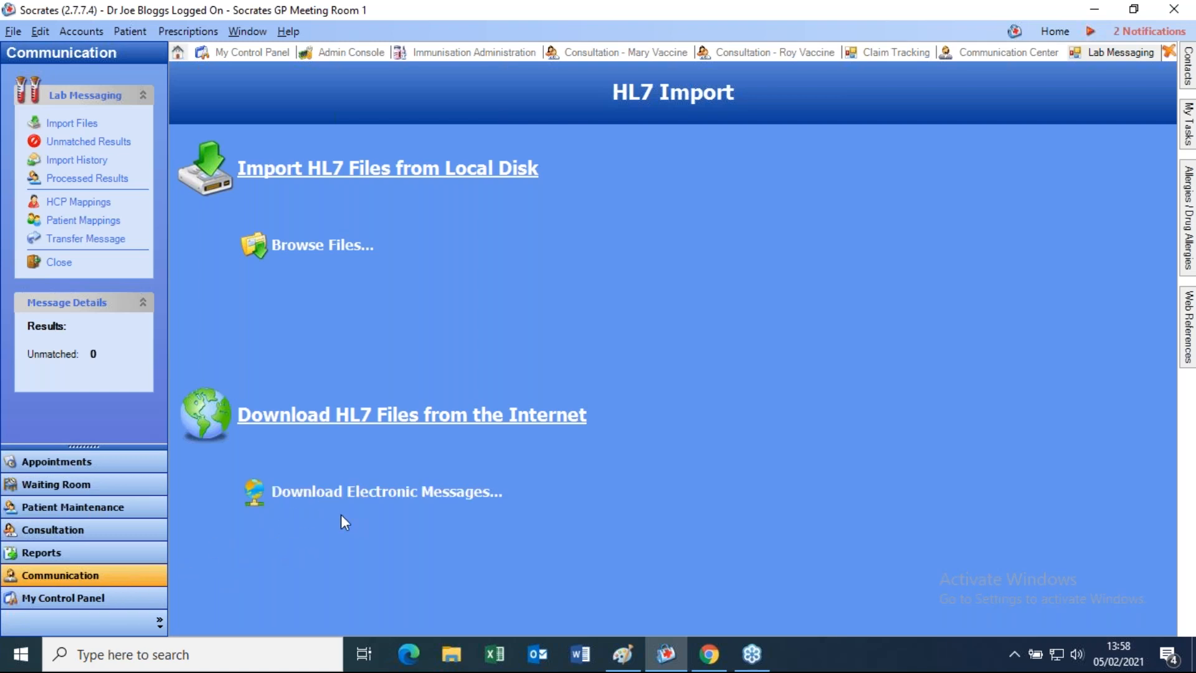
pyautogui.click(350, 499)
# - Close all windows, confirming both open consultations are finished, and return to My Control Panel
pyautogui.click(249, 33)
pyautogui.click(286, 50)
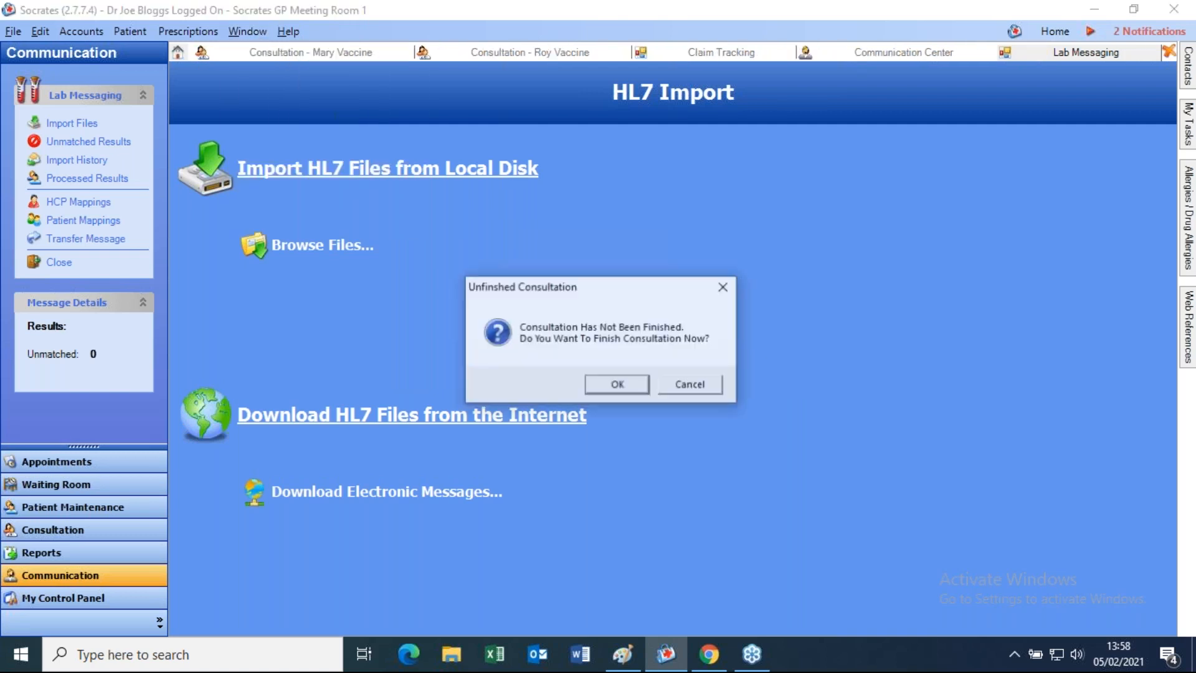
pyautogui.click(616, 384)
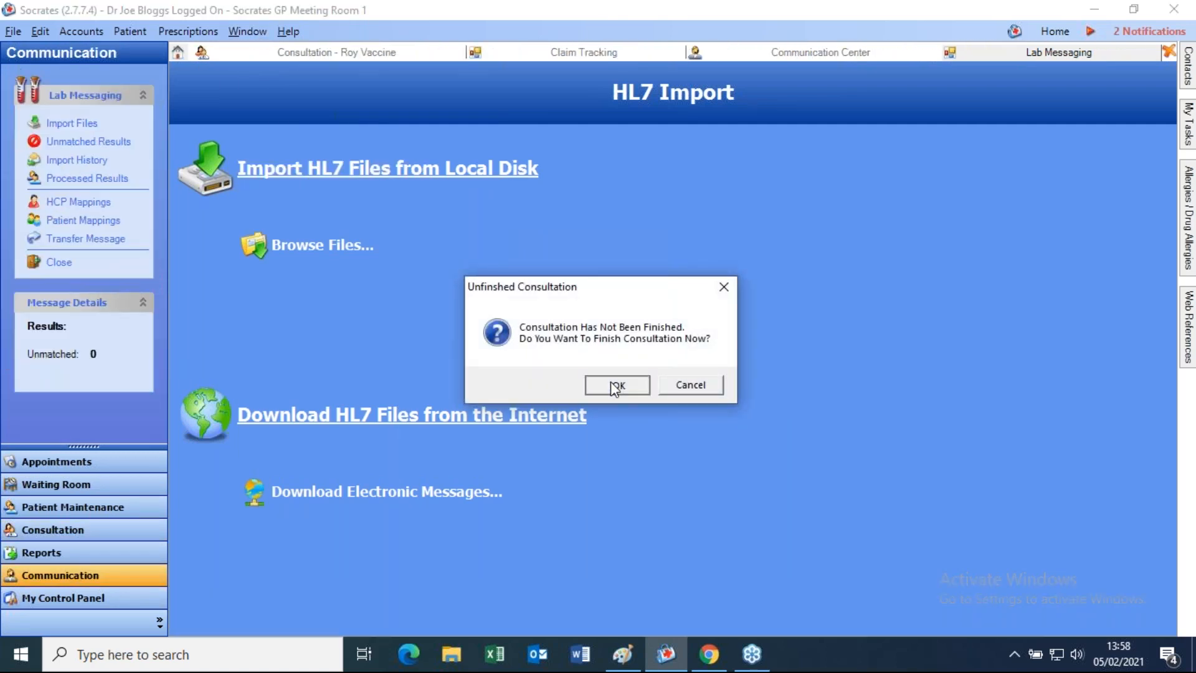
pyautogui.click(616, 384)
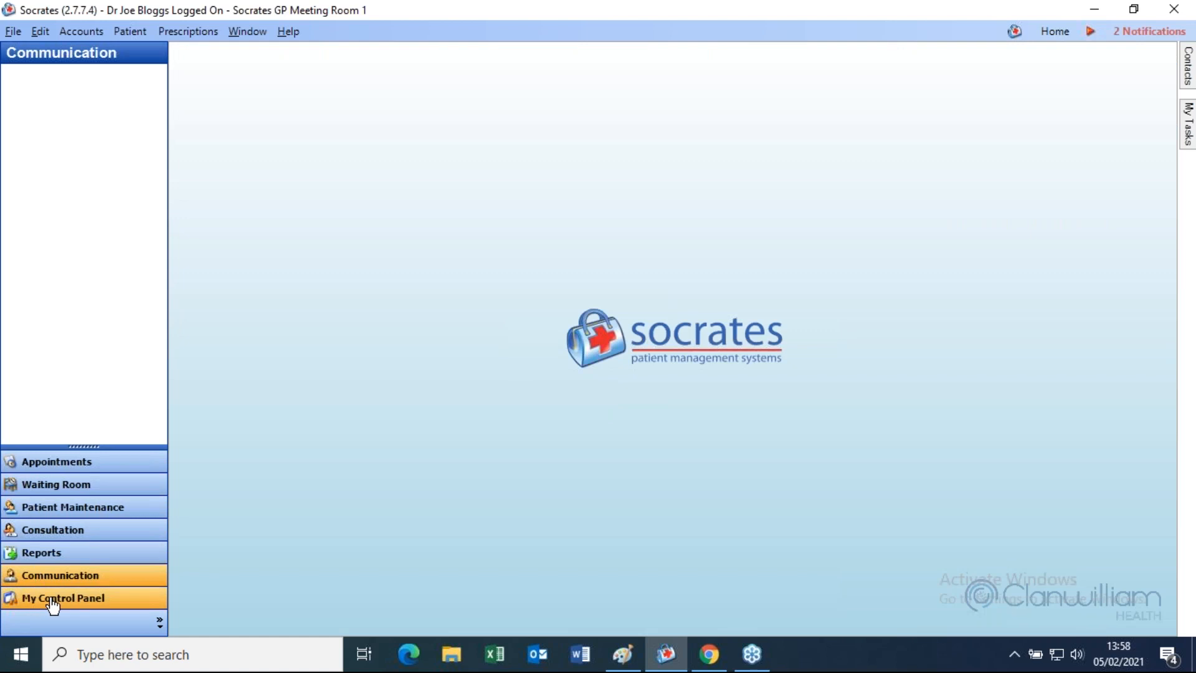
pyautogui.click(49, 600)
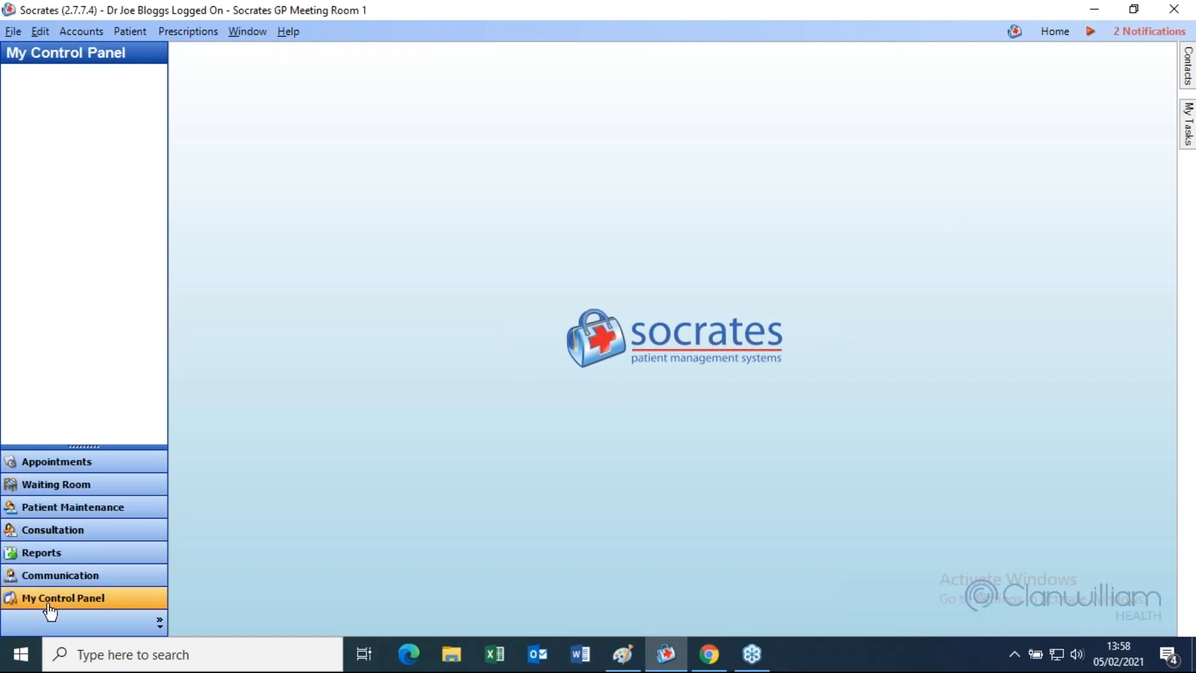
# - Reopen Claim Tracking and view the Sent, Received and Rejected claims in turn
pyautogui.click(293, 445)
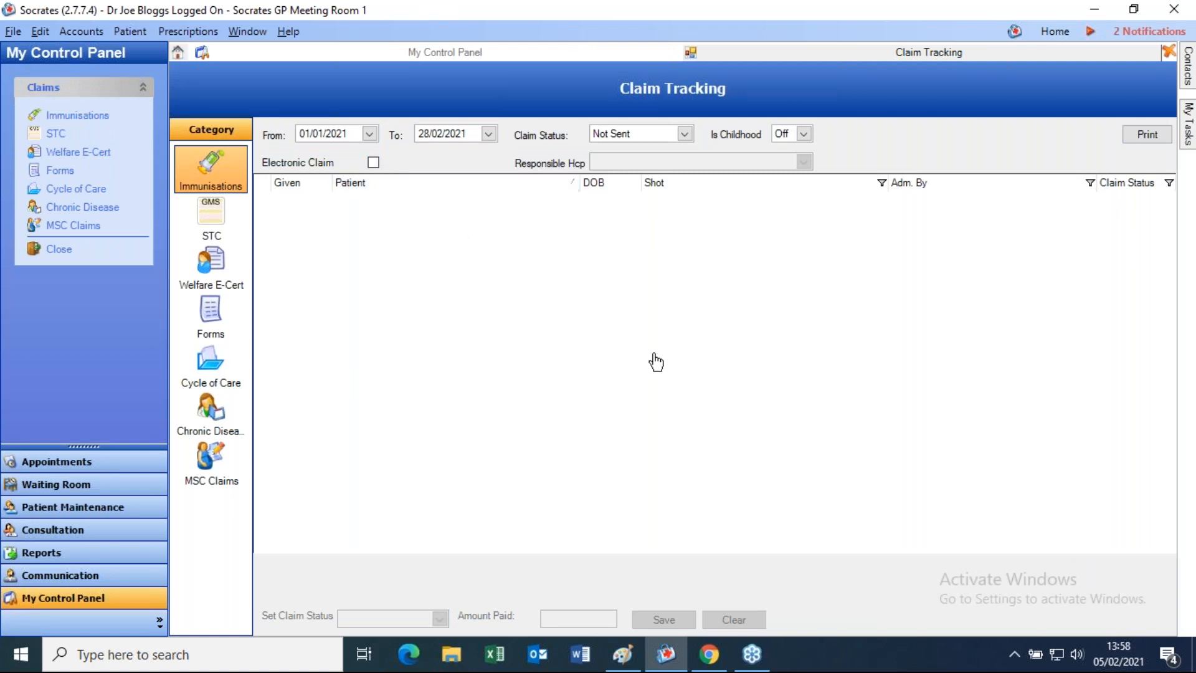
pyautogui.click(652, 143)
pyautogui.click(623, 160)
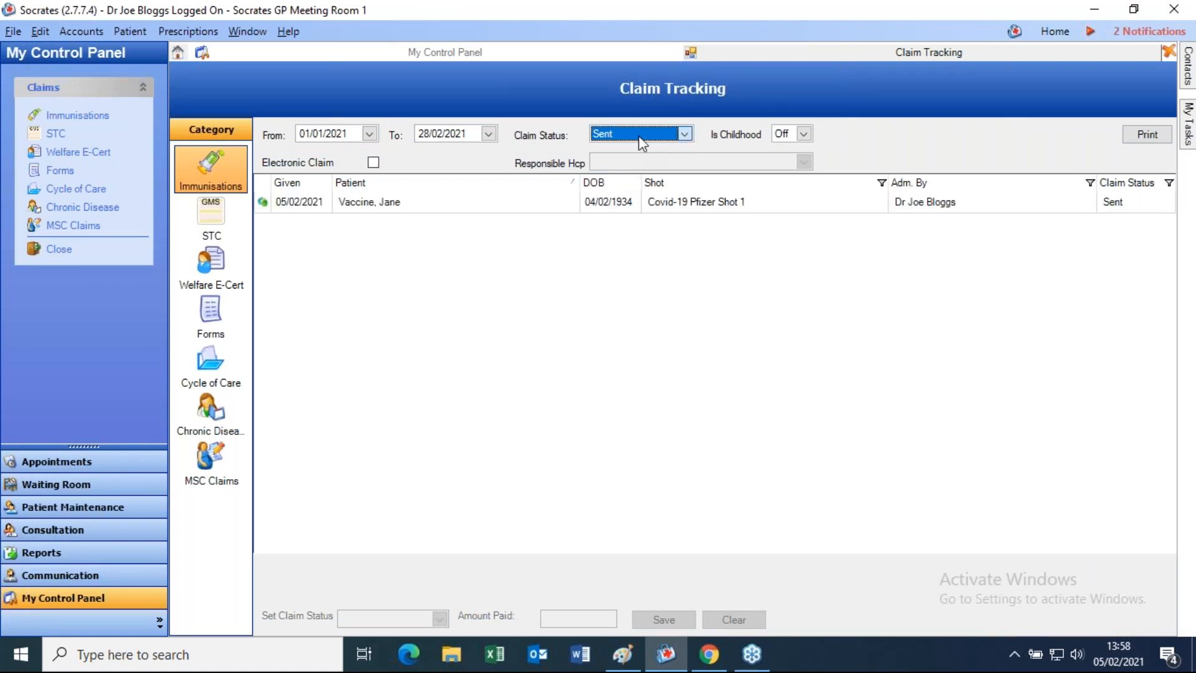
pyautogui.click(643, 143)
pyautogui.click(631, 174)
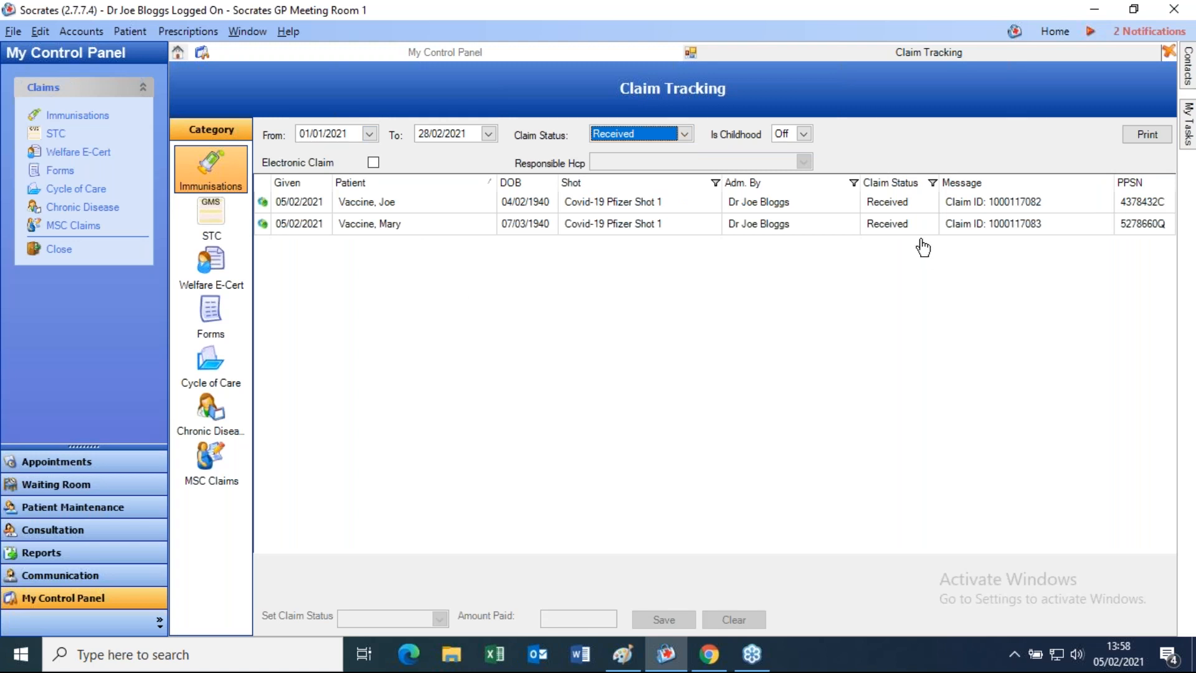
pyautogui.click(628, 143)
pyautogui.click(628, 193)
# - Leave the status filter on Rejected and open the Full Patient Listing report's criteria from Standard Reports
pyautogui.click(615, 134)
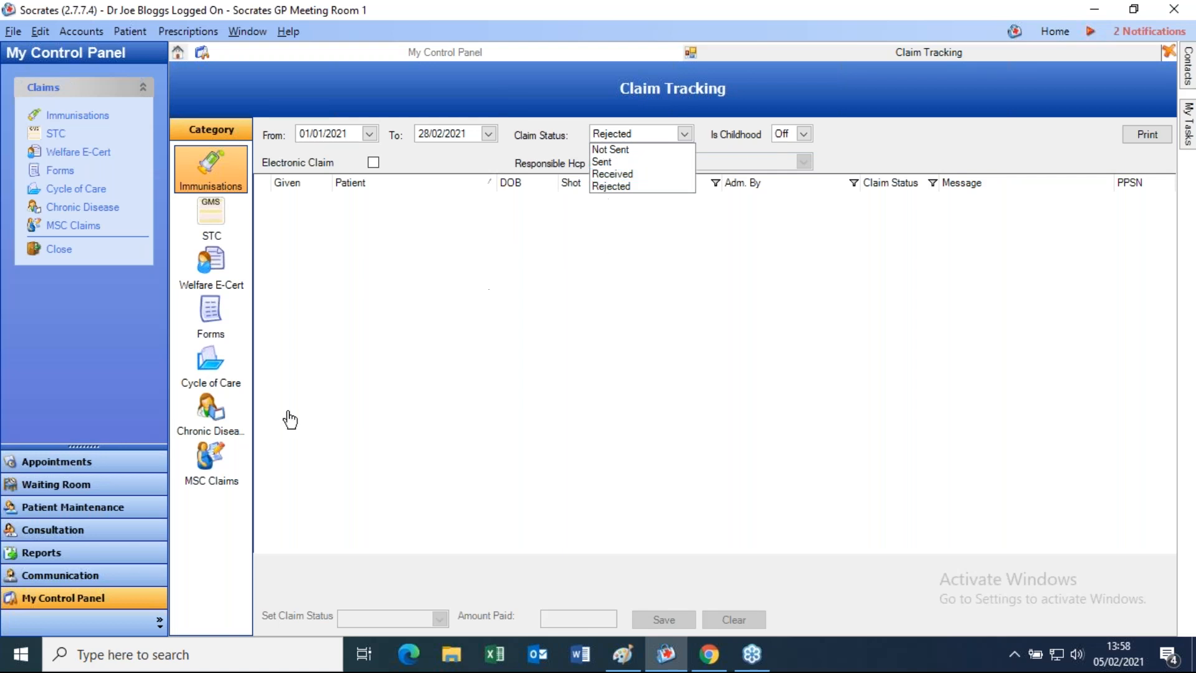
pyautogui.click(49, 558)
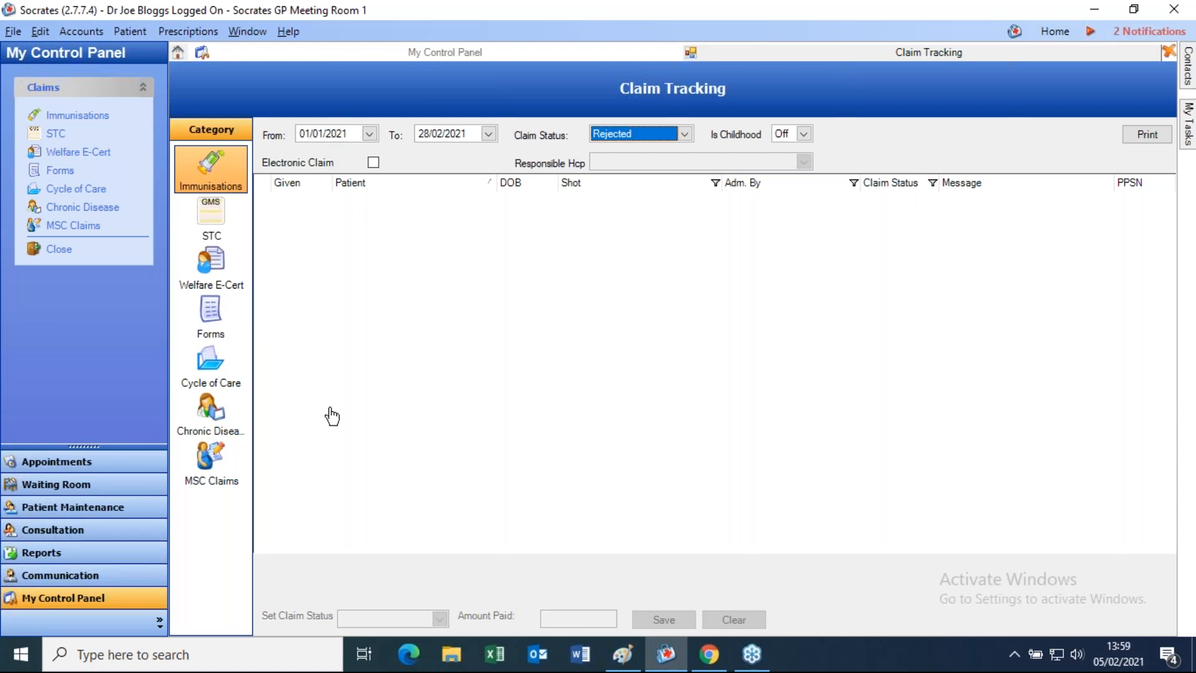
pyautogui.click(62, 555)
pyautogui.click(378, 233)
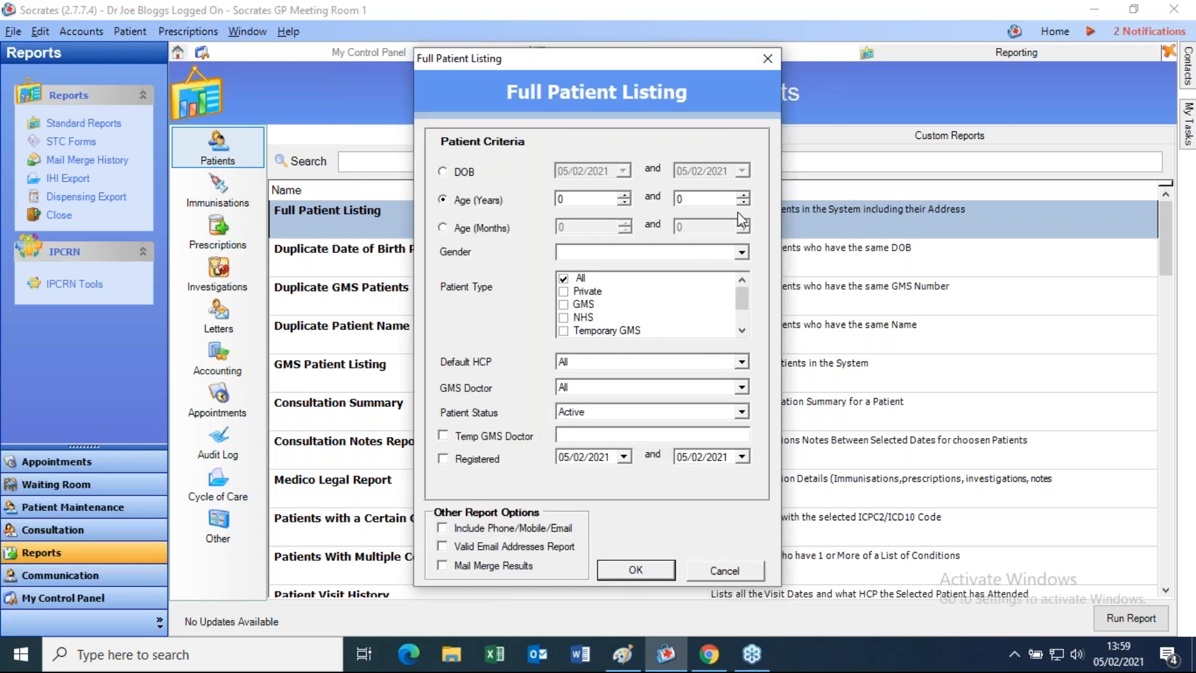
# - Cancel Full Patient Listing, open and close an appointment attendance report's options, then show the Patients reports
pyautogui.click(725, 570)
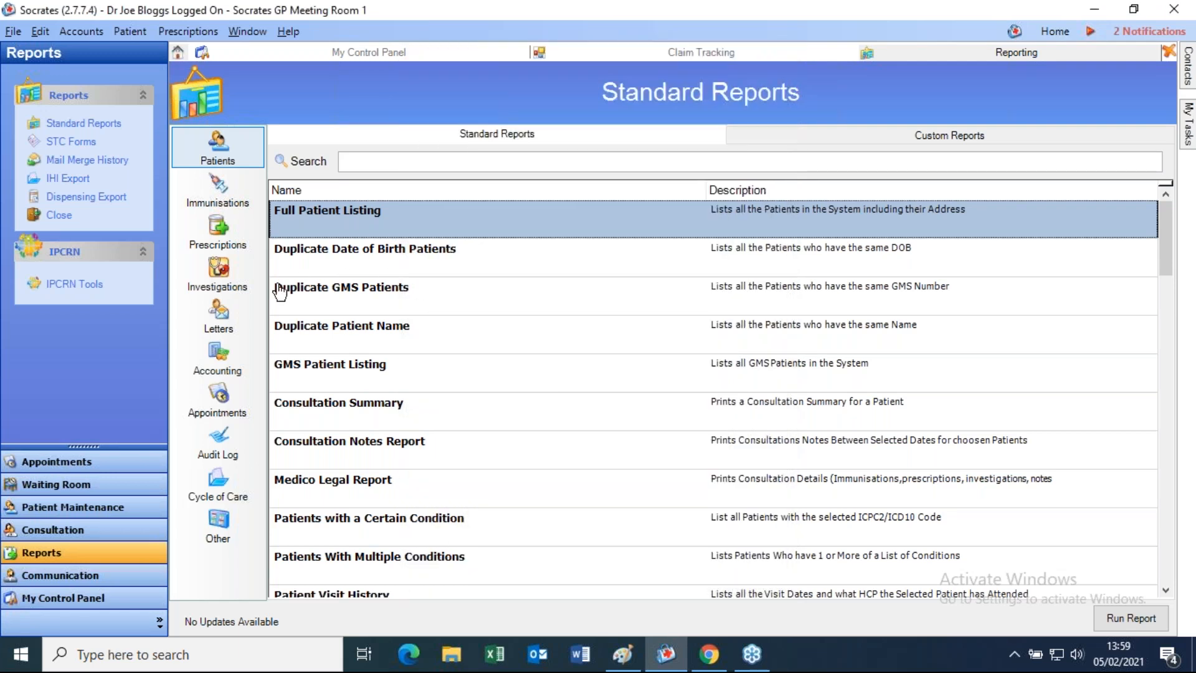
pyautogui.click(230, 399)
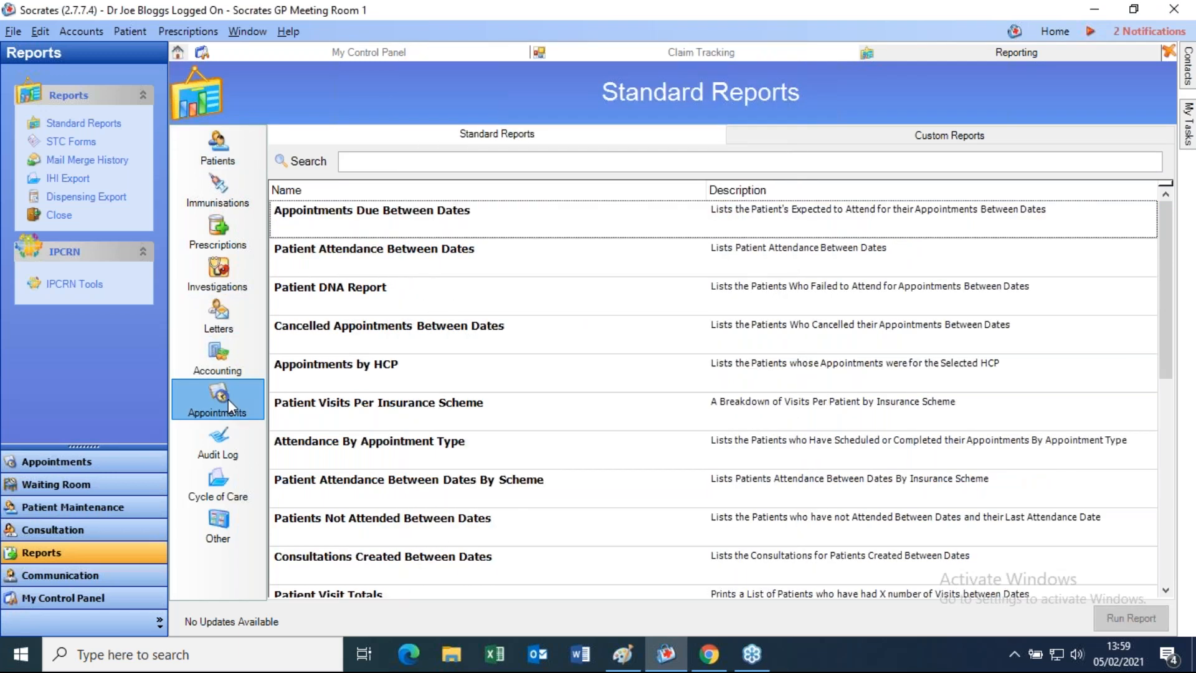
pyautogui.click(398, 459)
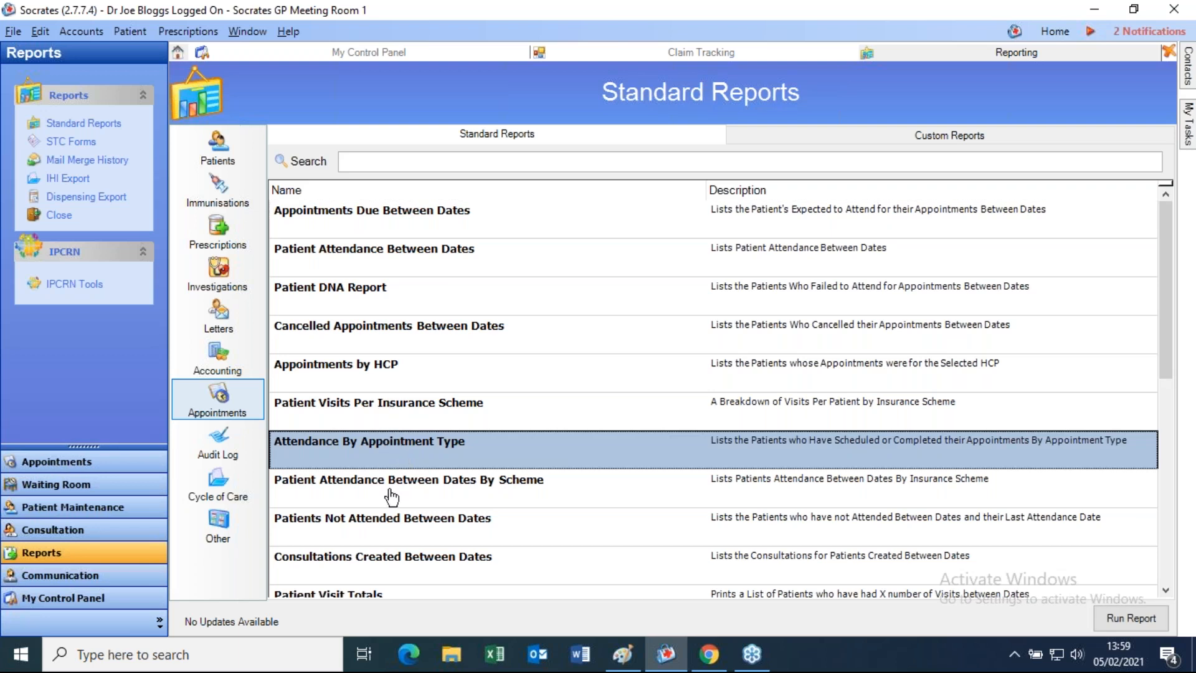
pyautogui.doubleClick(379, 257)
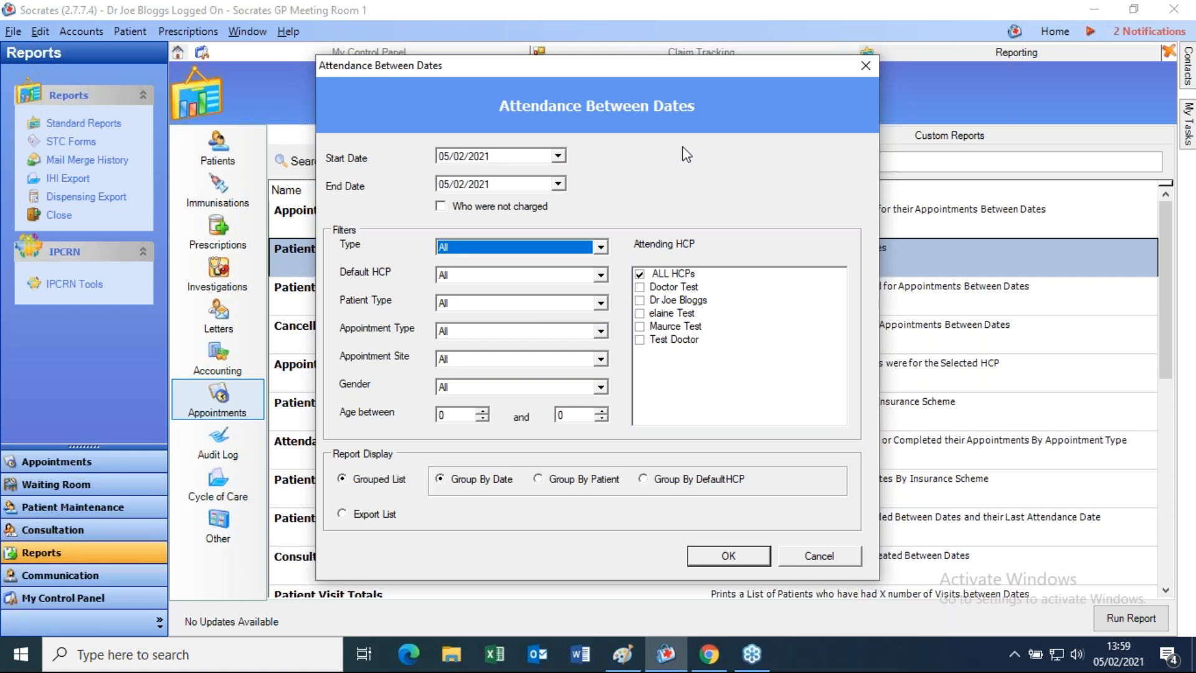
pyautogui.click(865, 65)
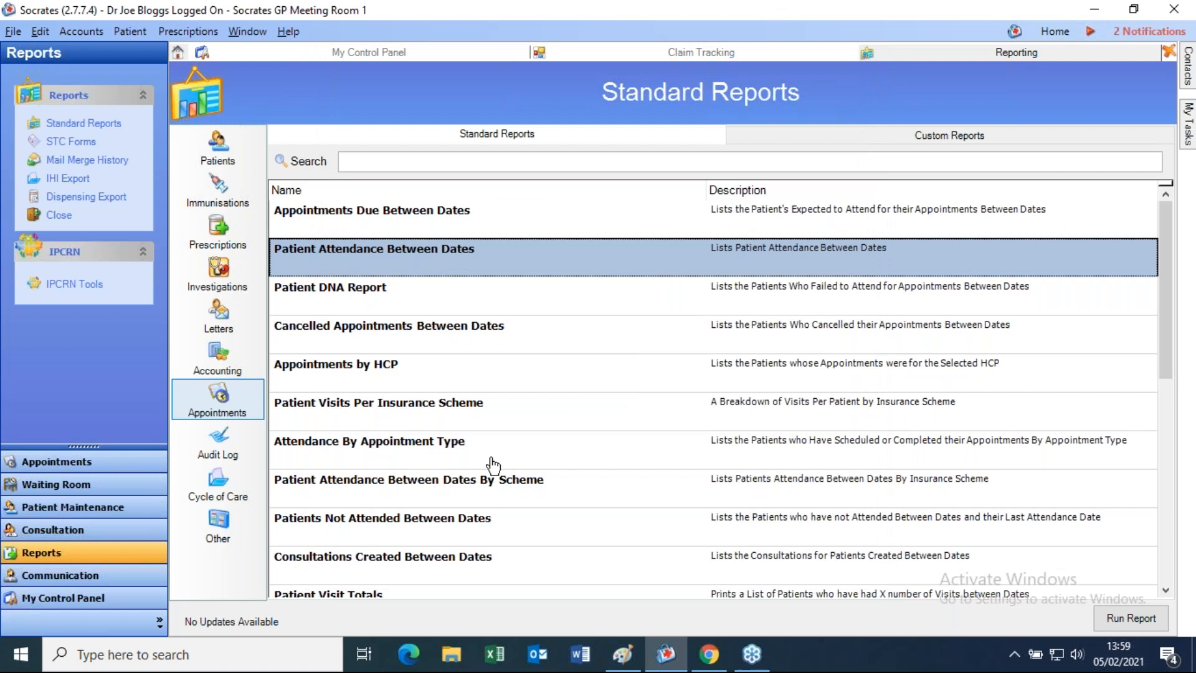
pyautogui.click(233, 147)
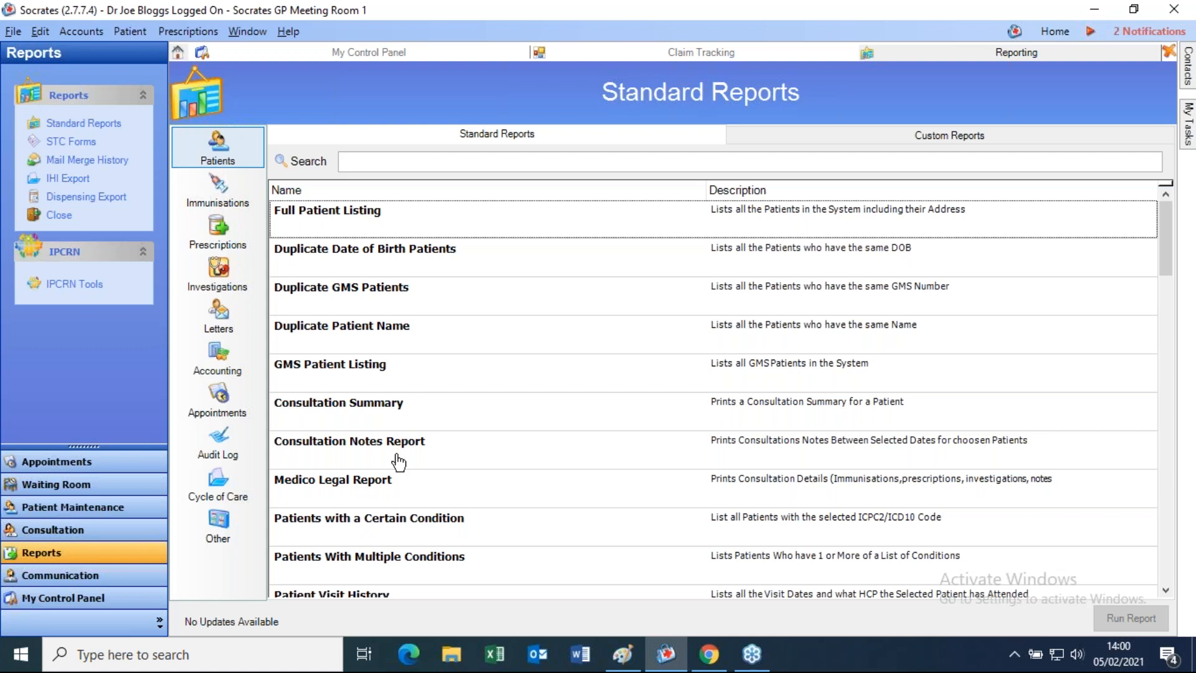
# - Select the GMS Patient Listing report and scroll through the reports list
pyautogui.click(416, 384)
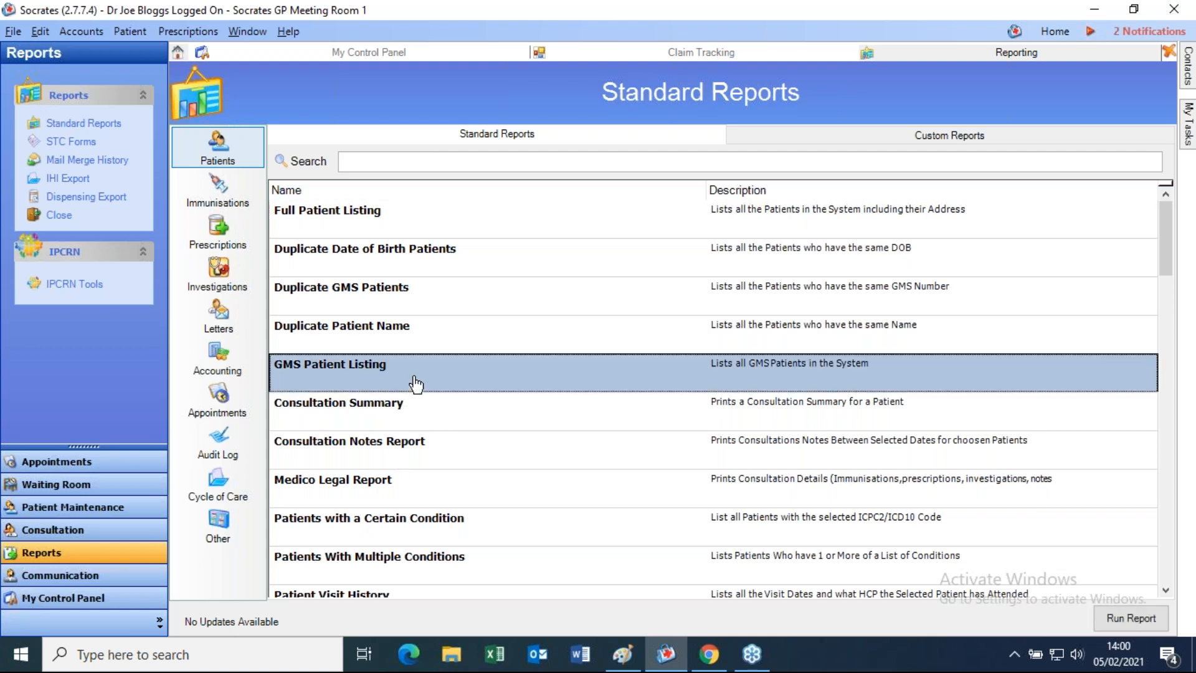
pyautogui.scroll(-6, 416, 384)
pyautogui.scroll(-6, 417, 384)
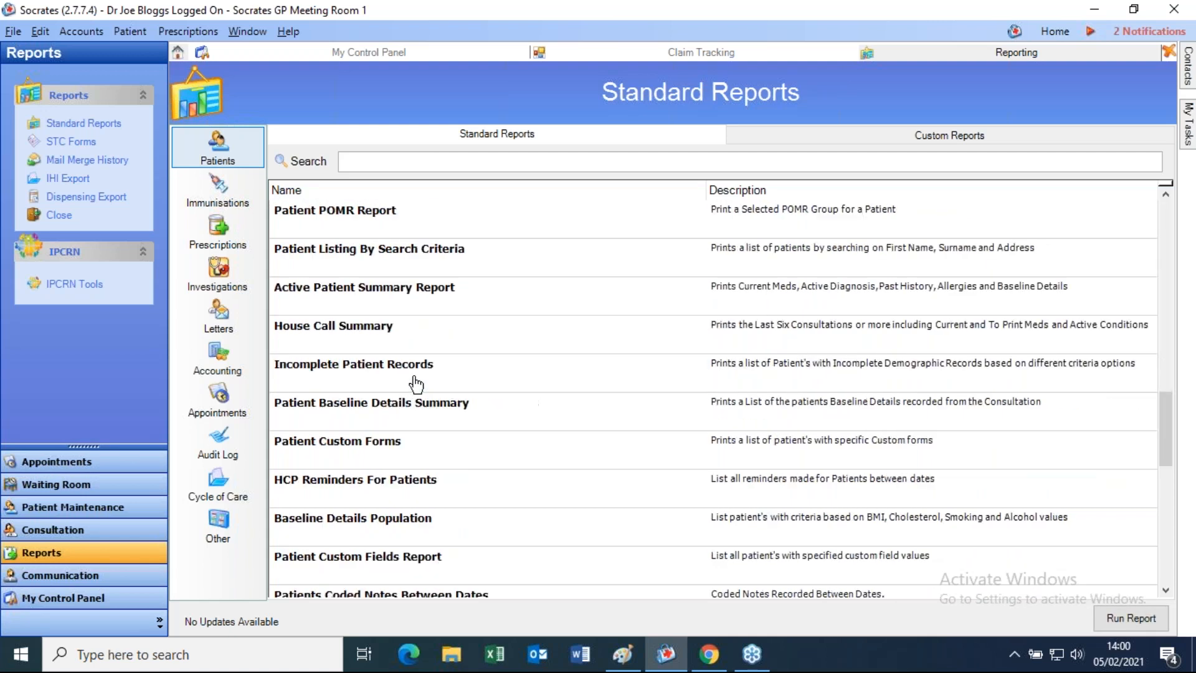
pyautogui.scroll(7, 417, 385)
# - Search 'incom' and run Incomplete Patient Records for No PPSN, then close the preview
pyautogui.click(421, 156)
pyautogui.write('incom')
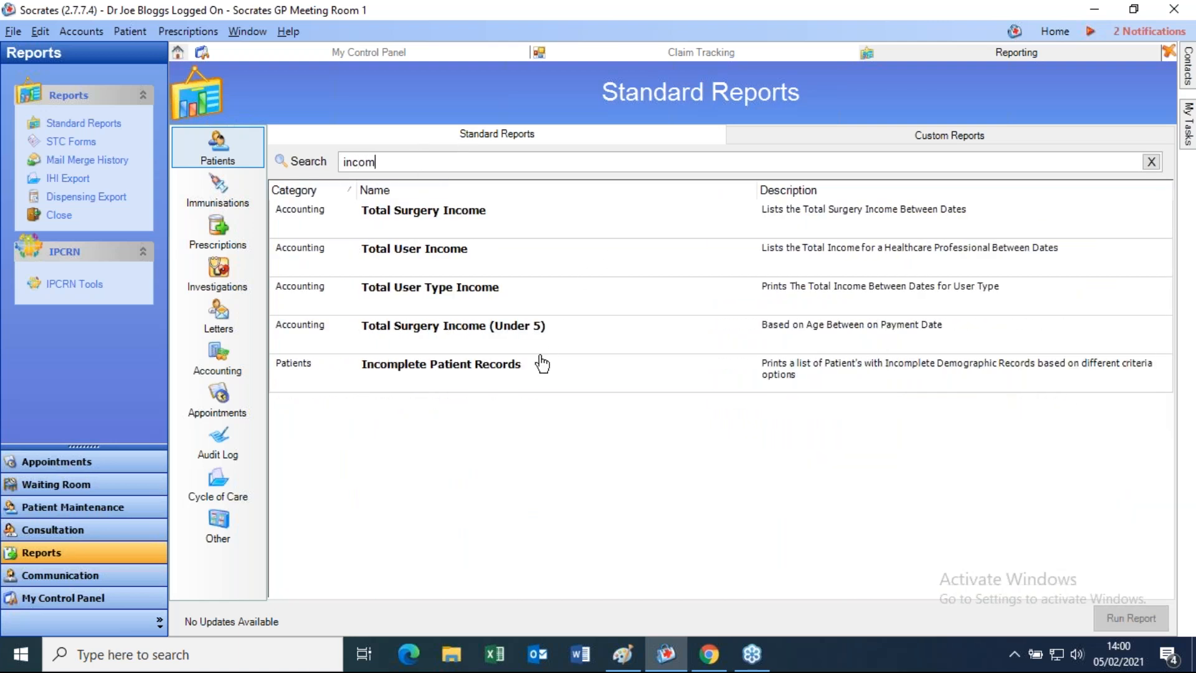
pyautogui.click(500, 368)
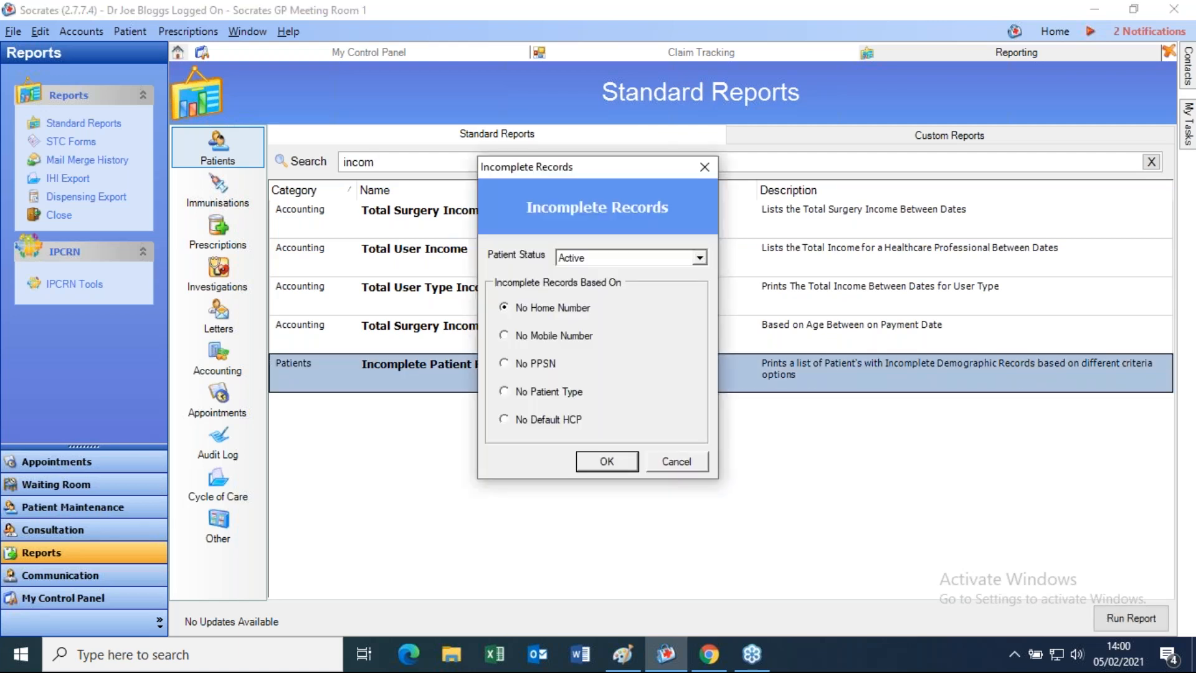
pyautogui.click(517, 365)
pyautogui.click(631, 465)
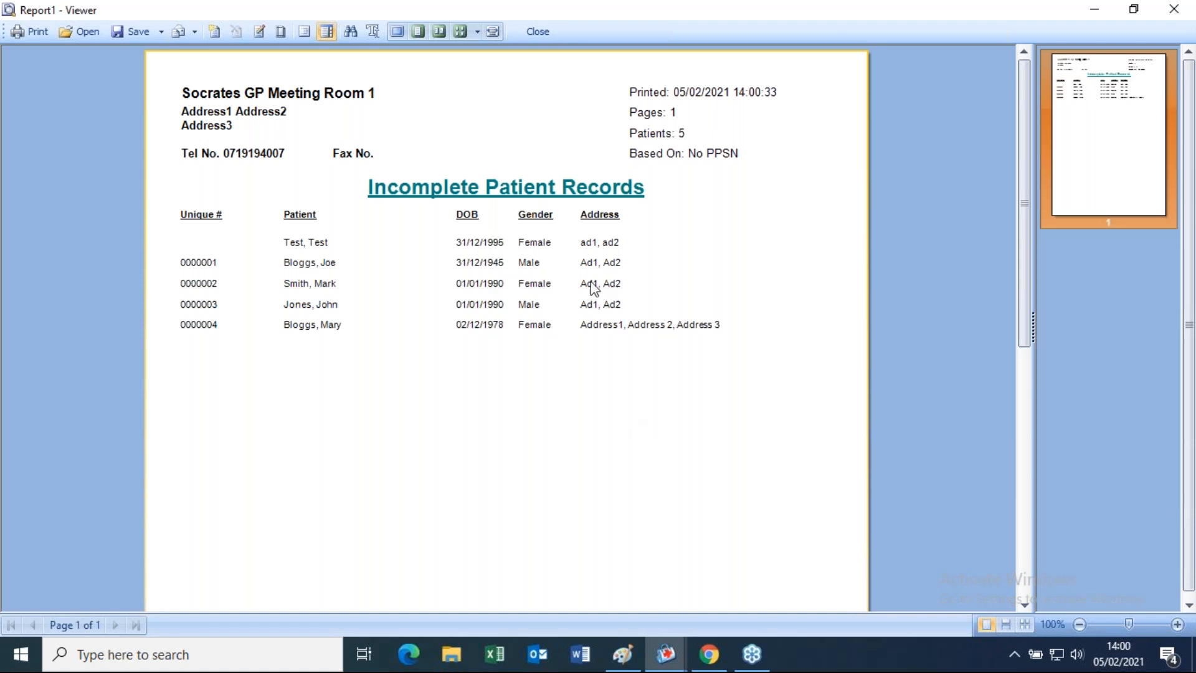
pyautogui.click(529, 31)
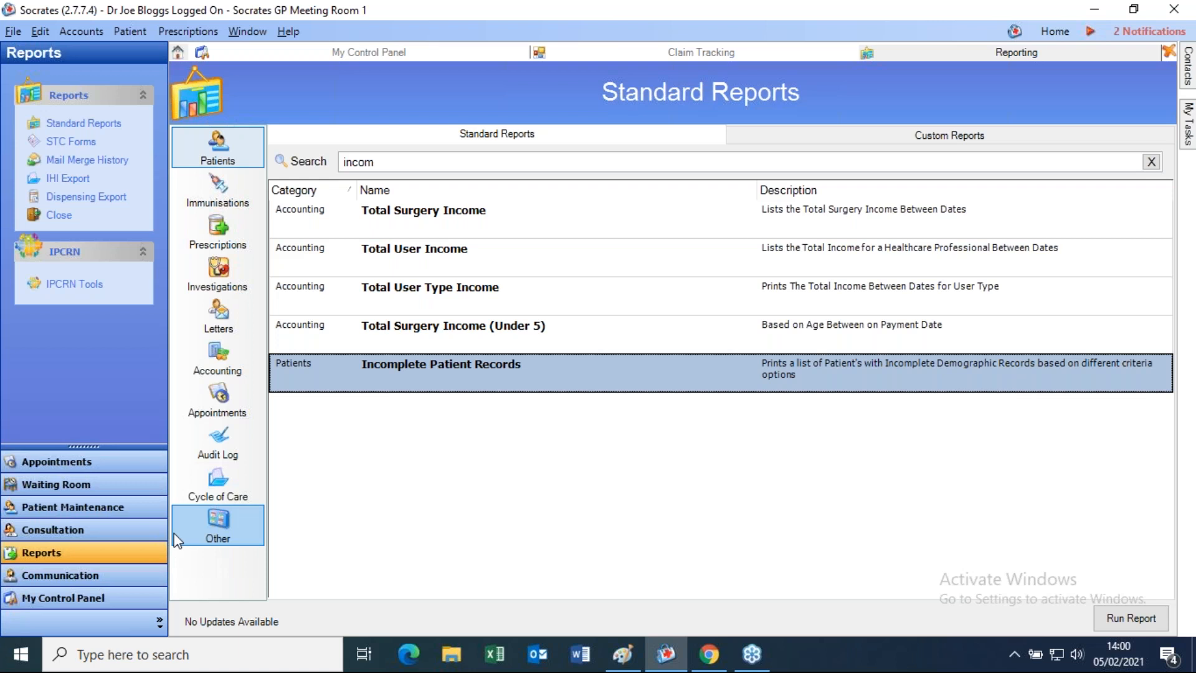
# - Go to Bulk SMS and preview the Full Patient Listing group without loading it
pyautogui.click(47, 582)
pyautogui.click(276, 395)
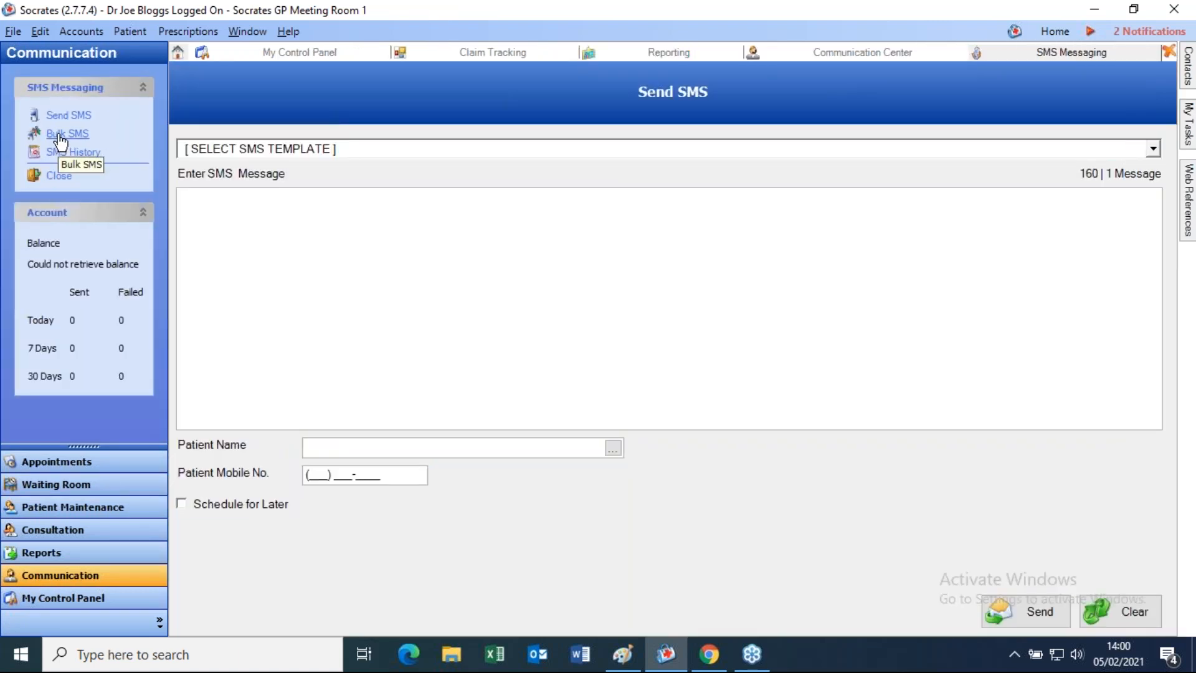
pyautogui.click(60, 135)
pyautogui.click(268, 148)
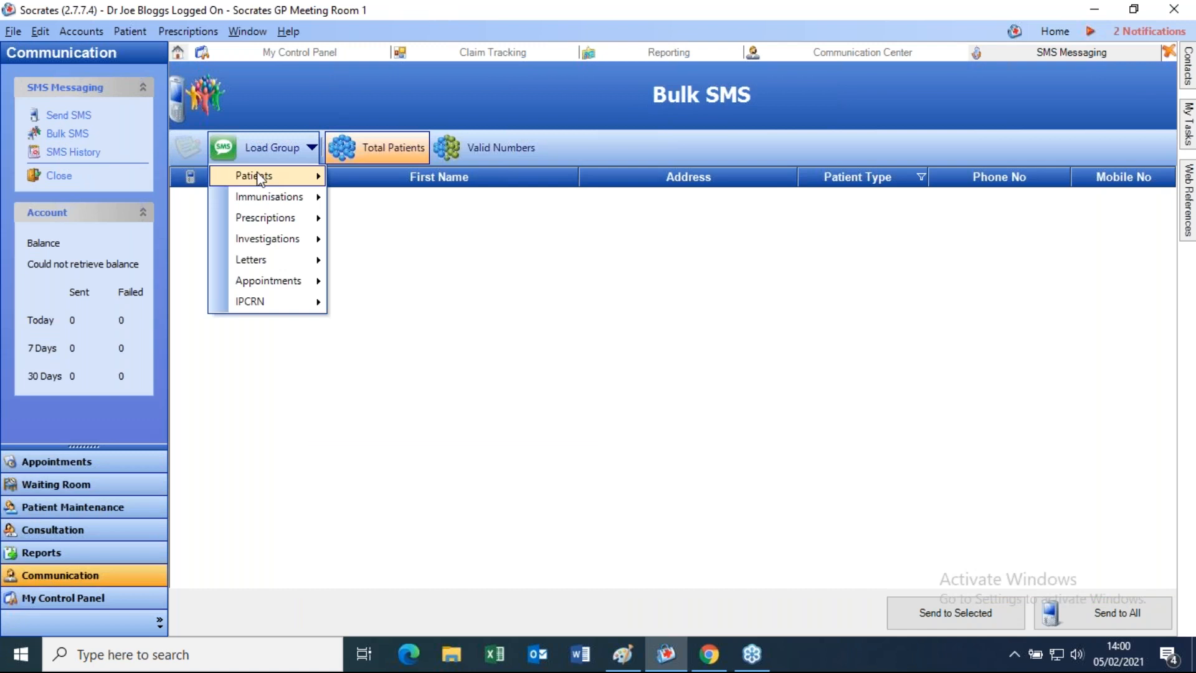
pyautogui.moveTo(260, 178)
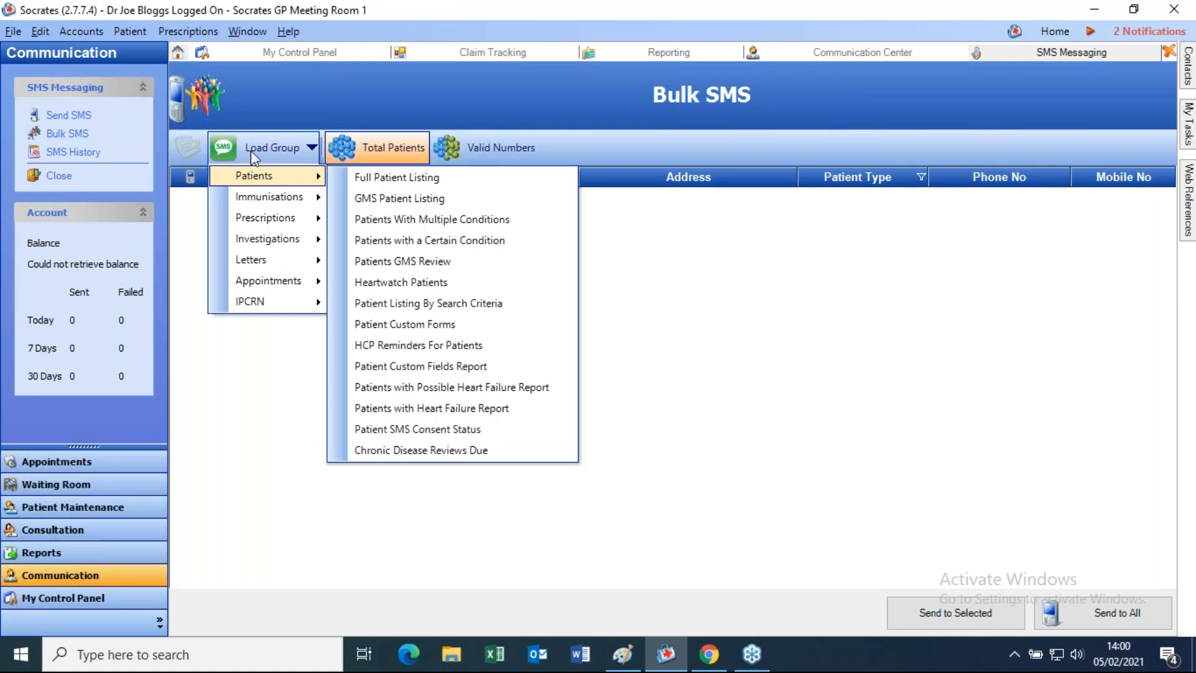
pyautogui.click(382, 182)
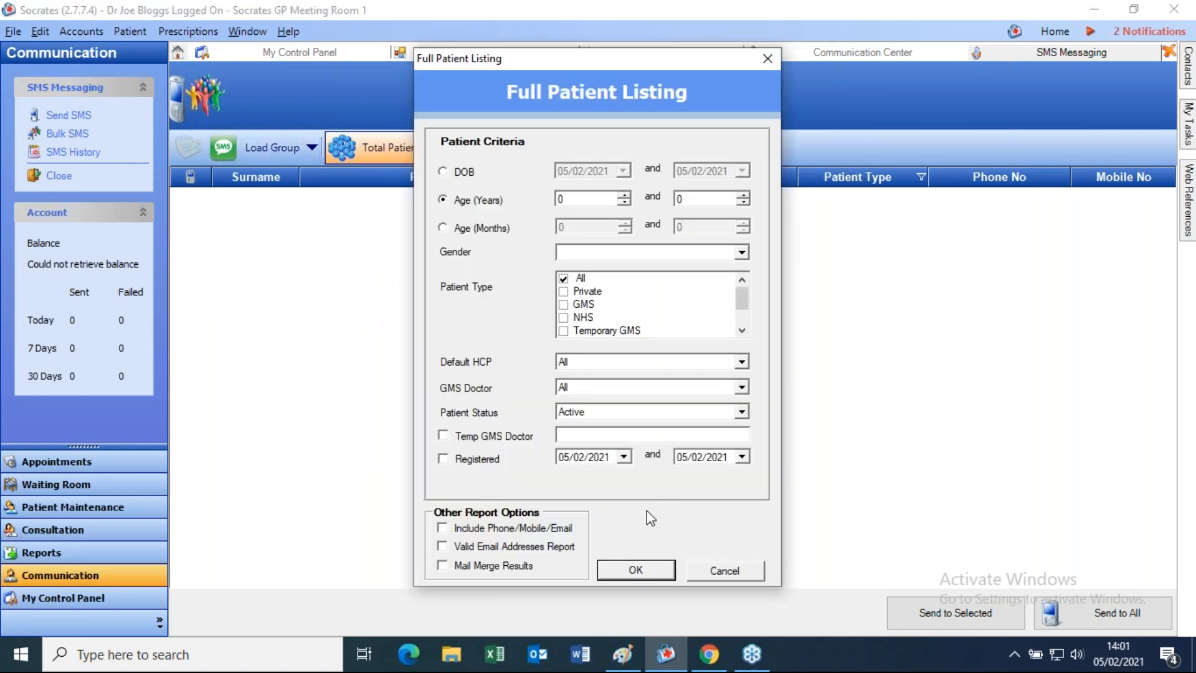
pyautogui.click(729, 571)
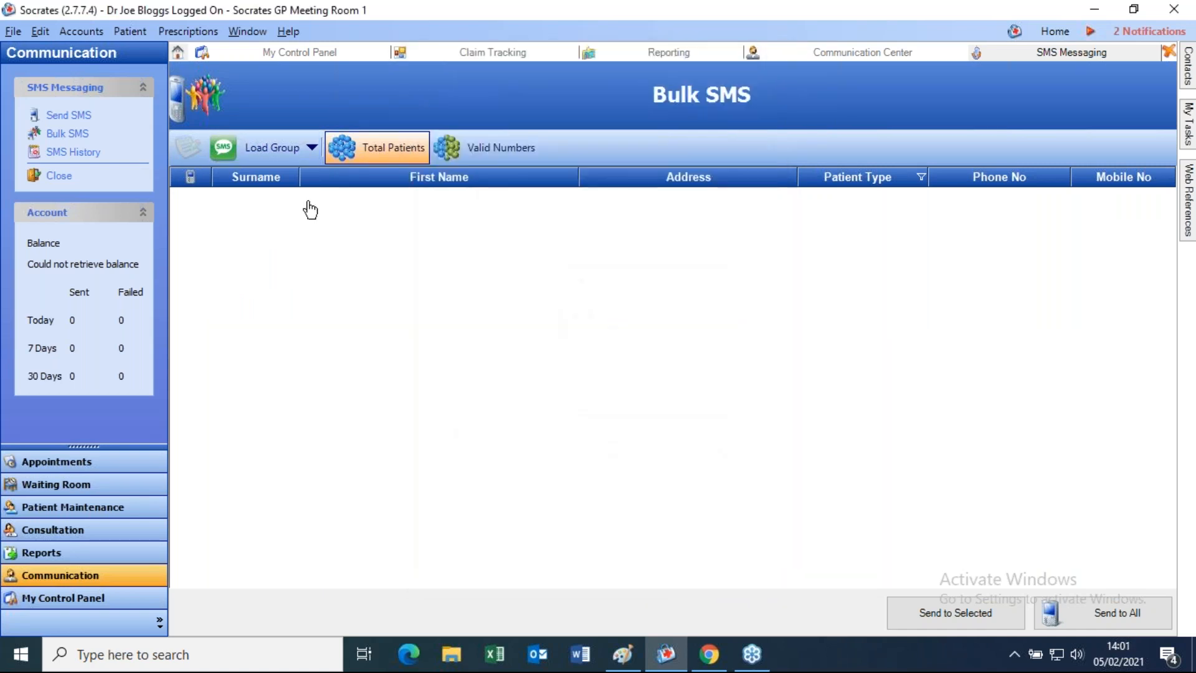
# - Preview the Overdue Shot group for Covid-19 Pfizer Shot 2, cancel, and return to reports
pyautogui.click(252, 149)
pyautogui.click(572, 352)
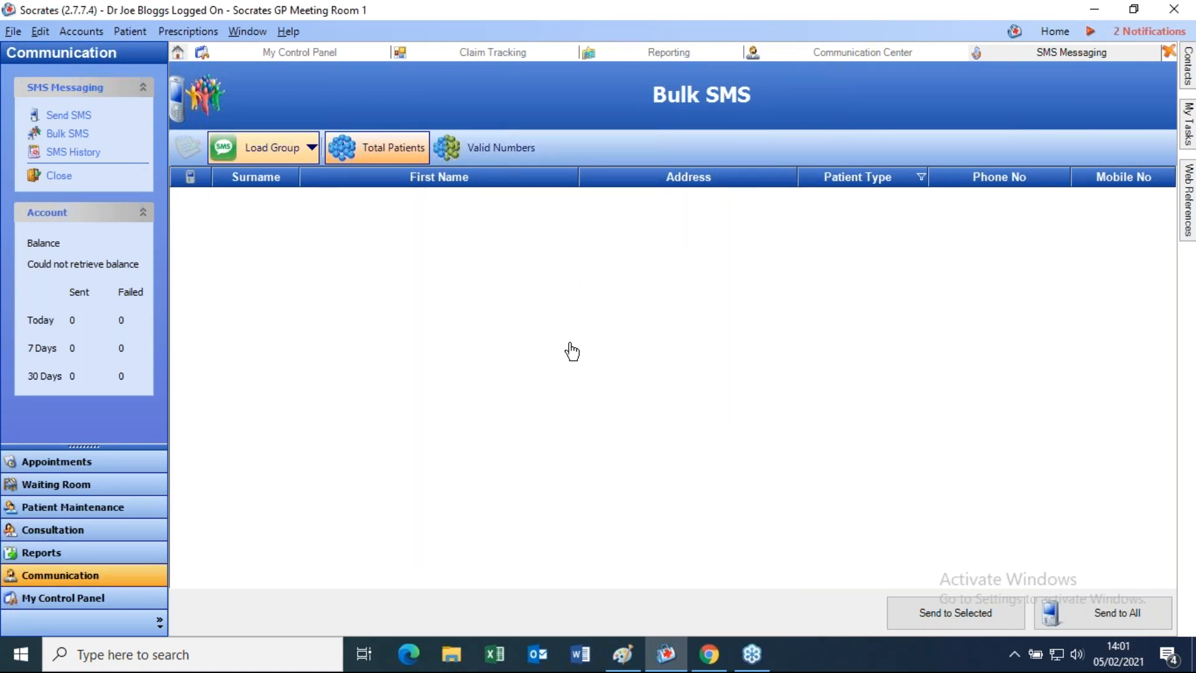
pyautogui.click(279, 153)
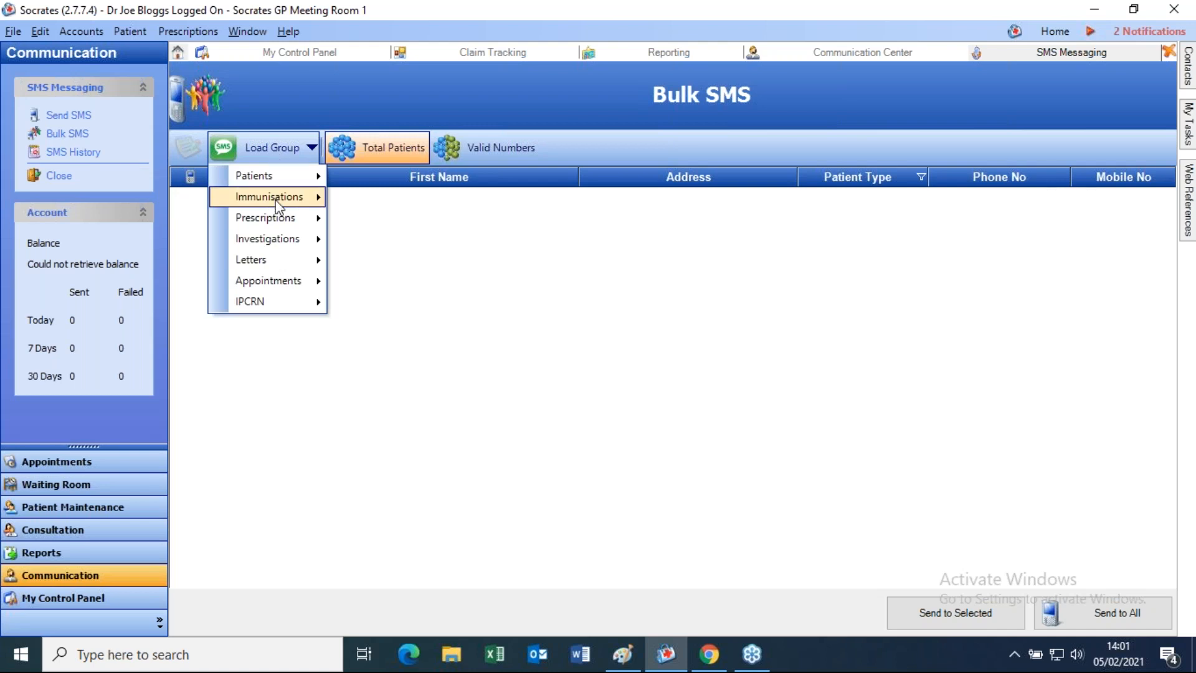
pyautogui.moveTo(278, 205)
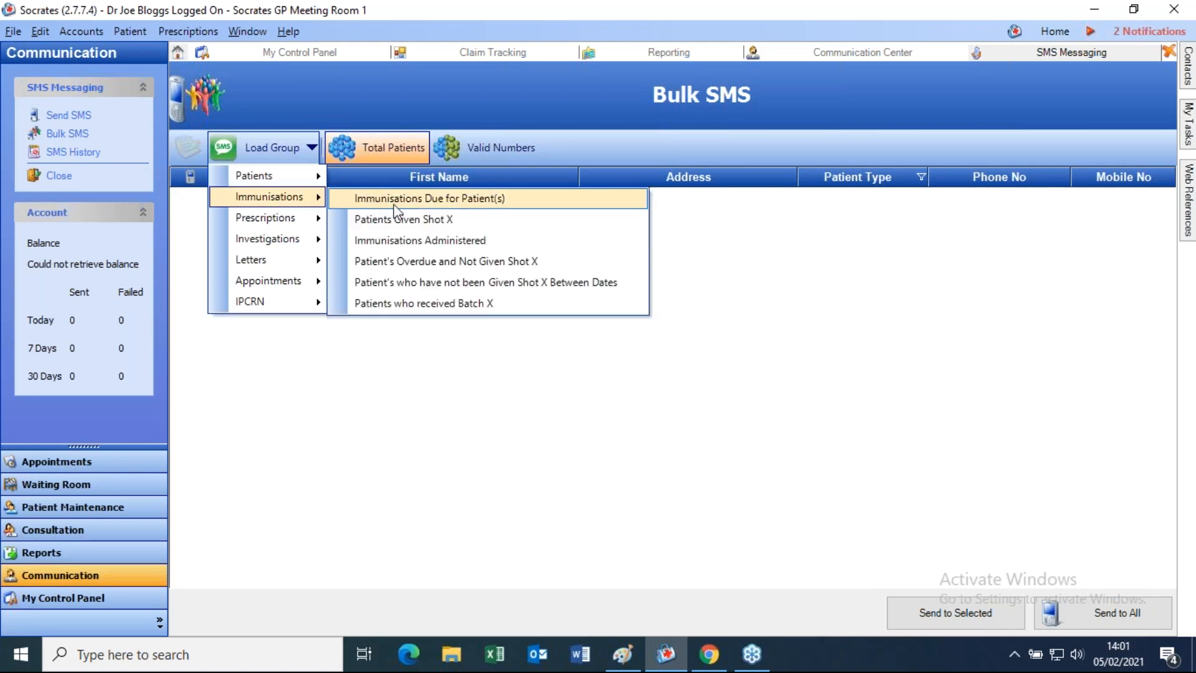
pyautogui.click(438, 262)
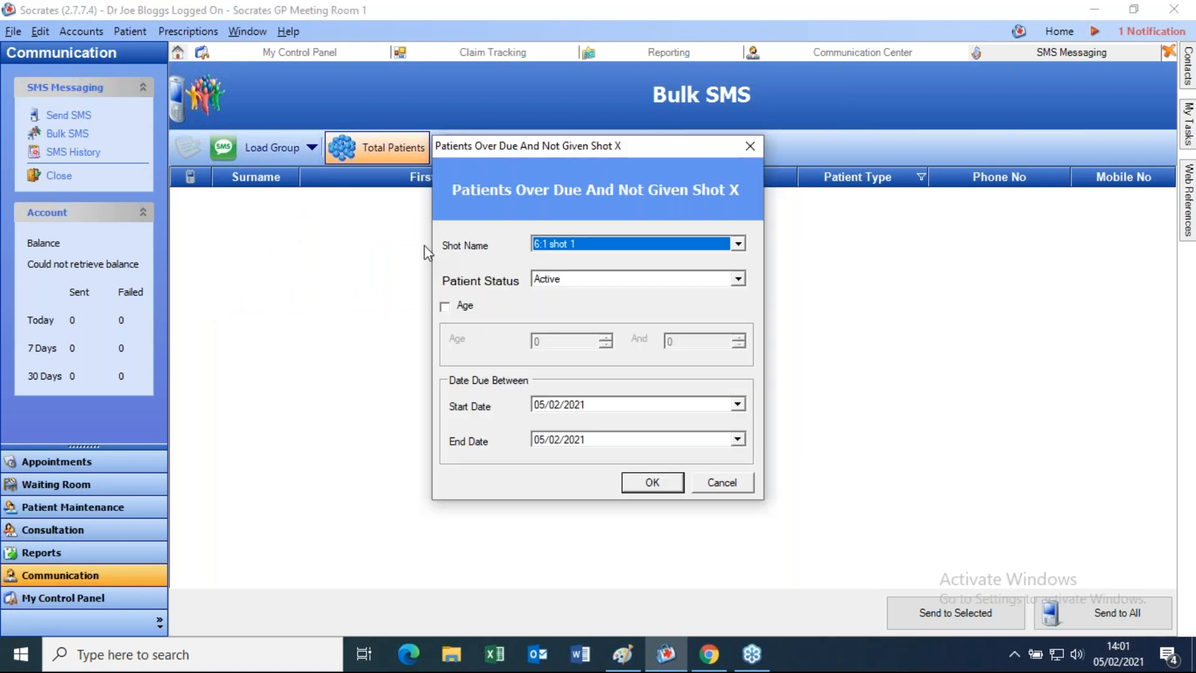
pyautogui.click(626, 242)
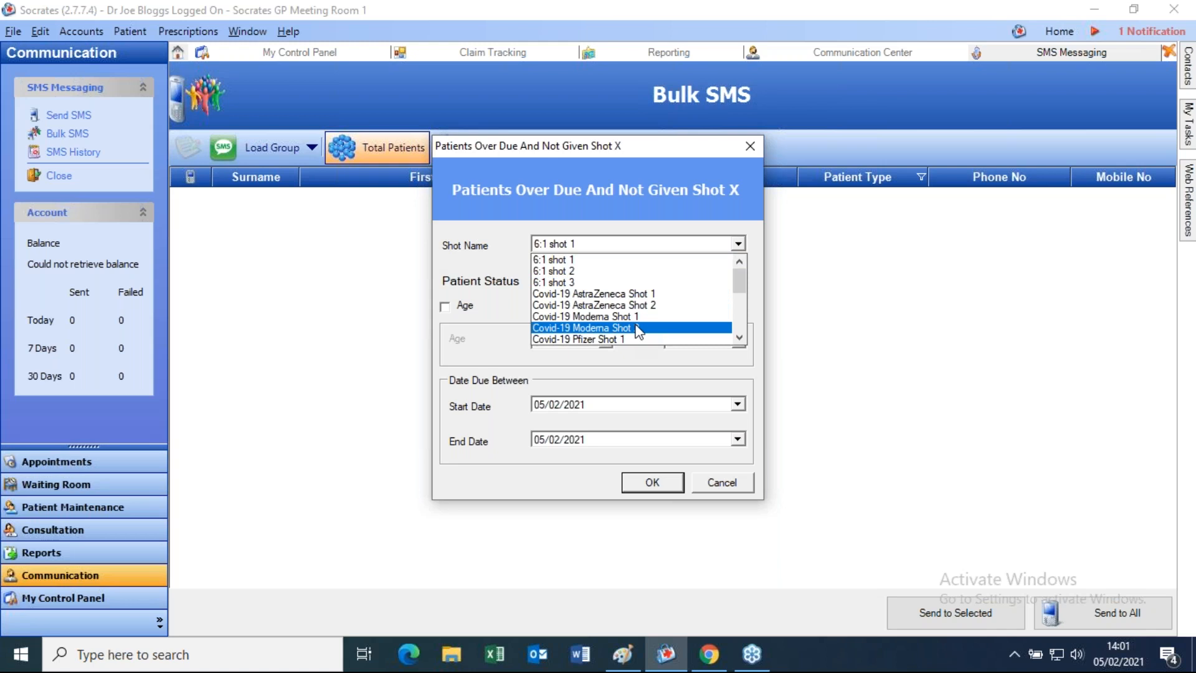
pyautogui.scroll(-1, 638, 332)
pyautogui.click(613, 317)
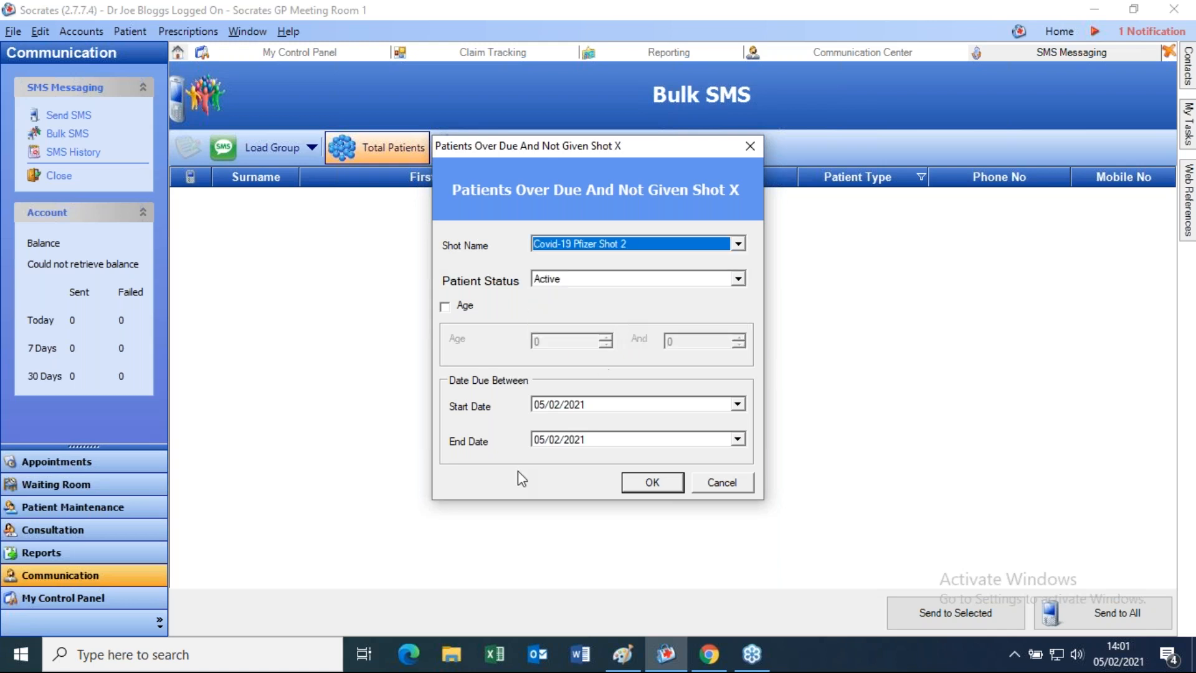
pyautogui.click(555, 441)
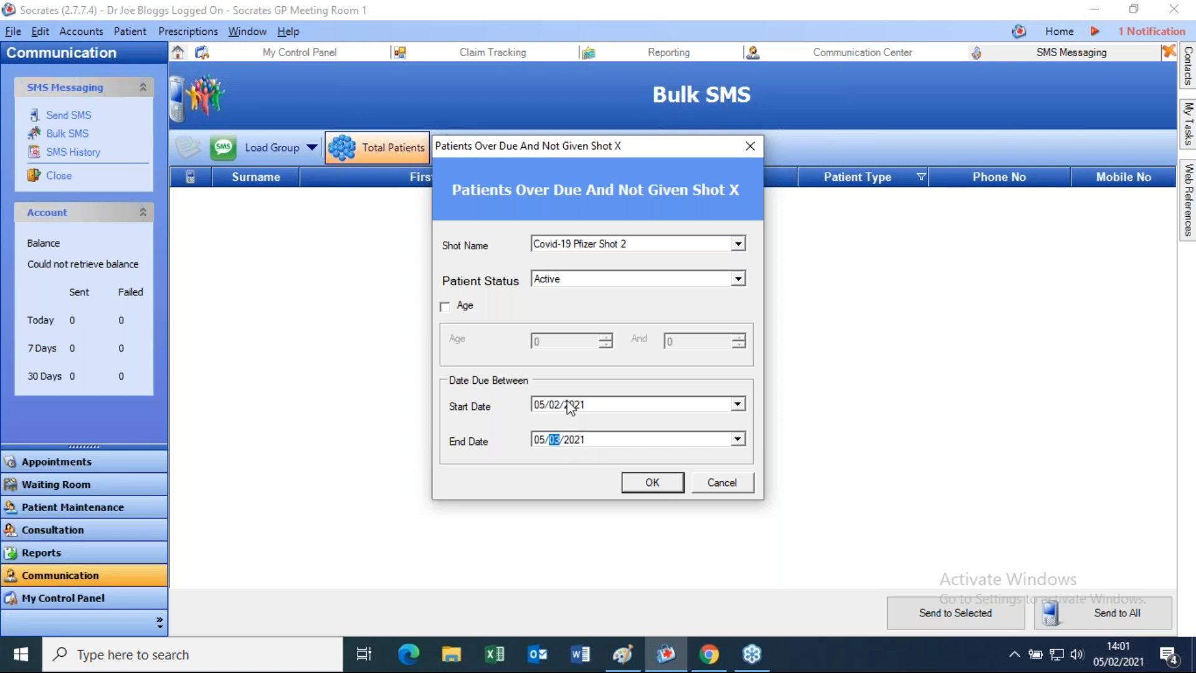
pyautogui.click(724, 483)
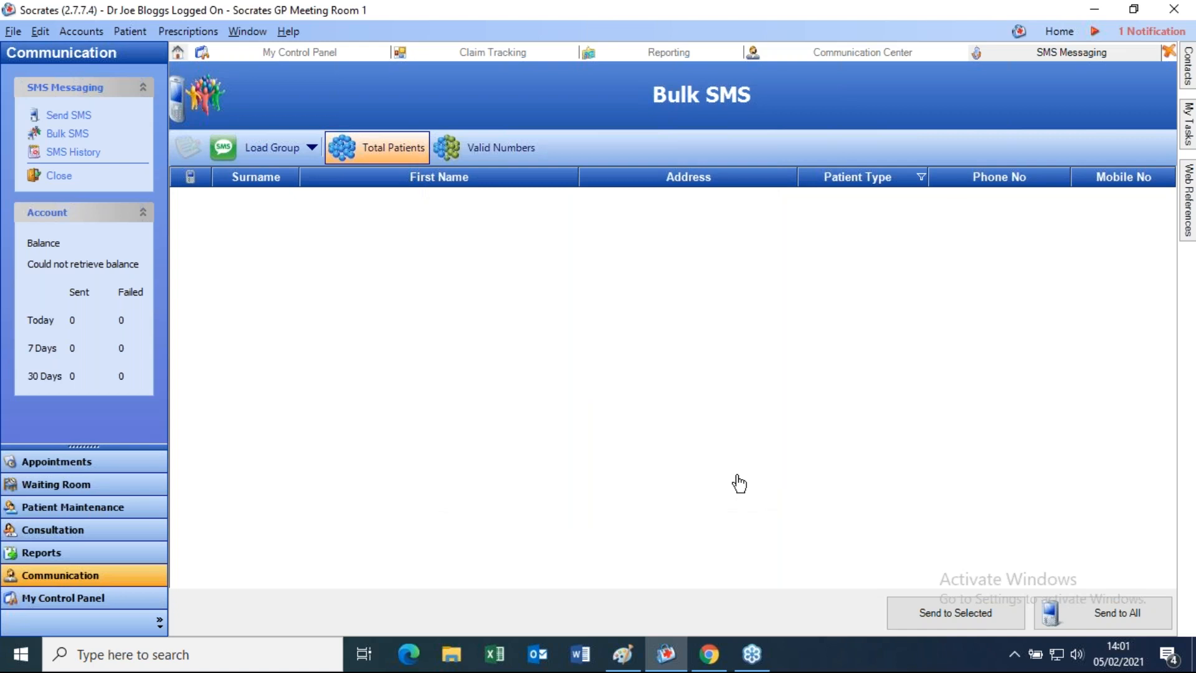
pyautogui.click(74, 558)
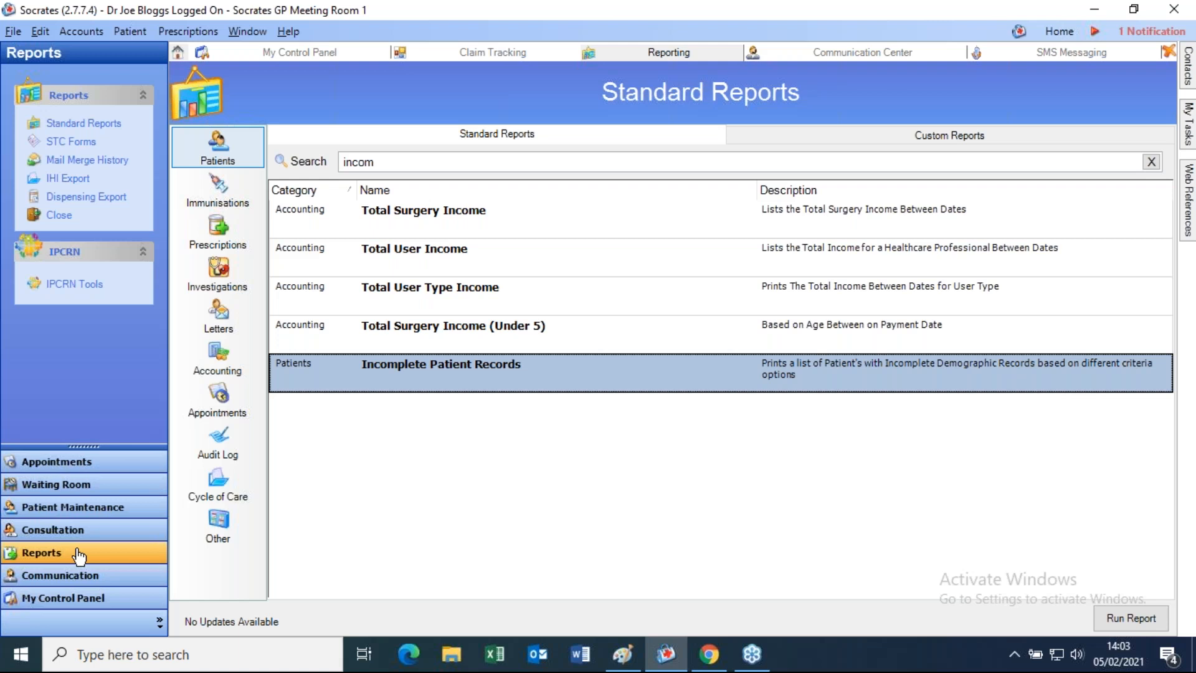
# - Go to the Home page from the top bar
pyautogui.click(1035, 30)
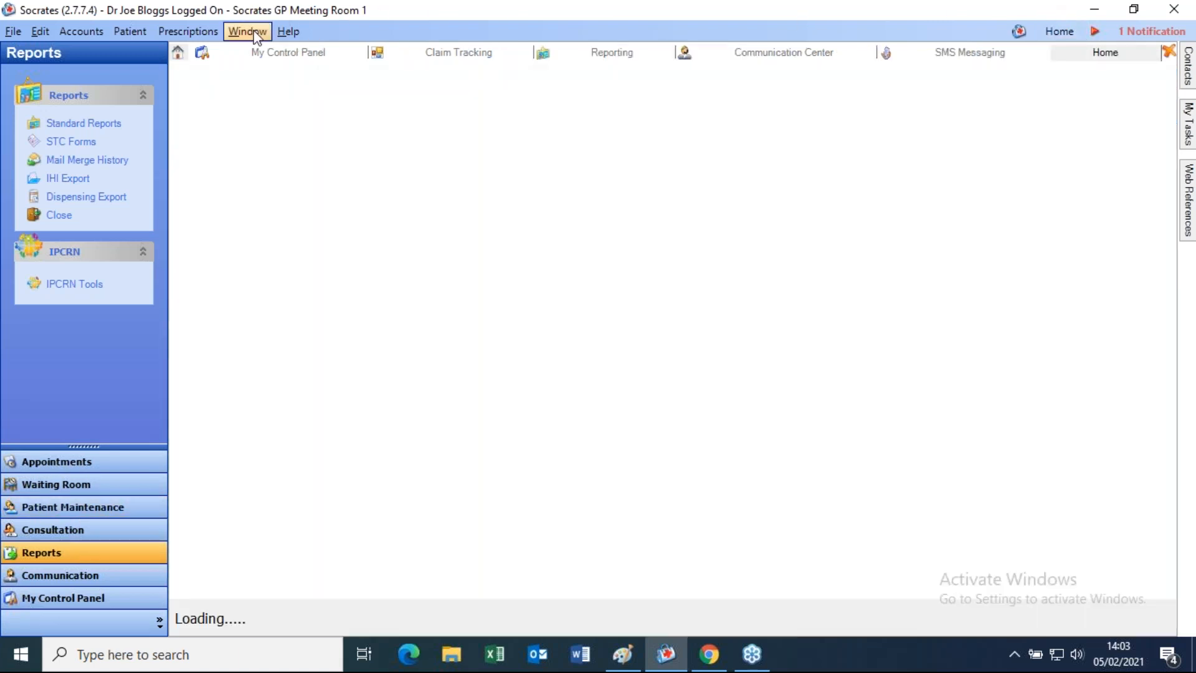